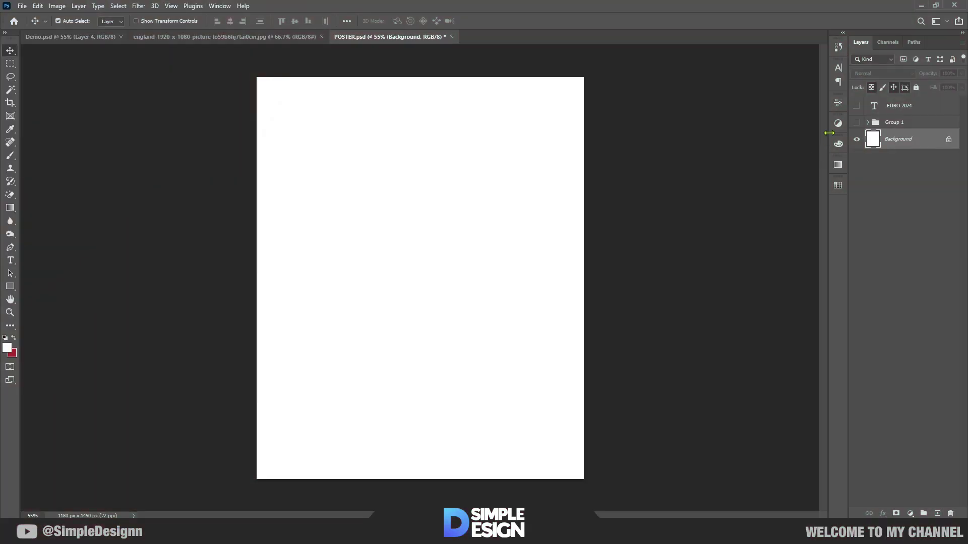
Show Group 1's player collage and add a layer mask to the manager's layer 9
left_click(857, 123)
scroll(391, 297, "up", 1)
left_click(391, 296)
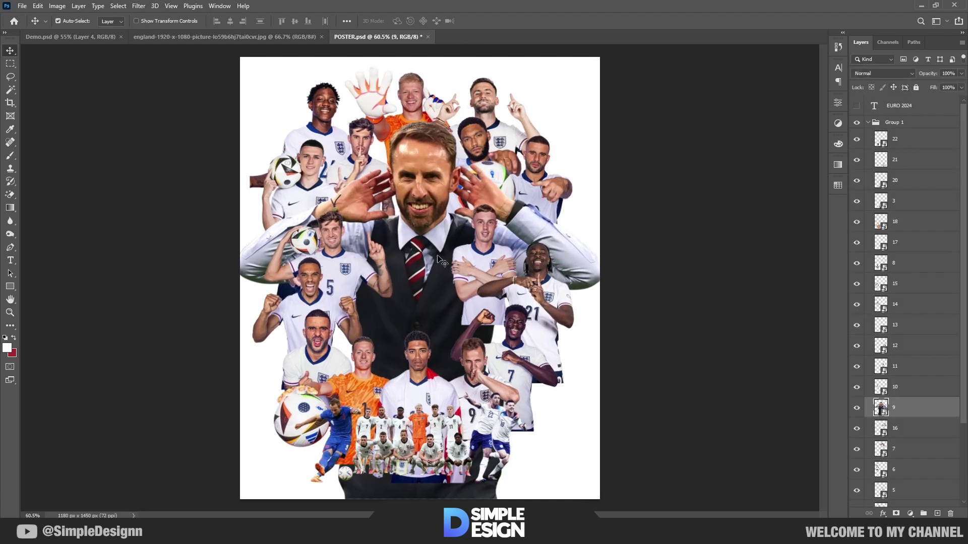
left_click(857, 312)
left_click(896, 513)
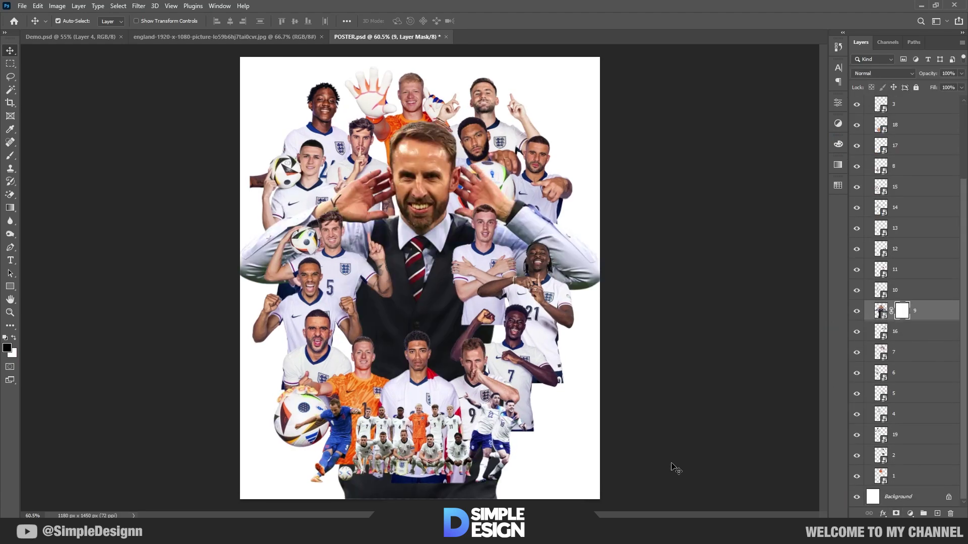
Paint black with a soft brush to fade out the bottom of the manager's suit
key("b")
right_click(421, 433)
scroll(465, 384, "up", 2)
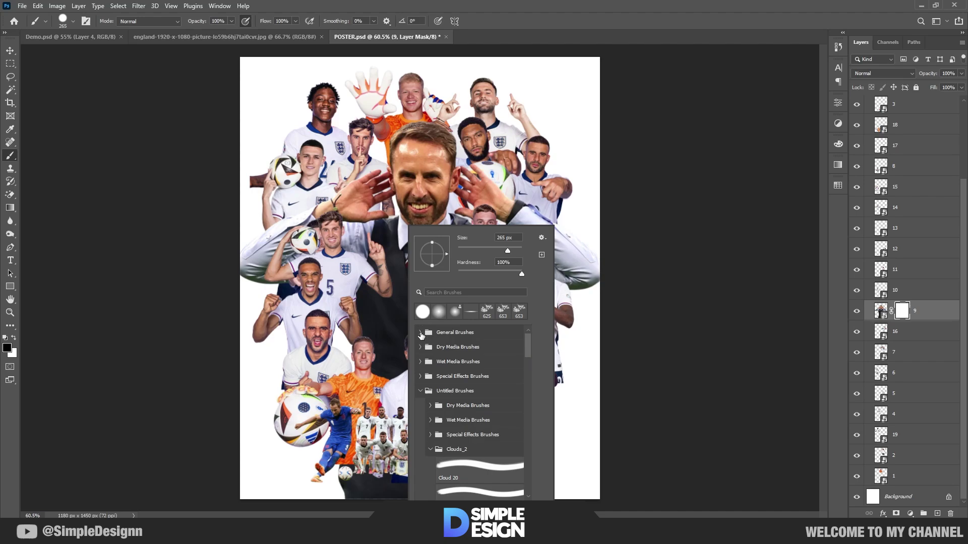
left_click(465, 384)
double_click(479, 347)
left_click_drag(542, 464, 353, 479)
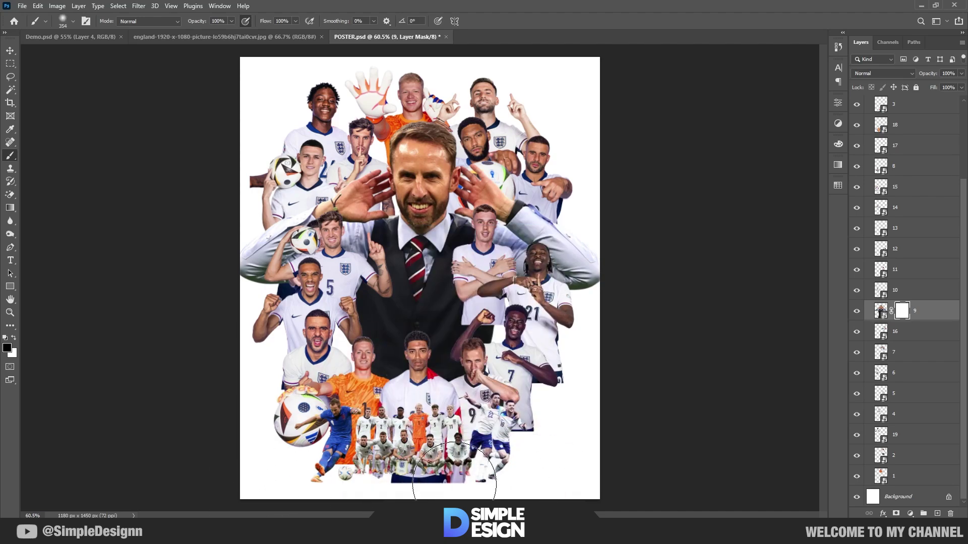
Mask player layers 18 and 17, fading the edge near the bottom team photo
key("v")
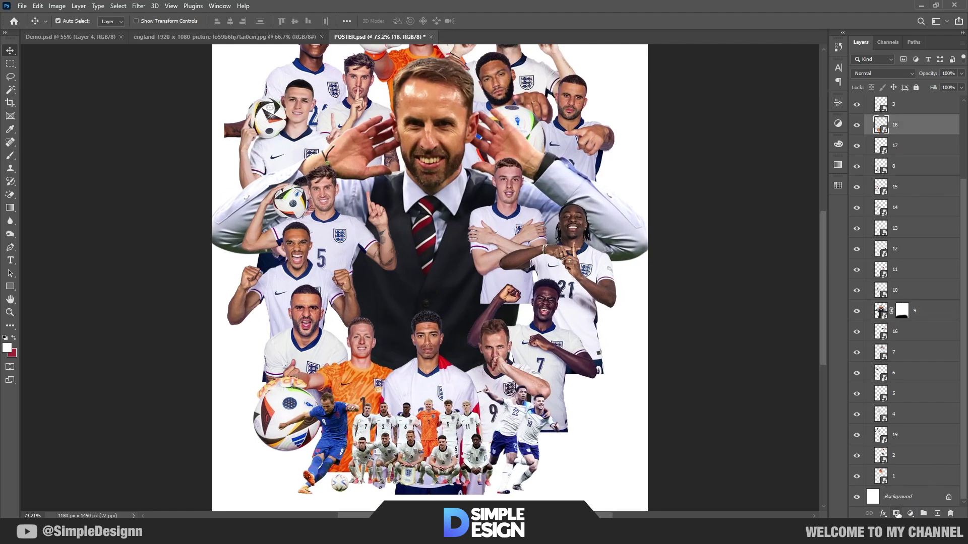
left_click(896, 513)
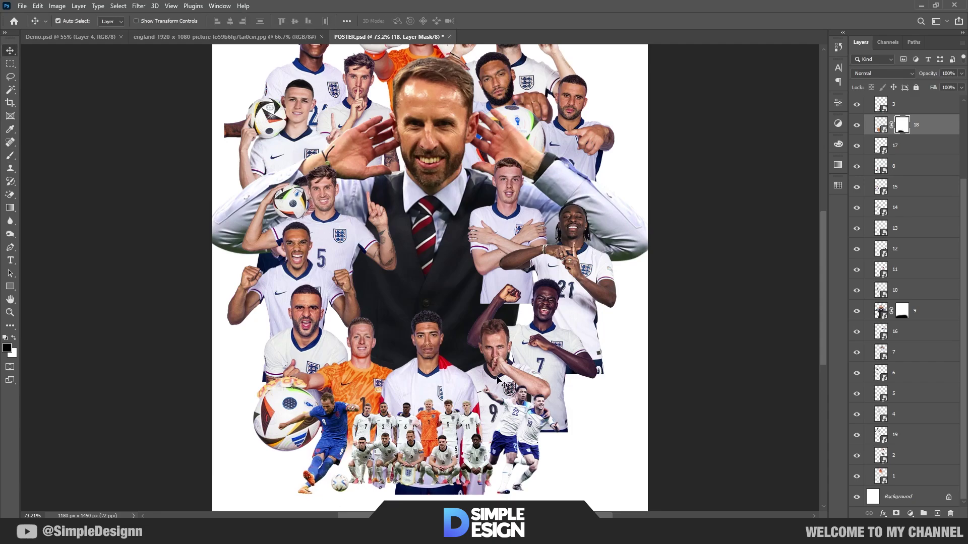
left_click(499, 350)
left_click(896, 513)
key("b")
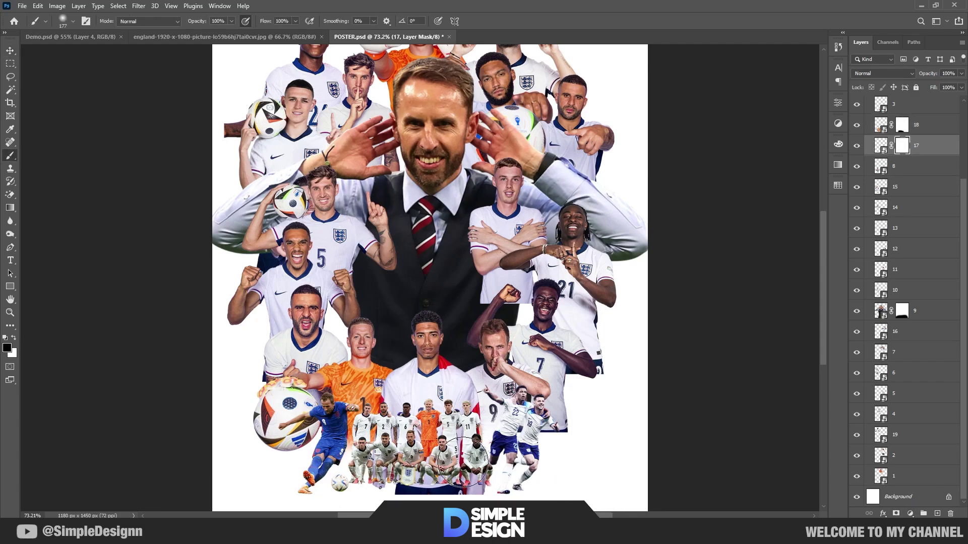
key("v")
mouse_move(462, 461)
left_mouse_down()
mouse_move(509, 453)
mouse_move(561, 418)
left_mouse_up()
Mask layers 13 and 12 and fade the lower-right player's right edge
left_click(555, 371)
left_click(896, 513)
key("b")
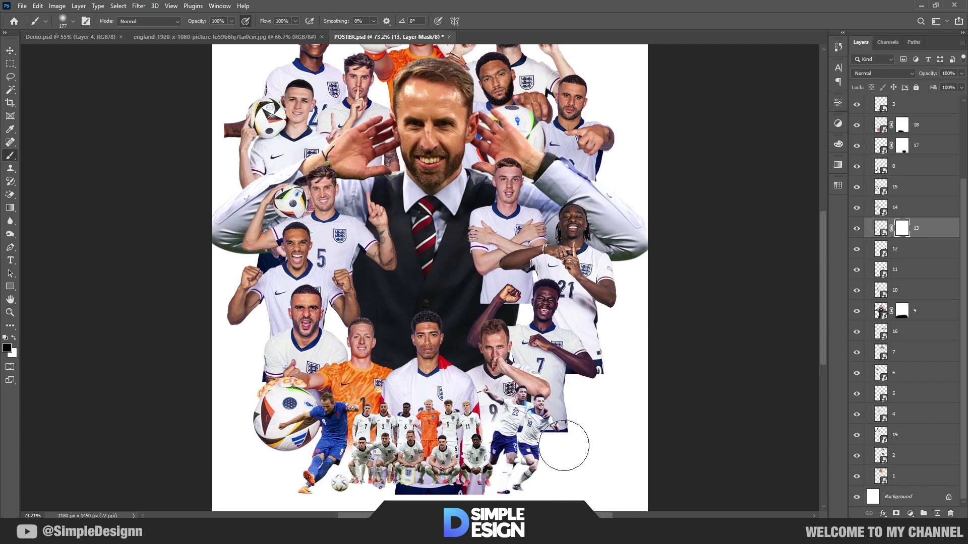
key("v")
left_click(590, 326)
left_click(895, 513)
key("b")
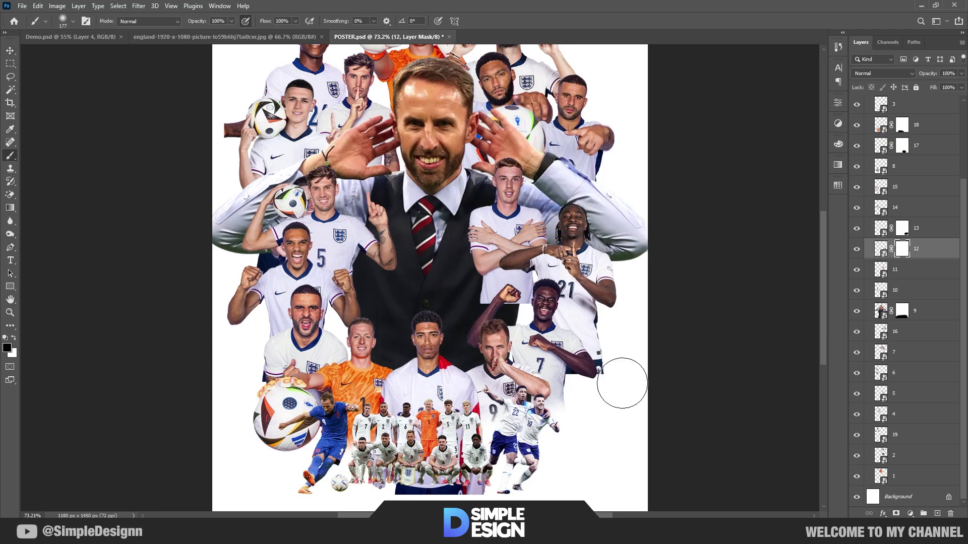
left_click_drag(620, 385, 589, 396)
Add a layer mask to player layer 8
key("v")
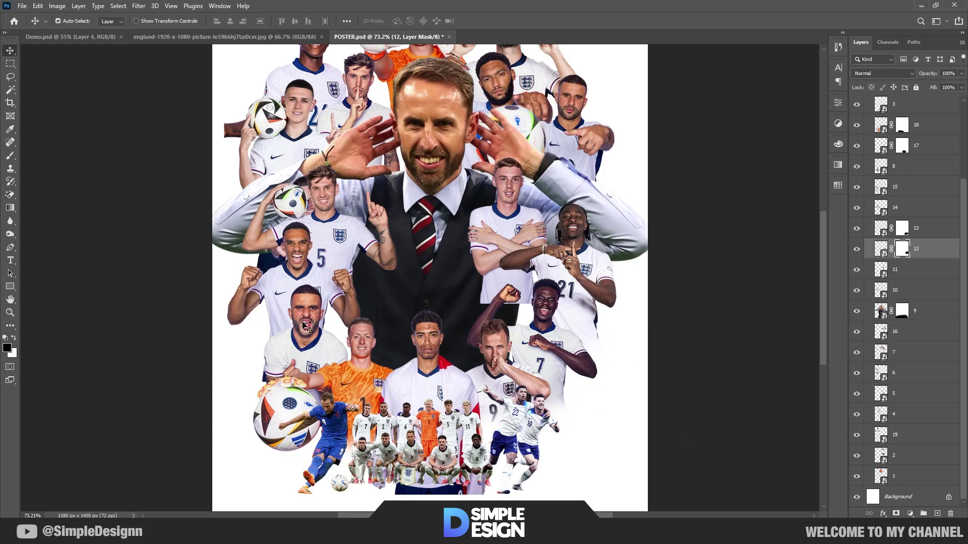
left_click(423, 341)
left_click(896, 514)
key("b")
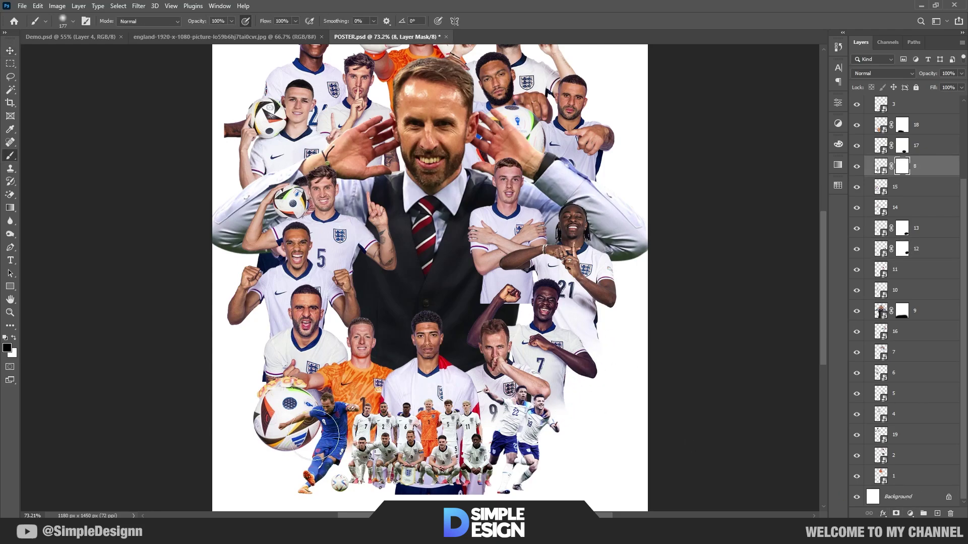
key("v")
scroll(446, 338, "up", 2)
Mask layer 11, fade behind the raised arm, then restore the over-faded area in white
left_click(535, 230)
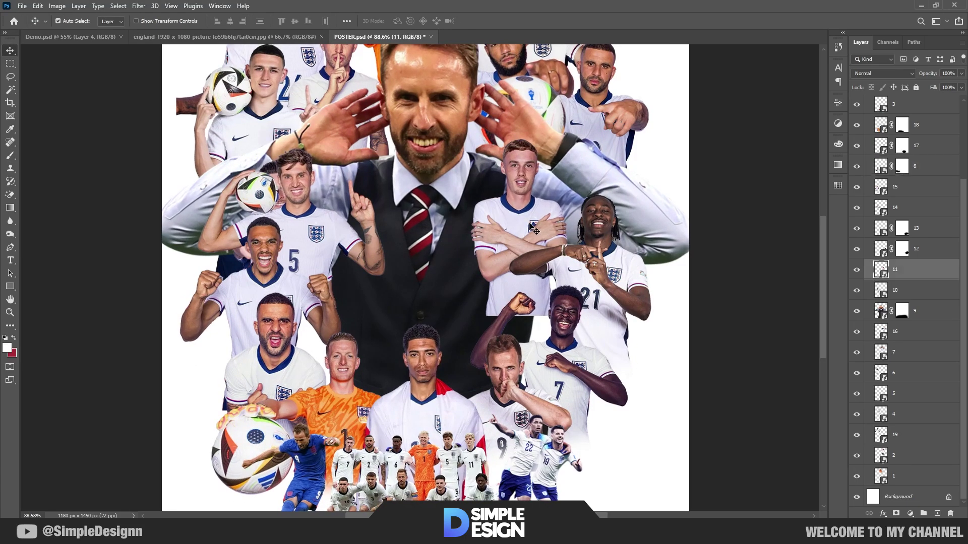
left_click(896, 513)
key("b")
left_click_drag(504, 303, 551, 345)
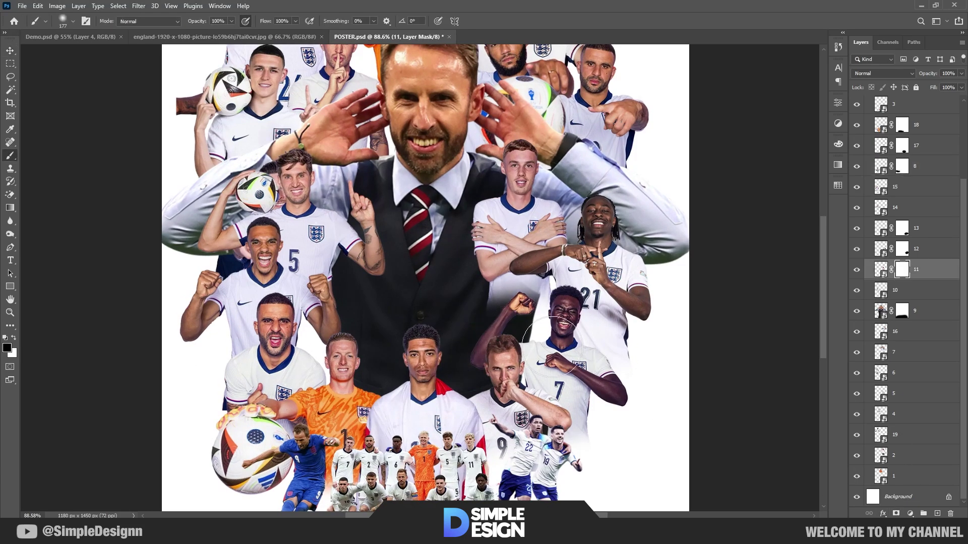
key("x")
left_click_drag(524, 273, 499, 297)
key("v")
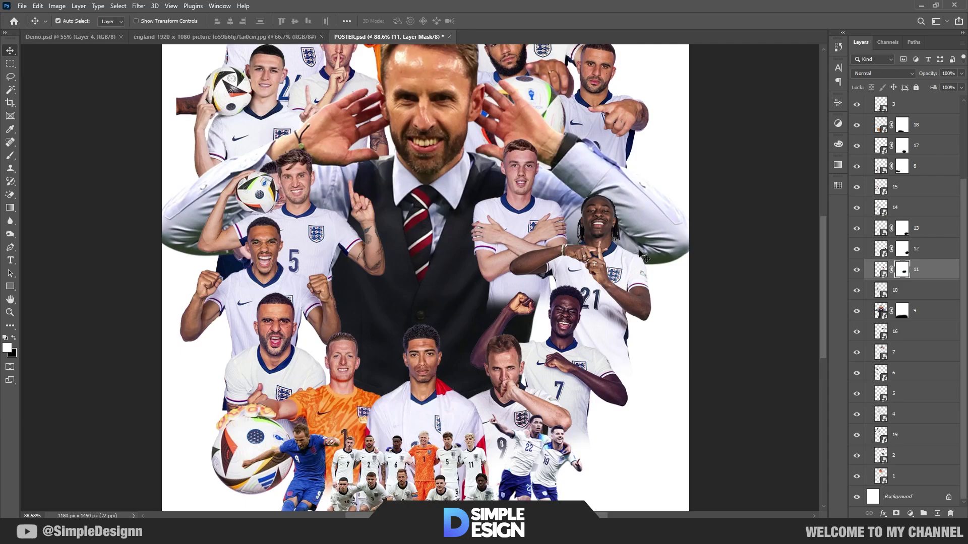
Add a layer mask to player layer 15 and bring the collage's right side into view
left_click(434, 310)
left_click(896, 513)
key("b")
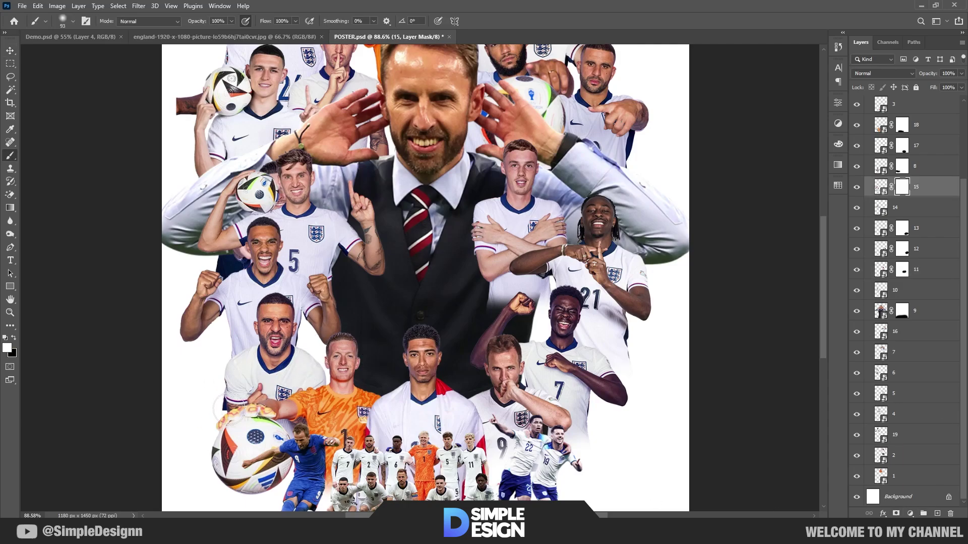
key("v")
key("b")
scroll(437, 300, "up", 3)
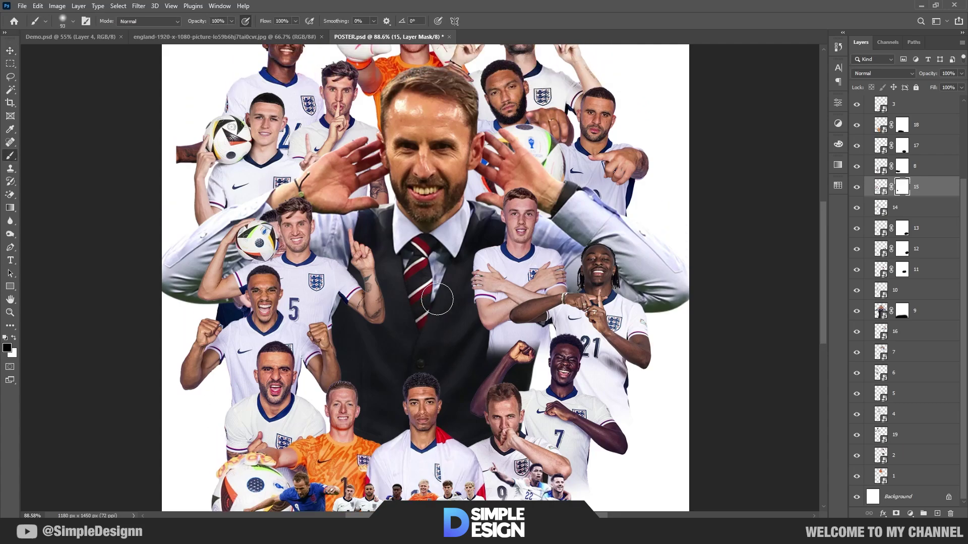
scroll(504, 301, "up", 2)
key("v")
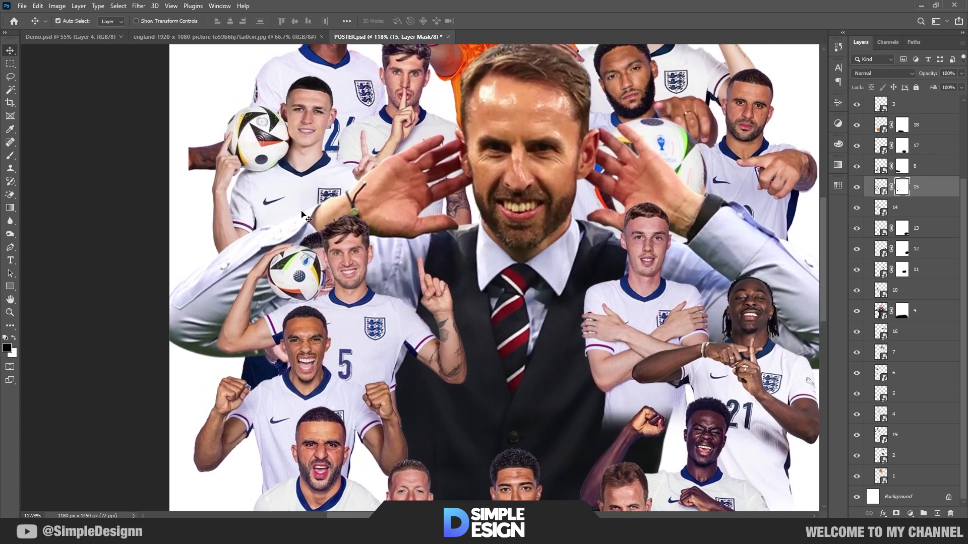
left_click_drag(545, 301, 363, 321)
Mask player layer 16 and arm layer 19, resetting paint colours to black and white
left_click(902, 332)
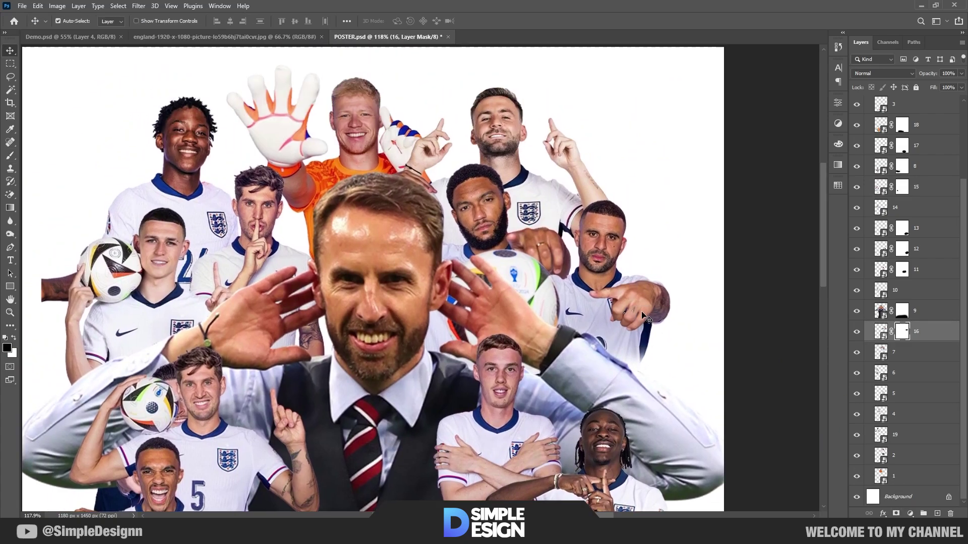
left_click_drag(642, 311, 642, 319)
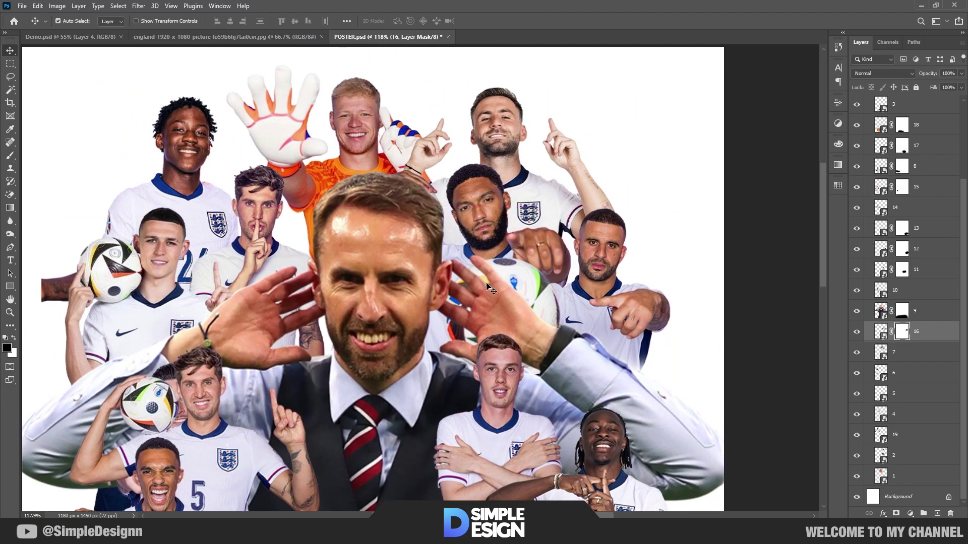
scroll(403, 282, "left", 5)
left_click(242, 271)
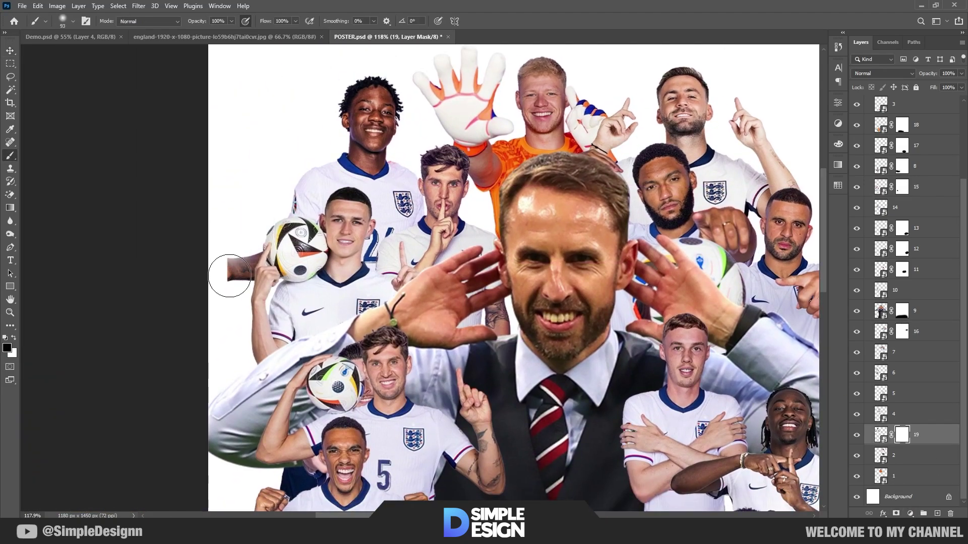
key("b")
key("d")
key("x")
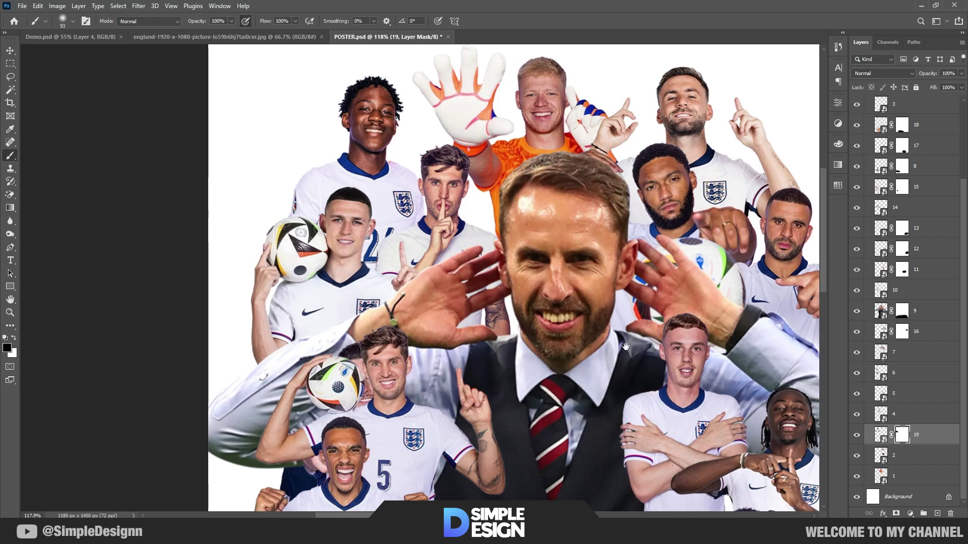
scroll(625, 346, "down", 5)
scroll(556, 317, "down", 3)
scroll(555, 317, "down", 3)
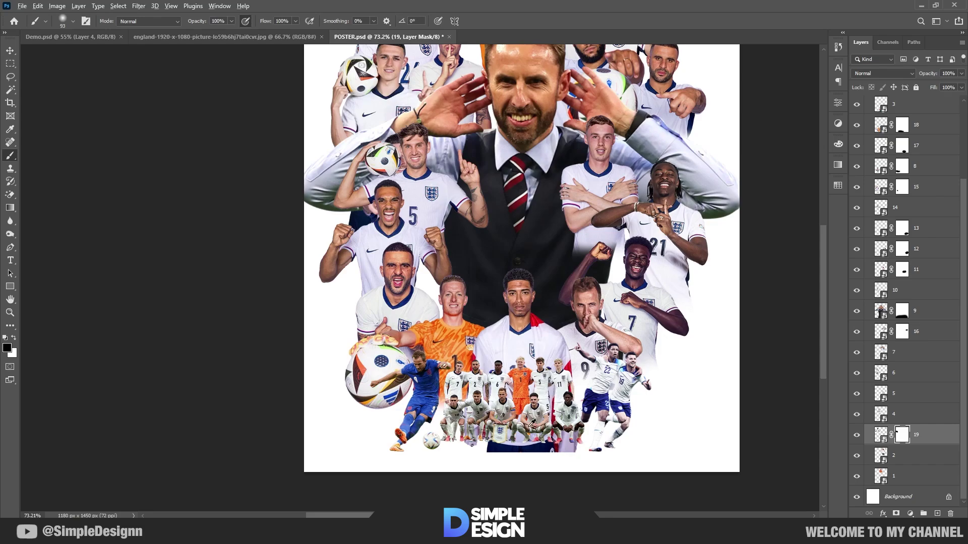
Mask layer 3 and erase the dark strip beneath the team photo
scroll(532, 423, "up", 3)
left_click(908, 104)
left_click(896, 513)
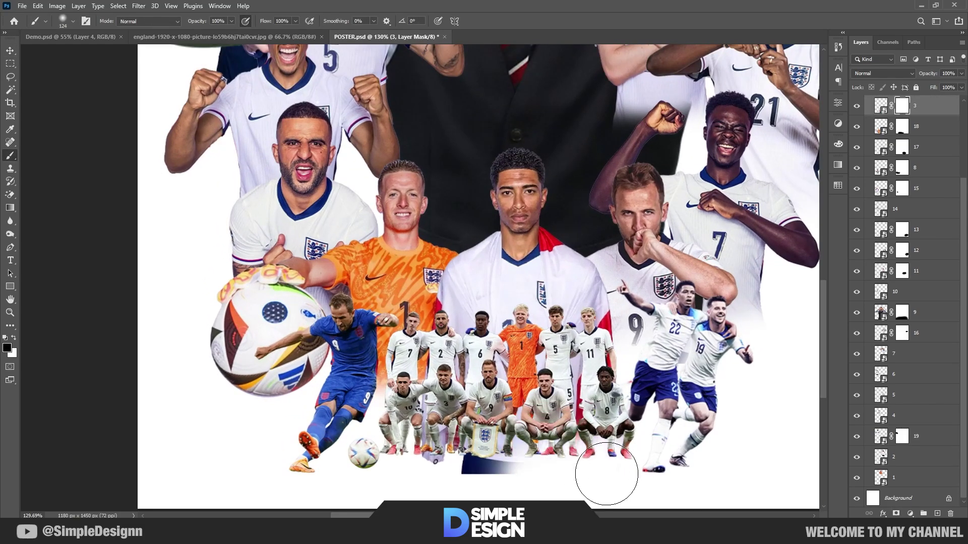
mouse_move(606, 474)
left_mouse_down()
mouse_move(432, 460)
mouse_move(442, 464)
left_mouse_up()
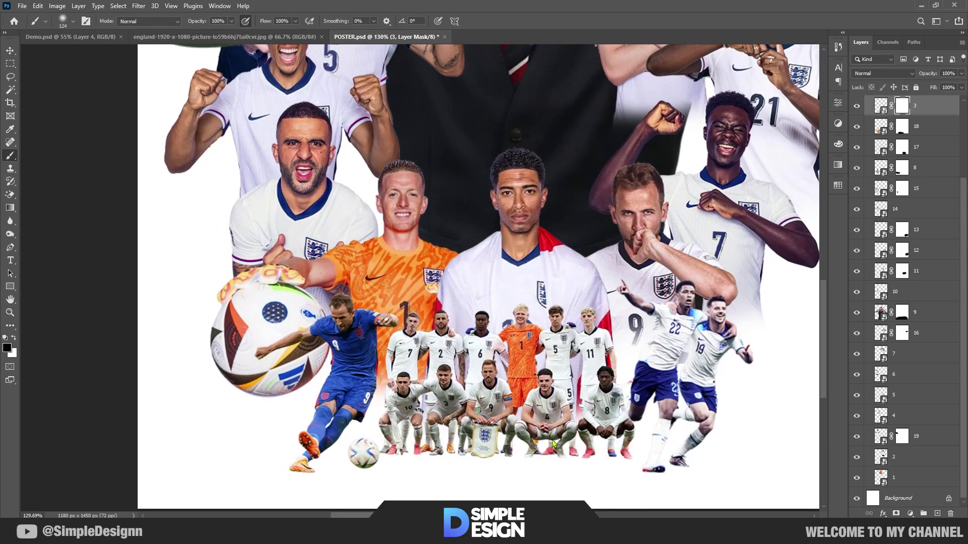
scroll(553, 444, "down", 1)
scroll(630, 393, "up", 10)
scroll(709, 345, "down", 2)
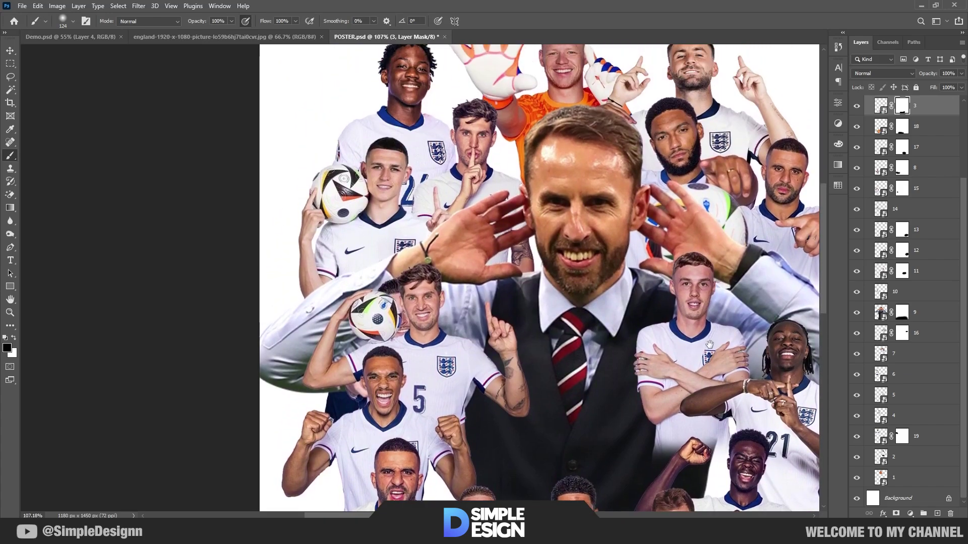
left_click_drag(709, 345, 709, 350)
Mask layer 6 and shift the player holding a ball slightly right
left_click(922, 373)
left_click(896, 513)
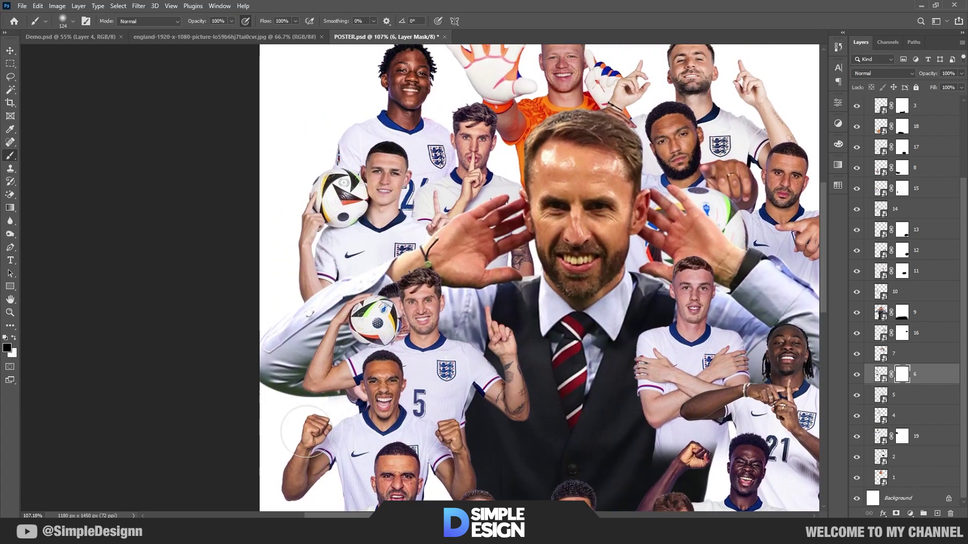
key("v")
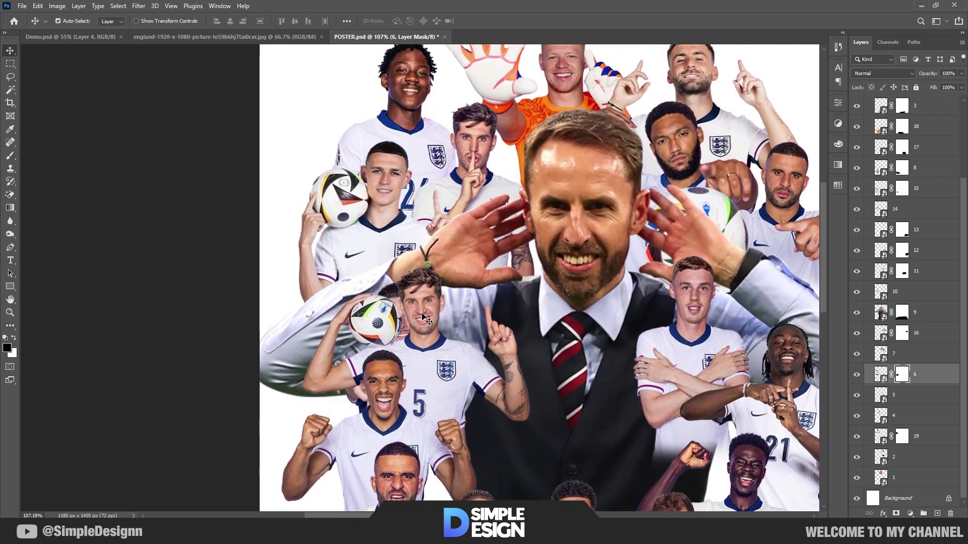
left_click_drag(423, 317, 449, 322)
scroll(388, 357, "down", 2)
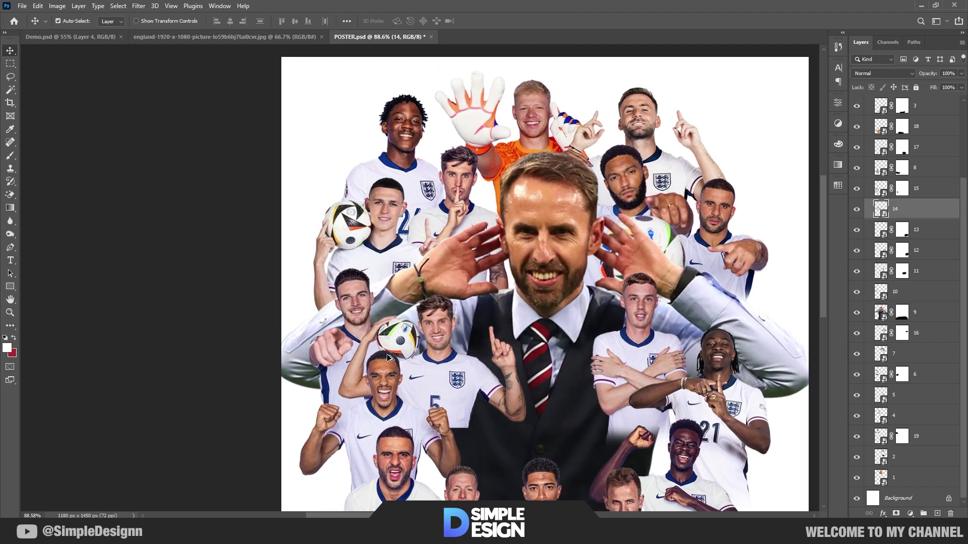
scroll(388, 358, "down", 1)
scroll(427, 300, "down", 1)
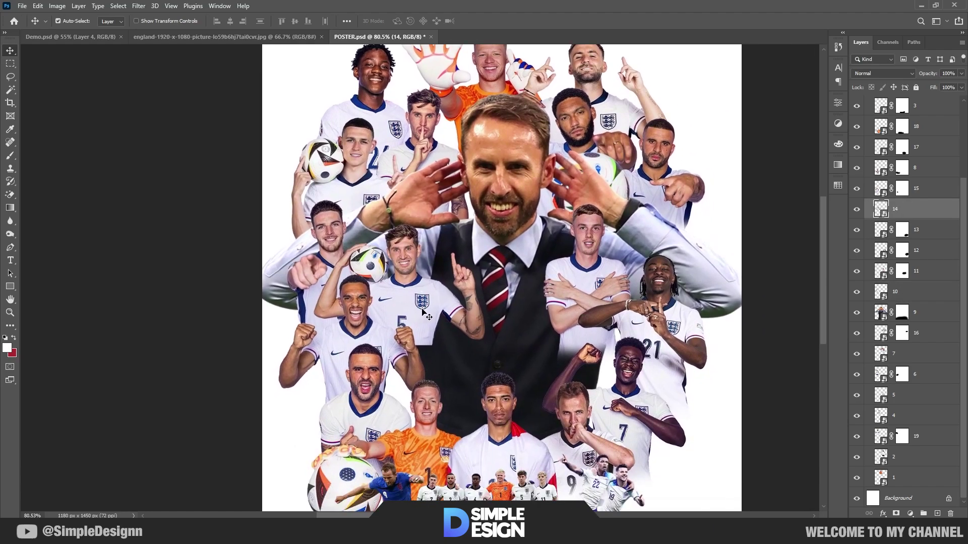
Mask layer 14 and paint black to hide the patch around the raised arm
left_click(895, 514)
key("b")
mouse_move(442, 346)
left_mouse_down()
mouse_move(408, 347)
mouse_move(432, 386)
left_mouse_up()
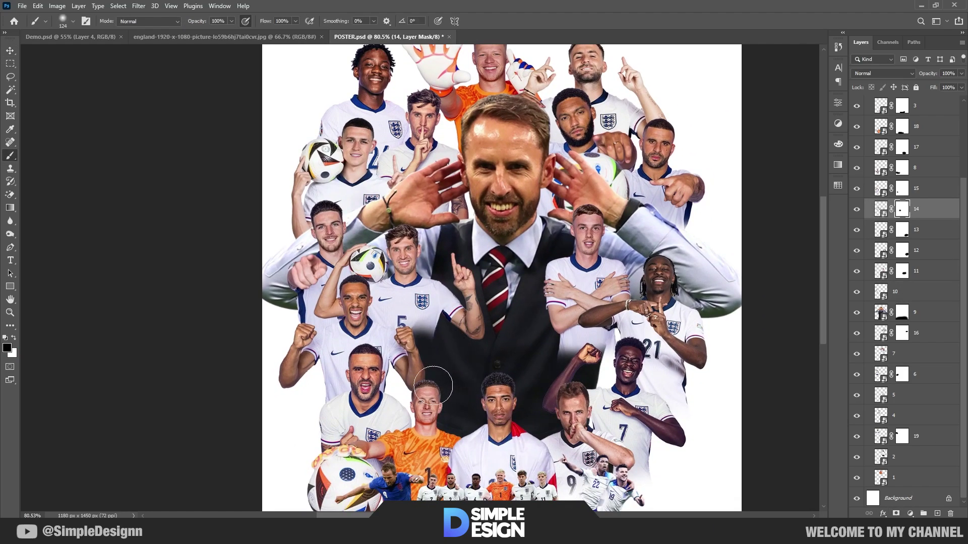
key("v")
Nudge layer 15's player cutout slightly down and right, then reselect the manager's layer 9
scroll(394, 382, "up", 2)
scroll(465, 337, "down", 2)
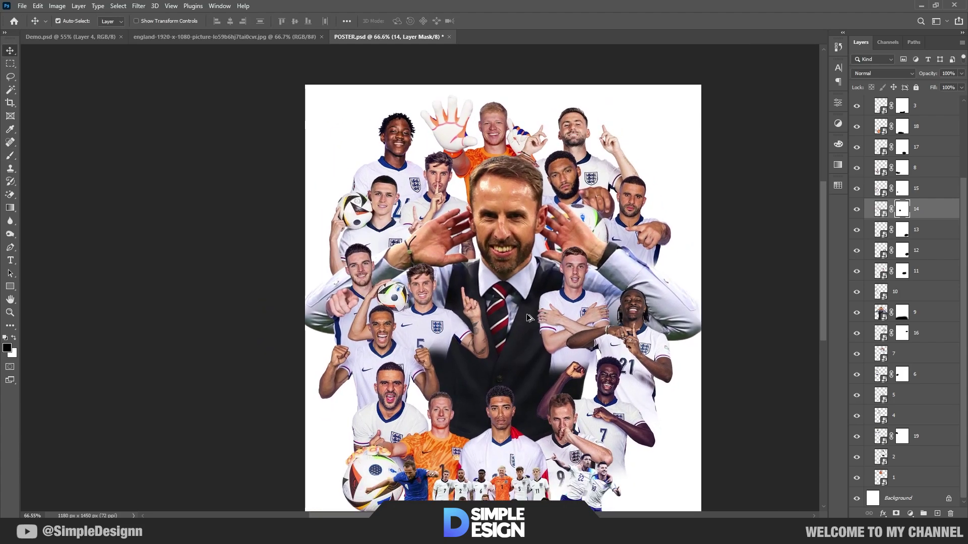
scroll(465, 336, "up", 1)
scroll(511, 323, "up", 1)
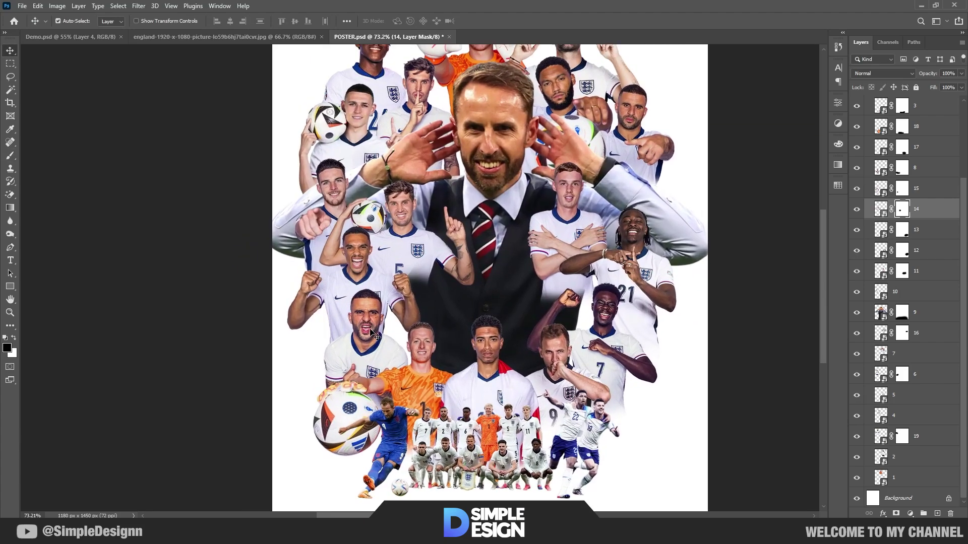
left_click_drag(375, 335, 381, 333)
left_click_drag(322, 215, 330, 220)
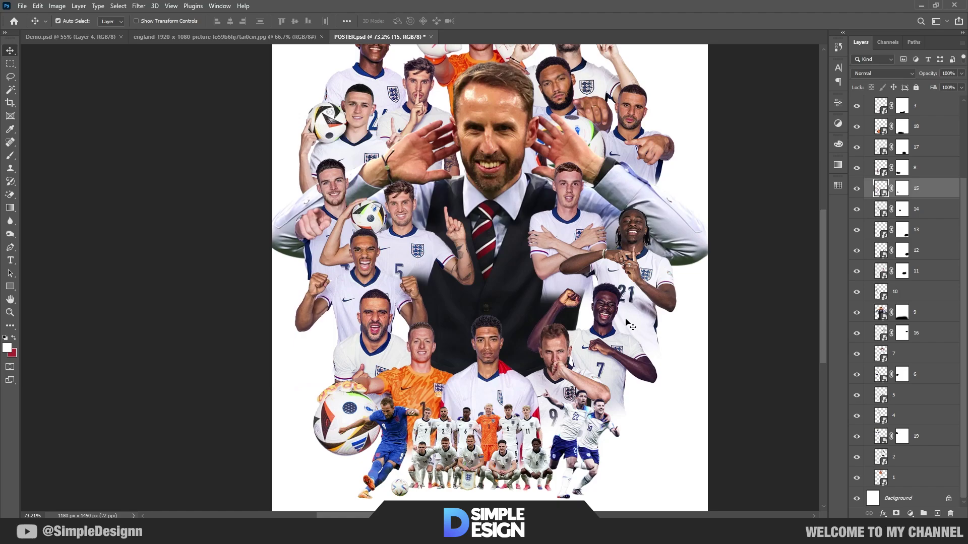
scroll(902, 164, "up", 3)
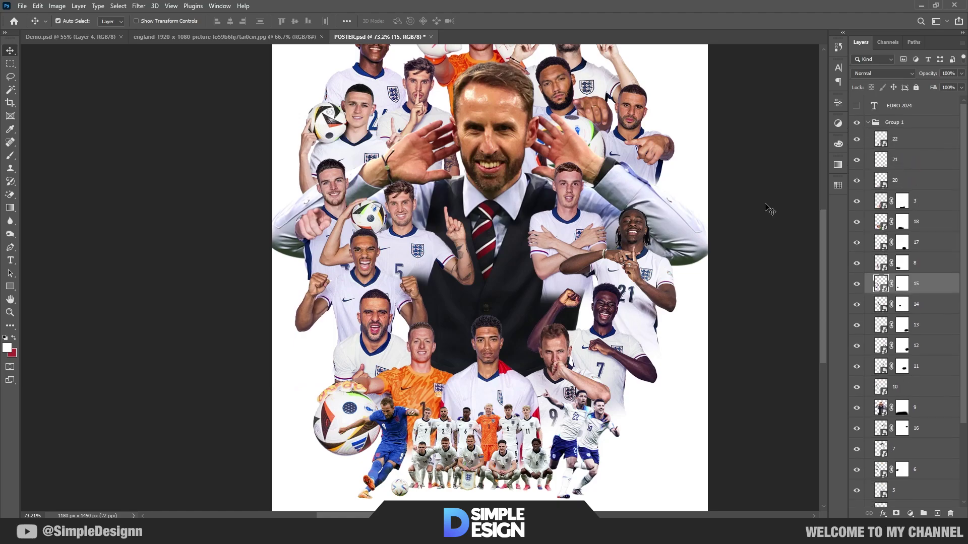
scroll(568, 279, "up", 1)
left_click(488, 174)
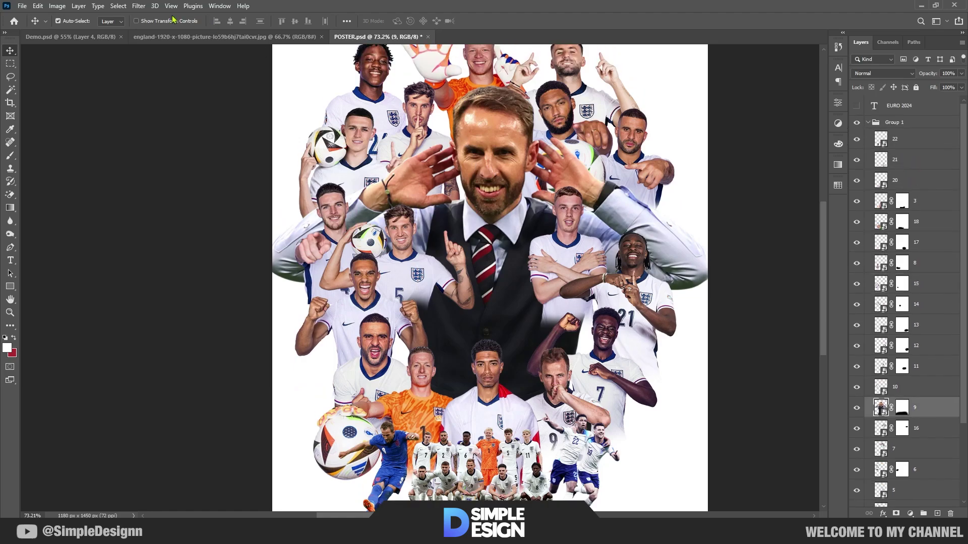
left_click(138, 5)
Give layer 9 Camera Raw Texture +60, Clarity +39 and Grain 20 (Size 15, Roughness 27)
left_click(171, 83)
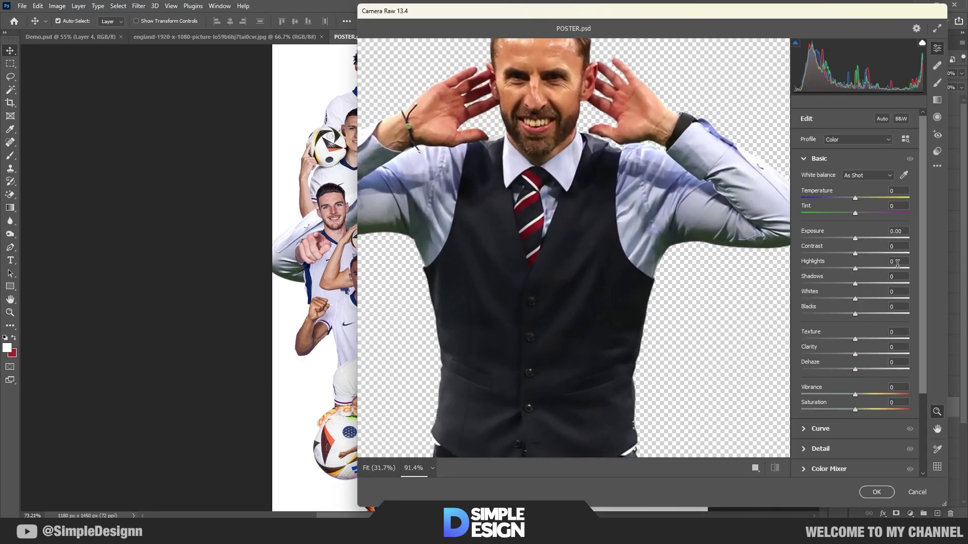
mouse_move(855, 339)
left_mouse_down()
mouse_move(887, 339)
mouse_move(876, 355)
left_mouse_up()
left_click_drag(542, 161, 554, 232)
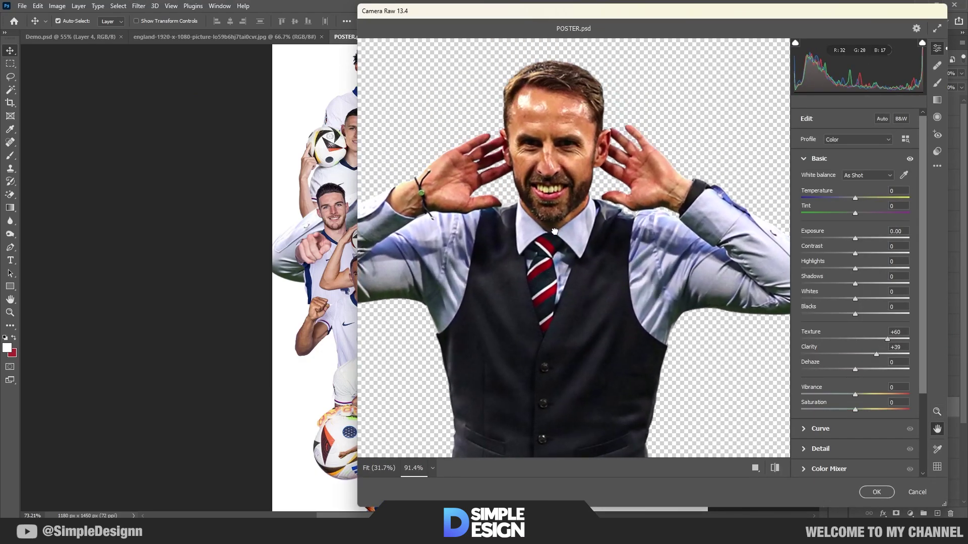
scroll(824, 345, "down", 3)
left_click(825, 345)
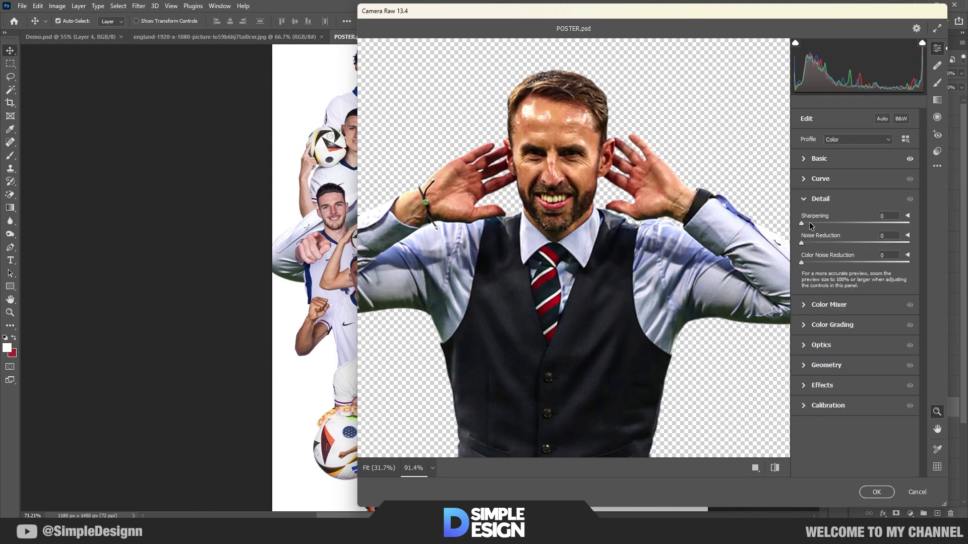
left_click(821, 385)
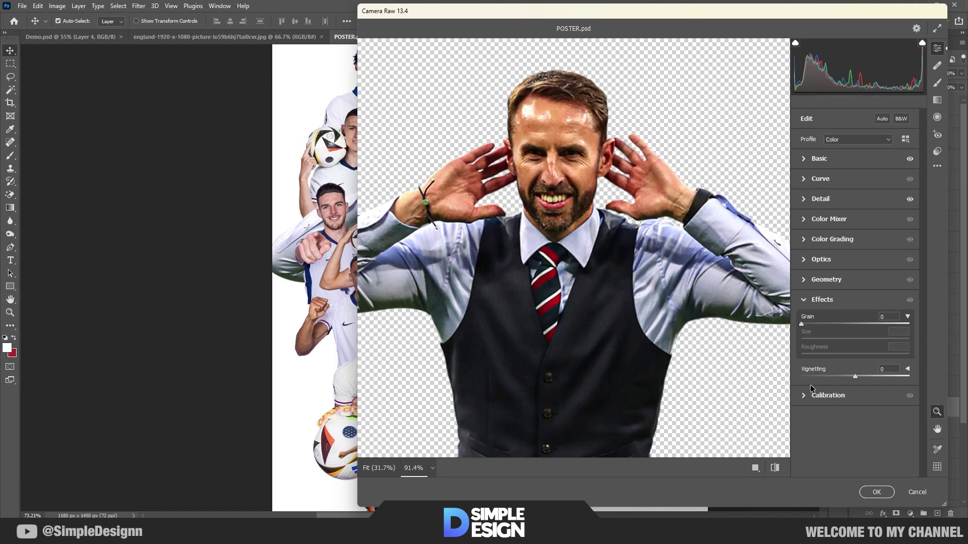
left_click_drag(801, 323, 822, 324)
left_click_drag(533, 148, 557, 181)
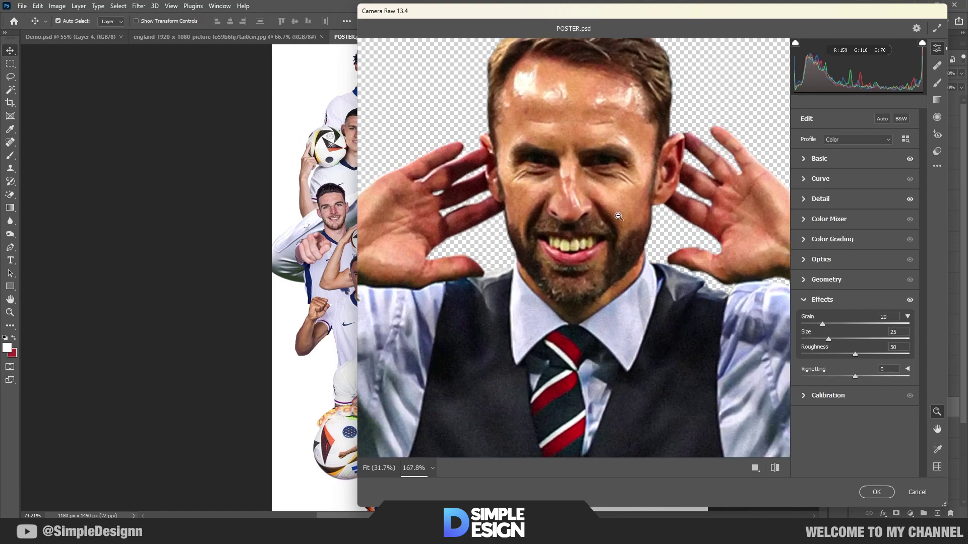
mouse_move(827, 339)
left_mouse_down()
mouse_move(817, 339)
mouse_move(828, 354)
left_mouse_up()
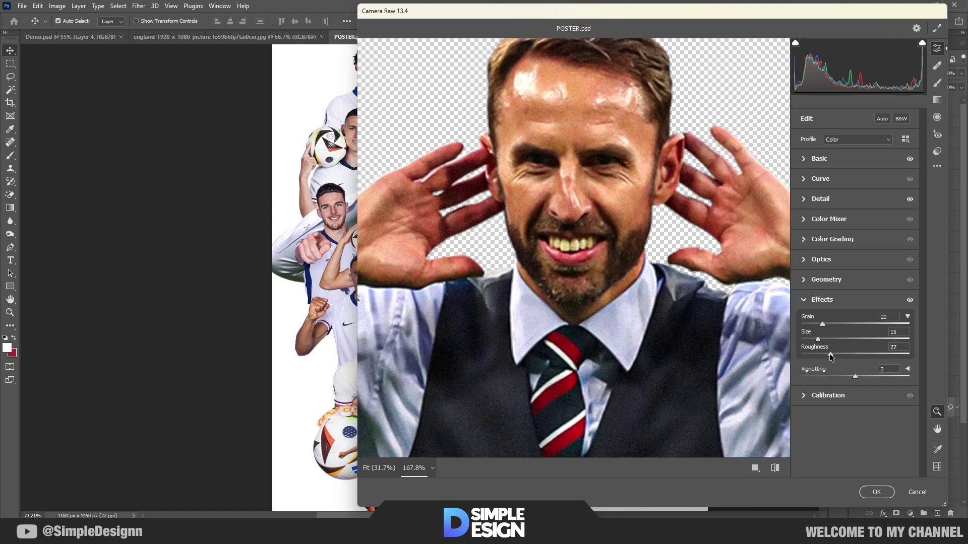
Apply the Camera Raw filter and copy it onto player layers 16, 4, 10, 15 and 17
left_click(877, 492)
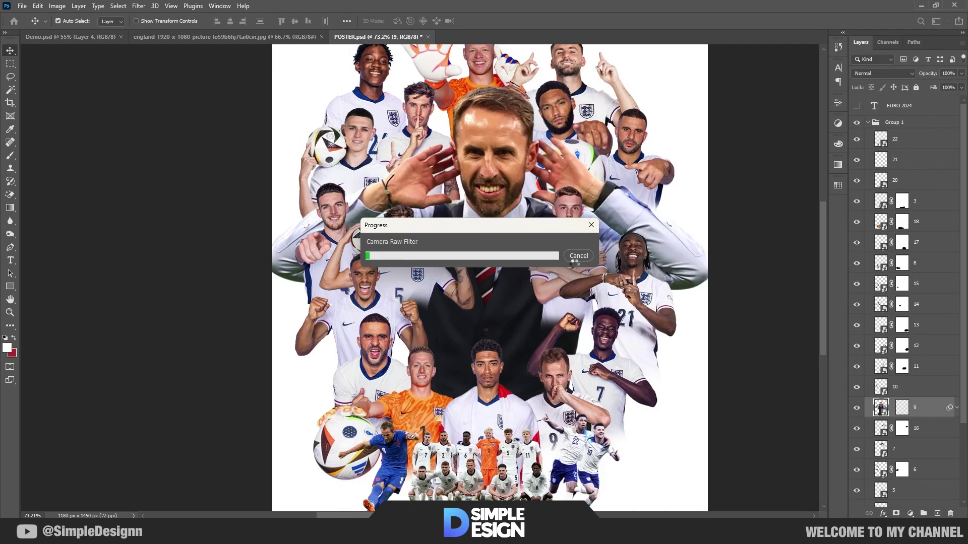
scroll(927, 298, "down", 5)
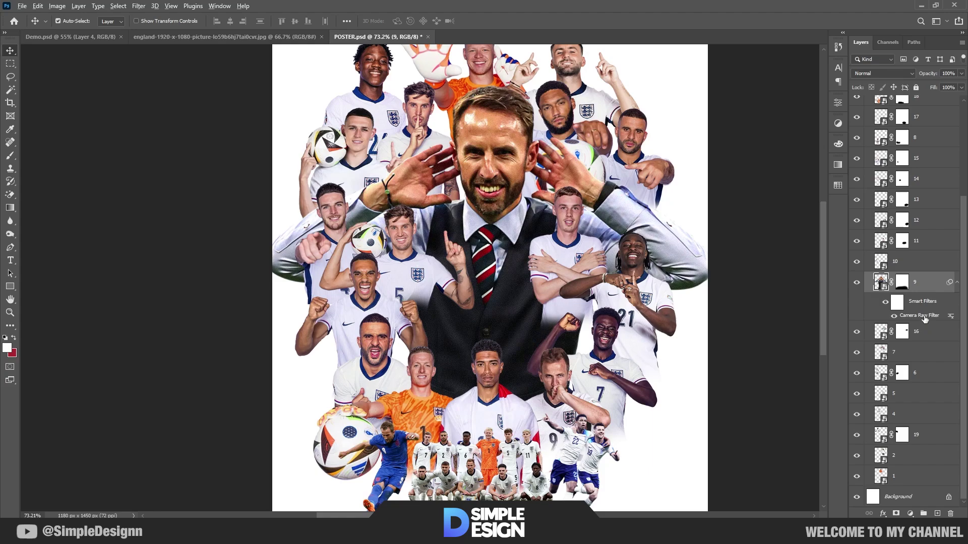
left_click_drag(931, 336, 938, 374)
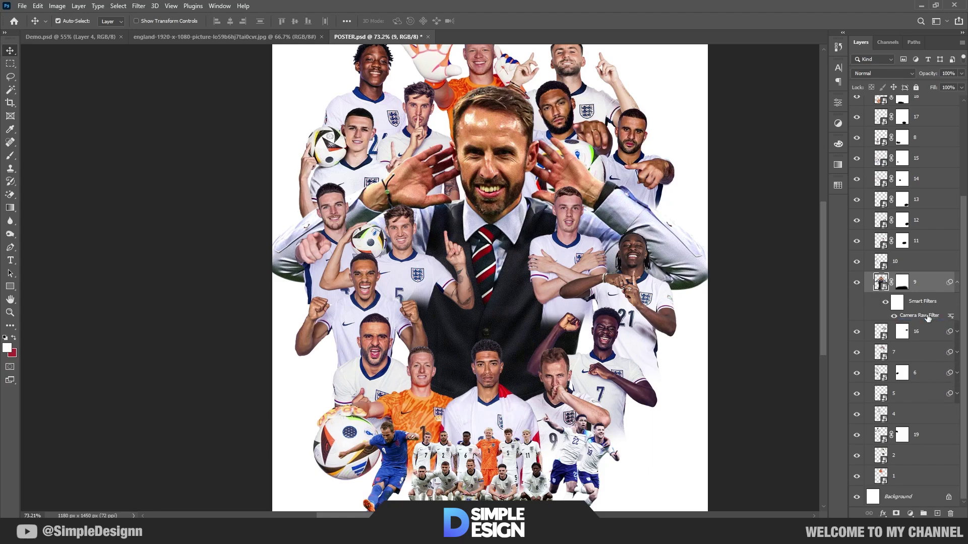
mouse_move(930, 424)
left_mouse_down()
mouse_move(937, 437)
mouse_move(913, 455)
mouse_move(924, 478)
left_mouse_up()
scroll(898, 432, "up", 2)
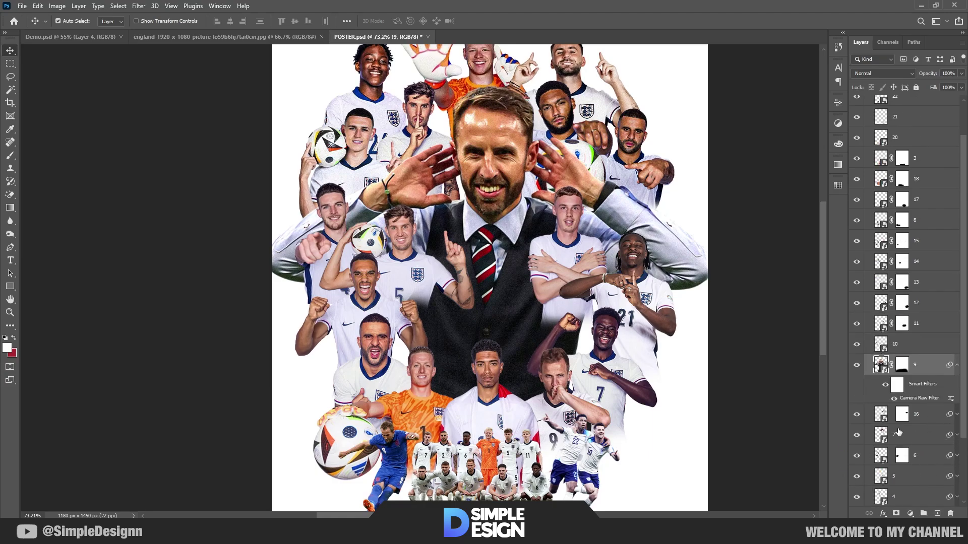
left_click_drag(925, 354, 933, 263)
left_click_drag(877, 243, 878, 242)
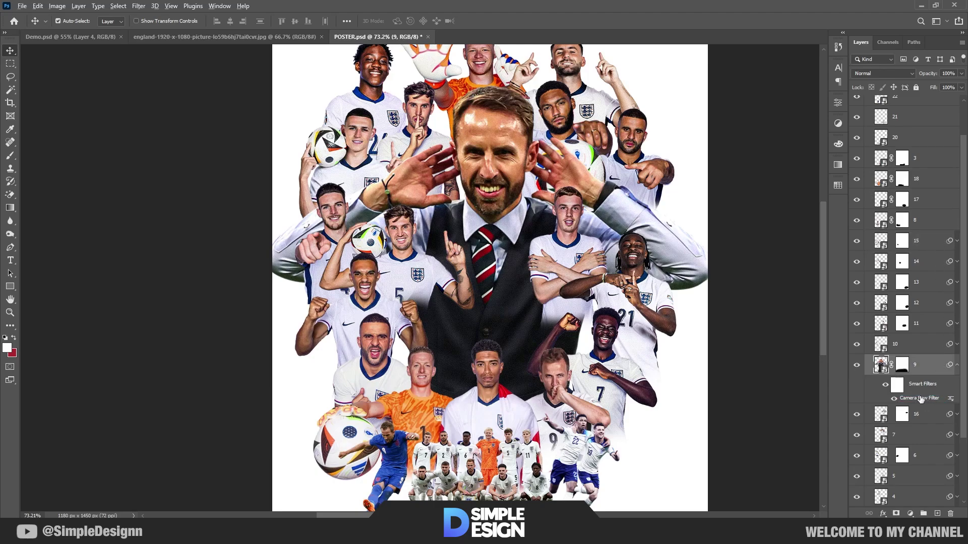
left_click_drag(932, 348, 931, 346)
mouse_move(935, 233)
left_mouse_down()
mouse_move(932, 179)
mouse_move(943, 159)
left_mouse_up()
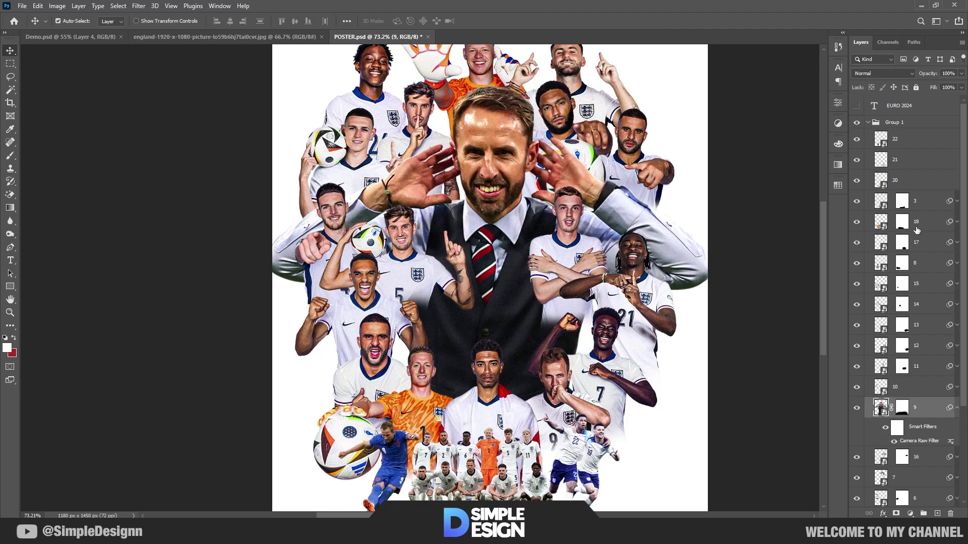
Convert layer 21 to a smart object, reselect layer 9 and collapse the player group
left_click(927, 159)
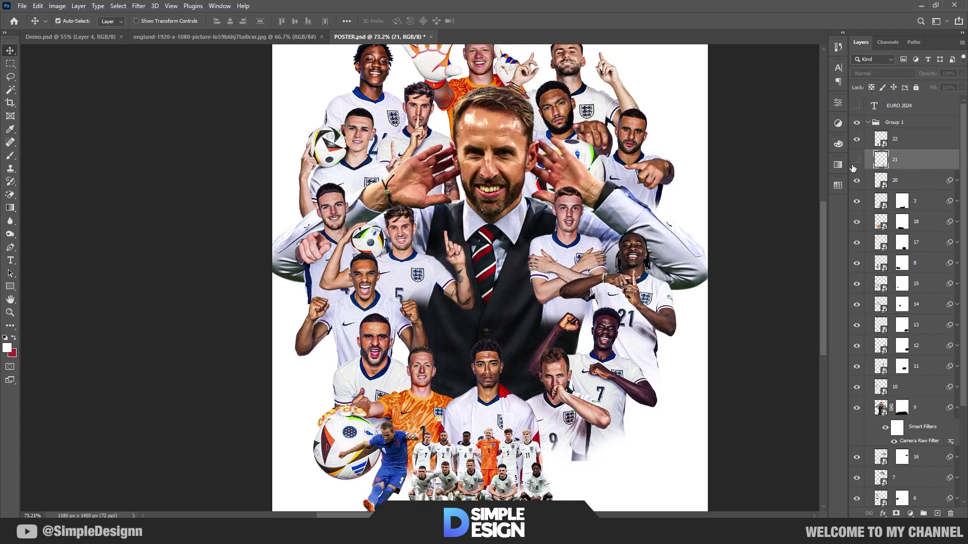
right_click(927, 160)
left_click(887, 233)
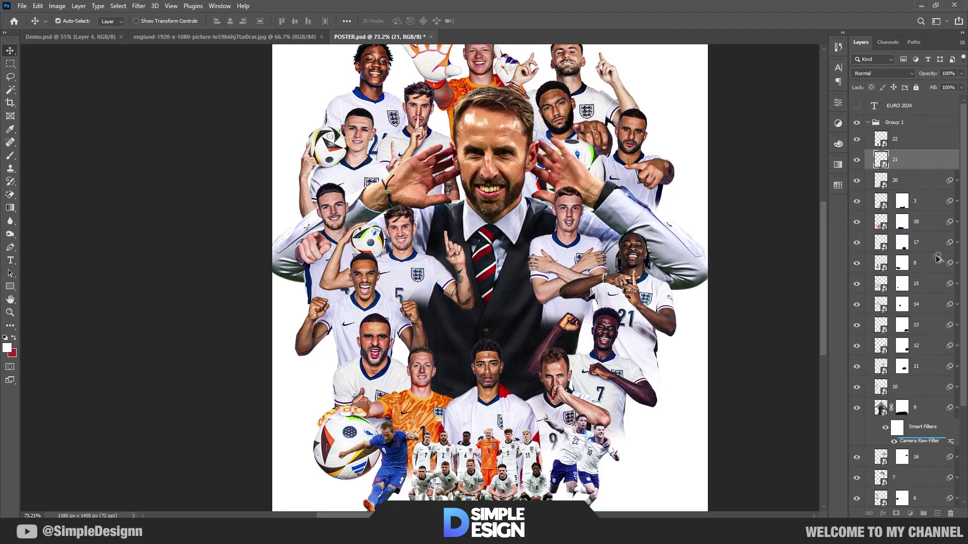
left_click(951, 447)
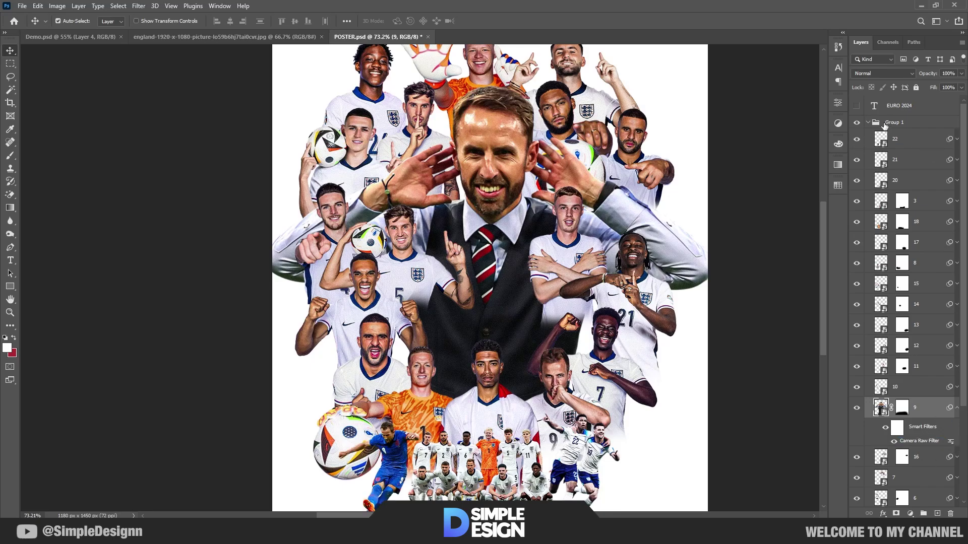
left_click(867, 123)
Add a Brightness/Contrast adjustment layer above the player group with brightness 5
scroll(498, 423, "up", 3)
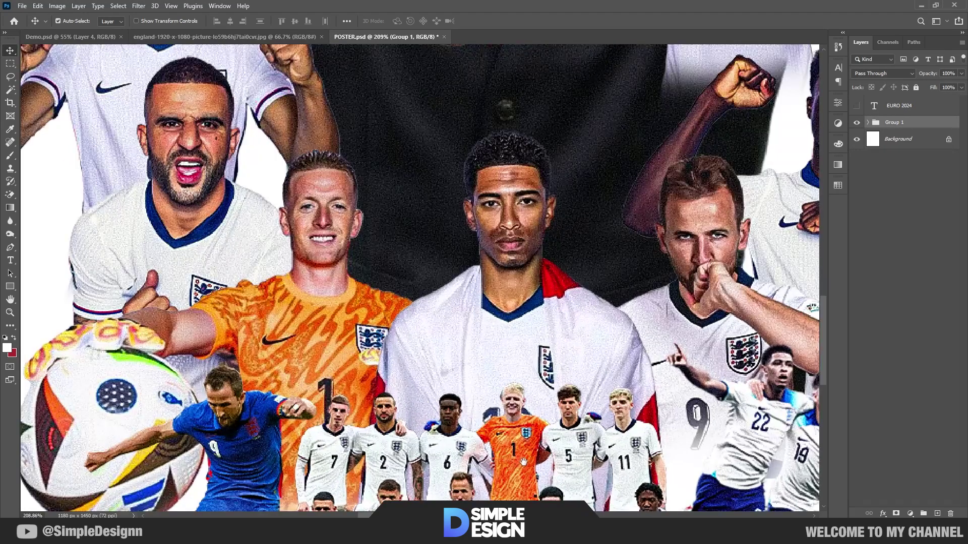
scroll(498, 403, "down", 3)
scroll(498, 394, "down", 2)
scroll(498, 398, "down", 1)
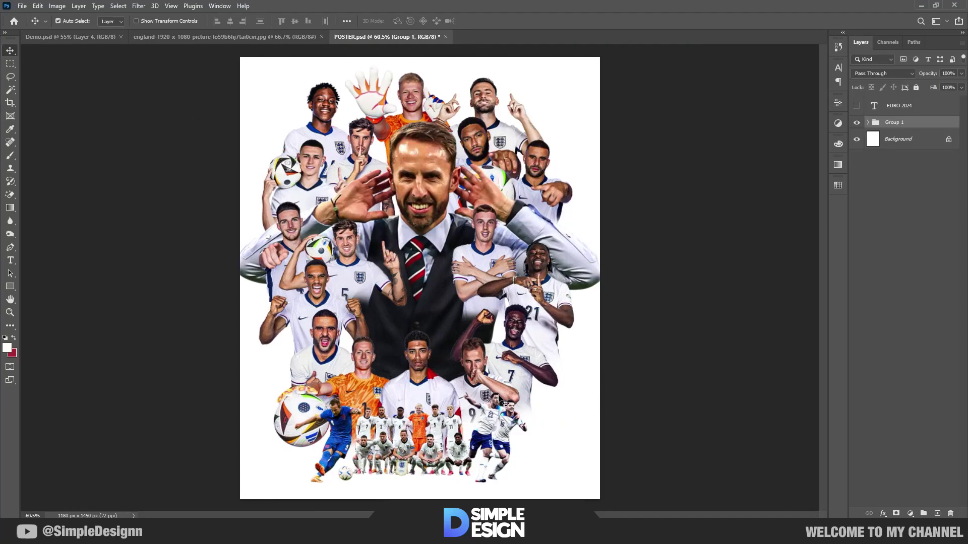
left_click(910, 514)
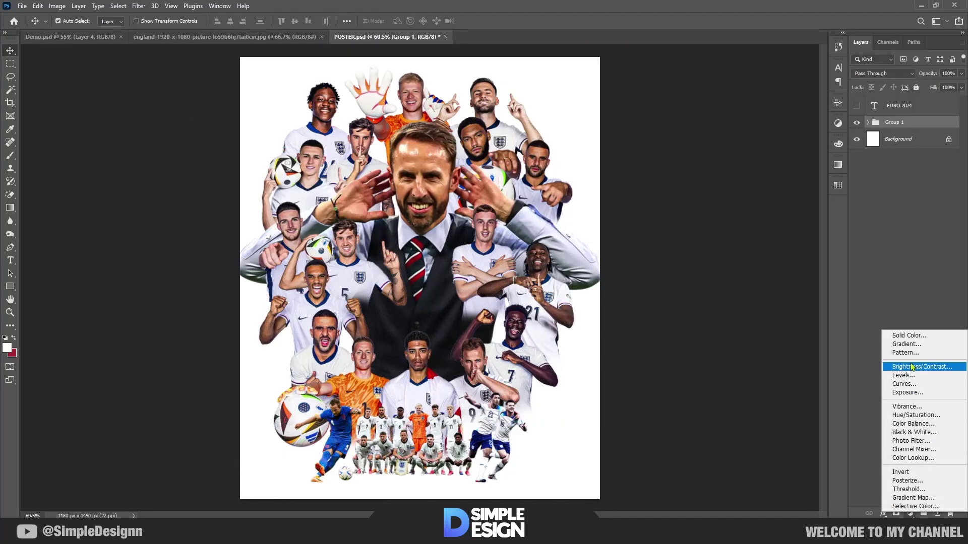
left_click(907, 367)
left_click_drag(753, 160, 755, 161)
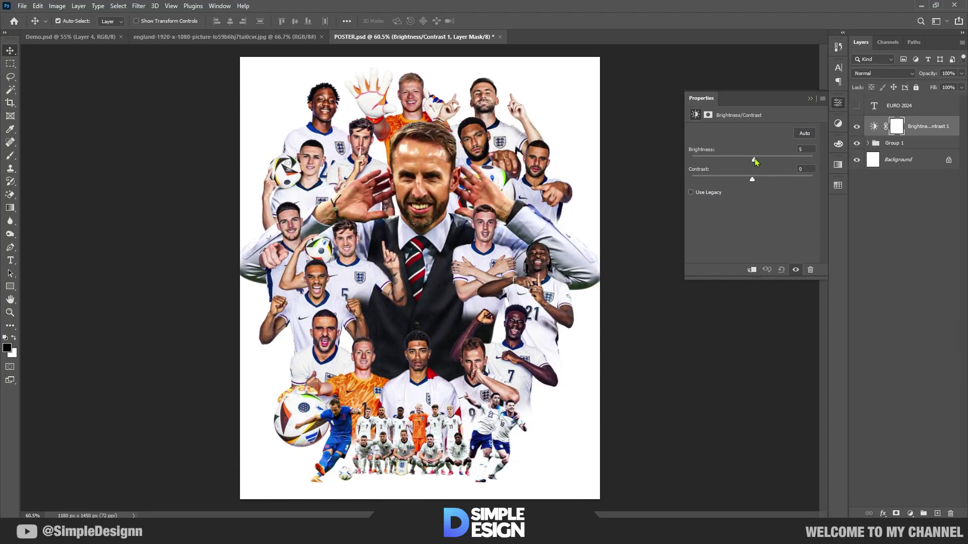
Invert the adjustment's mask and paint white over the manager's face and nearby players
left_click(810, 99)
key("ctrl+i")
key("b")
key("x")
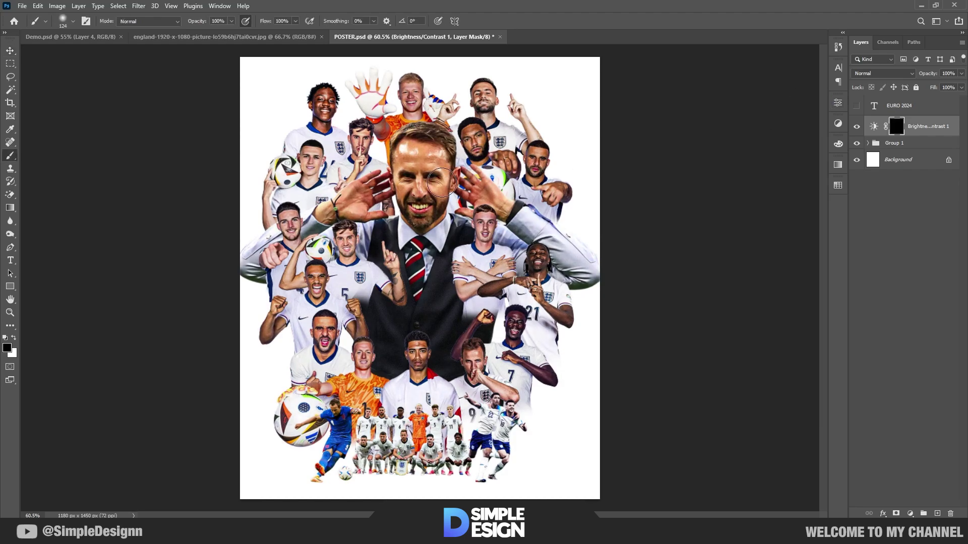
scroll(440, 161, "up", 3)
scroll(440, 161, "up", 2)
left_click_drag(439, 162, 700, 157)
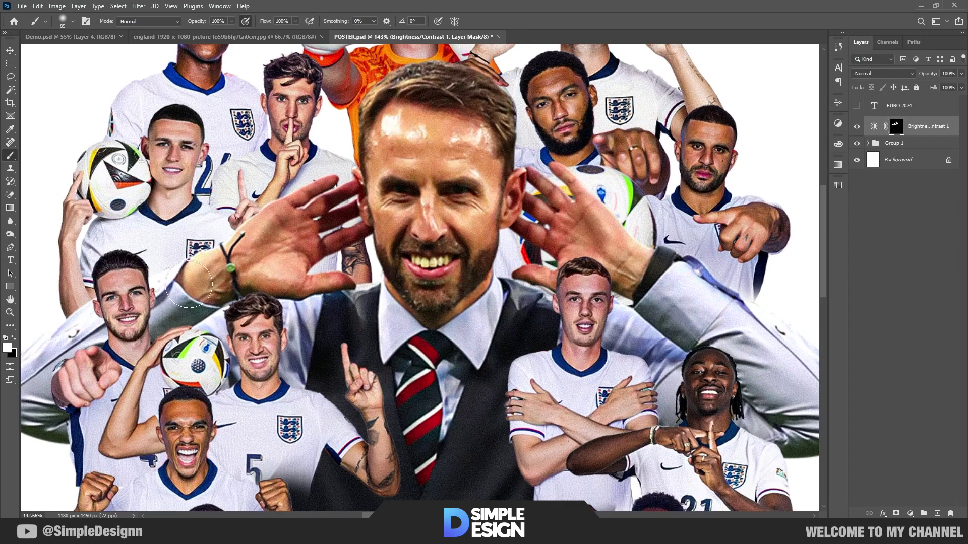
Zoom around the full poster, then expand Group 1 to list its player layers
scroll(579, 130, "up", 3)
scroll(578, 130, "down", 2)
scroll(604, 151, "down", 5)
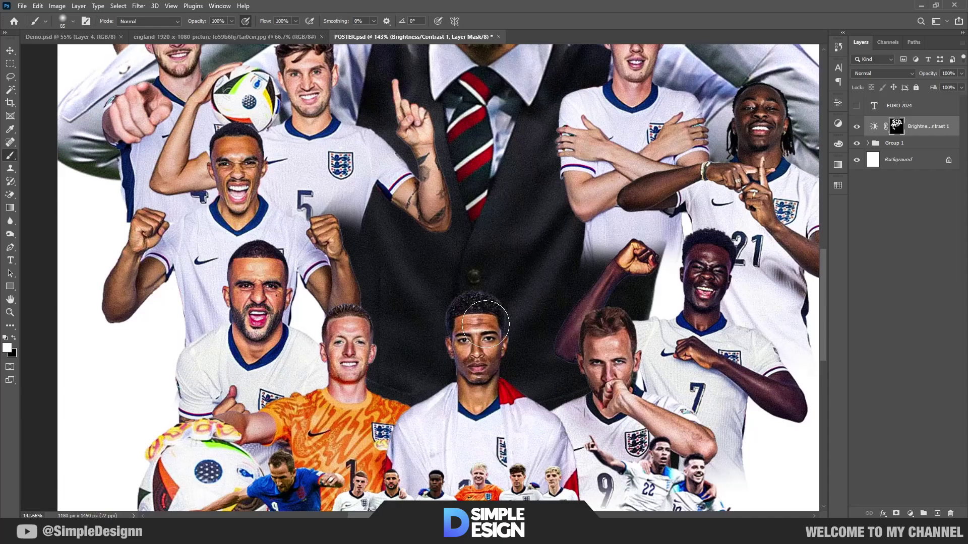
scroll(630, 166, "down", 3)
scroll(652, 182, "down", 2)
scroll(652, 183, "down", 3)
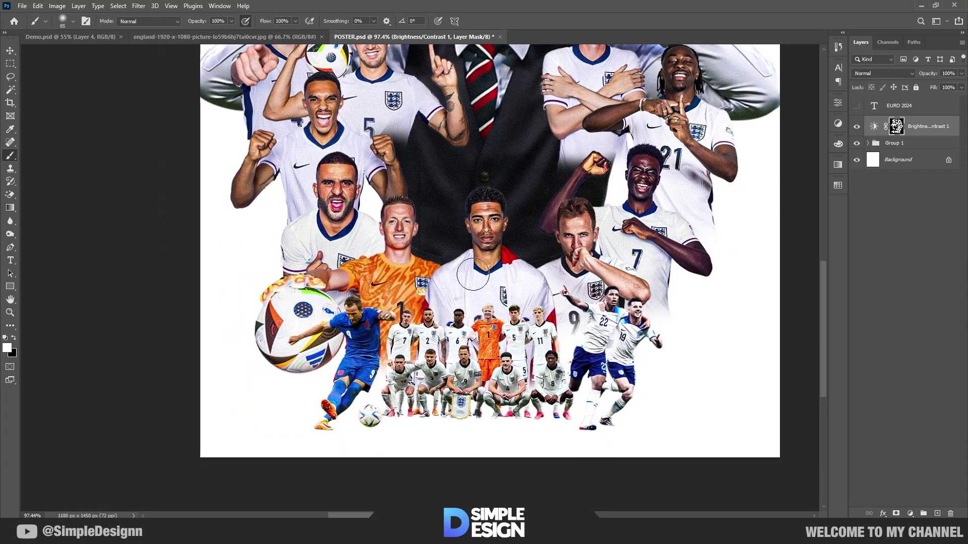
scroll(580, 227, "up", 6)
scroll(557, 239, "up", 1)
scroll(557, 239, "down", 3)
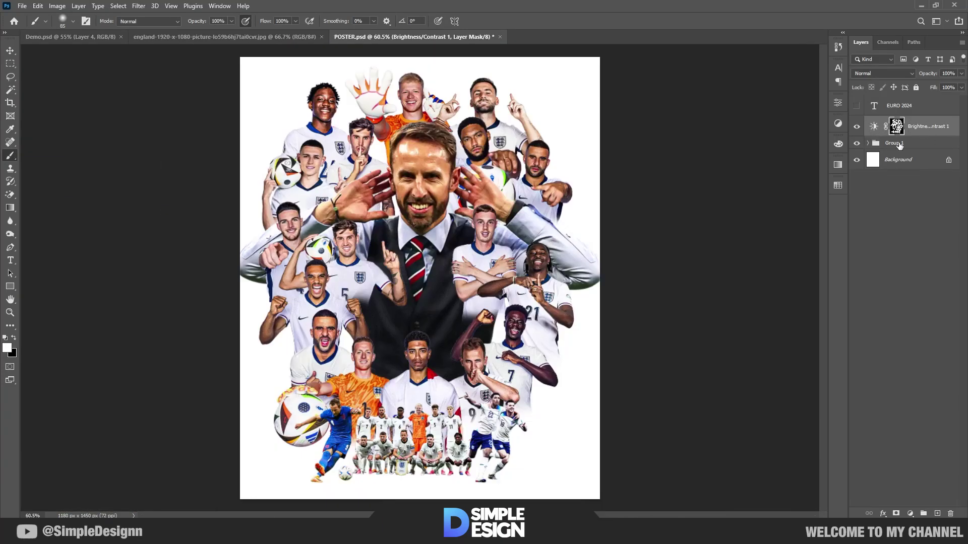
left_click(868, 143)
Add a new layer above the centre player and try a soft shadow beside player 22, then undo it
key("v")
scroll(378, 373, "up", 3)
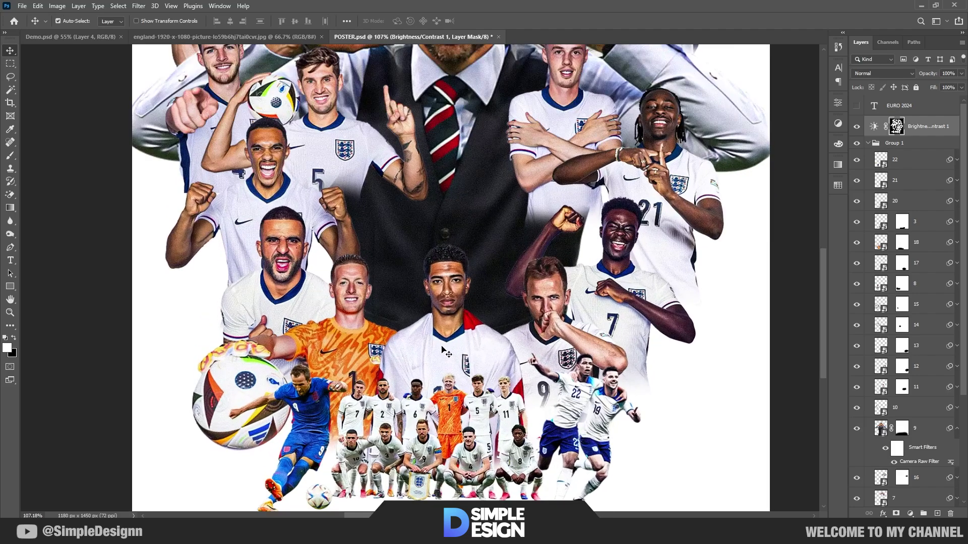
left_click(375, 373)
left_click(937, 513)
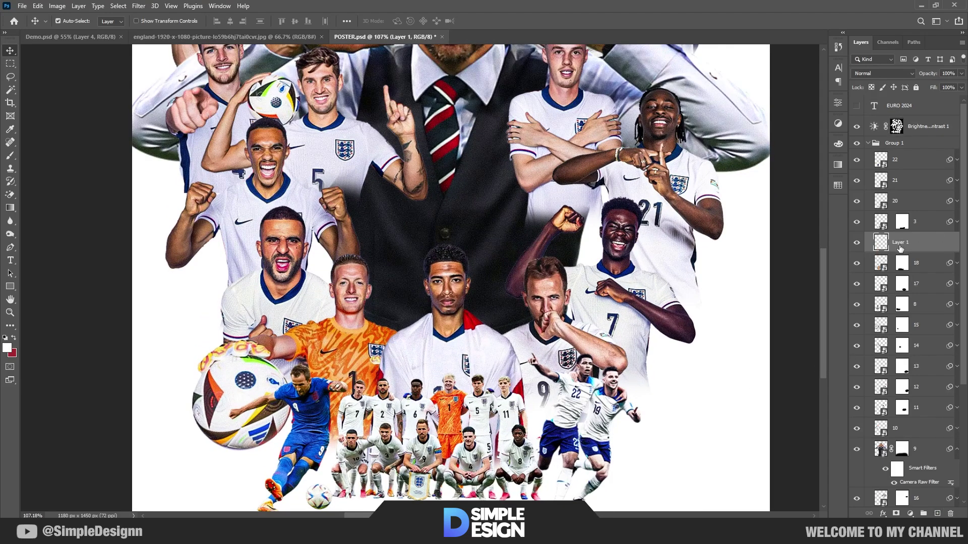
key("b")
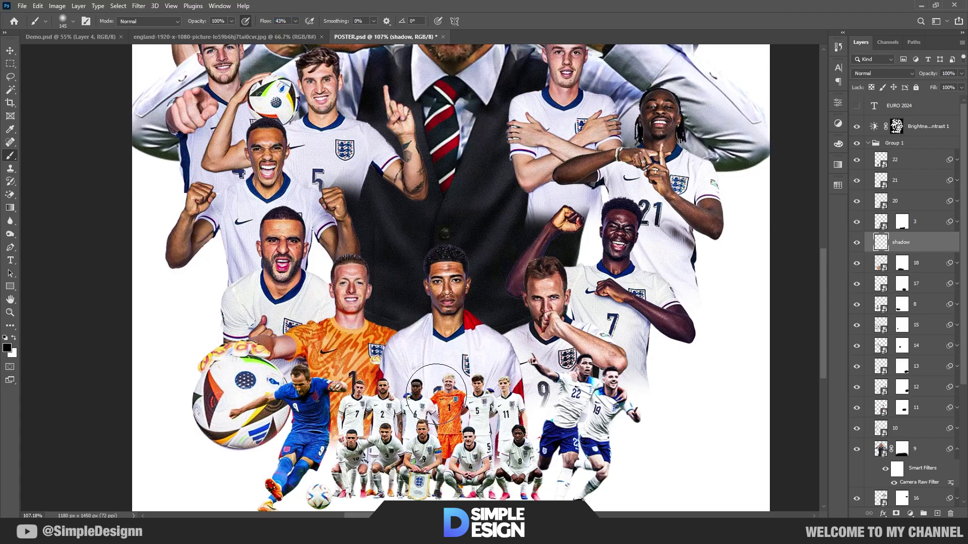
scroll(436, 394, "up", 2)
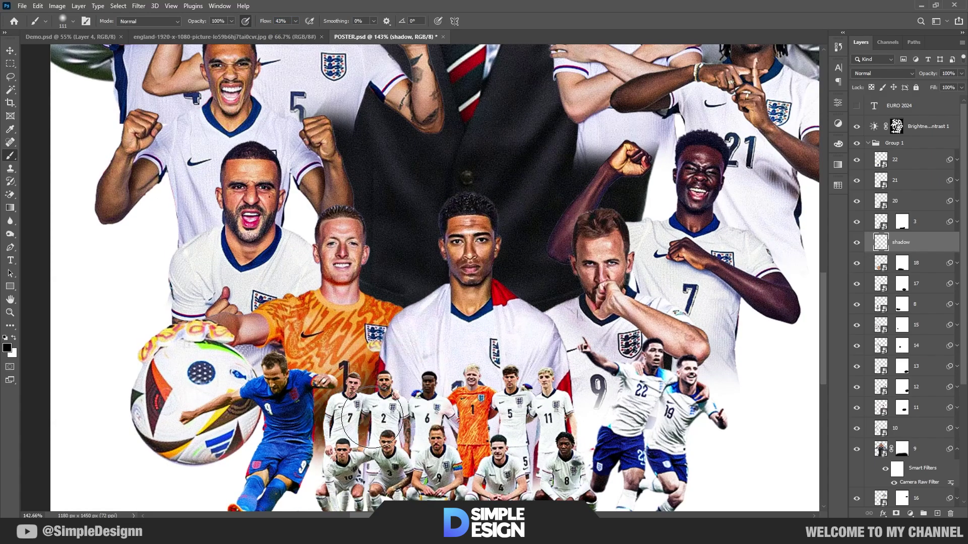
scroll(433, 322, "up", 2)
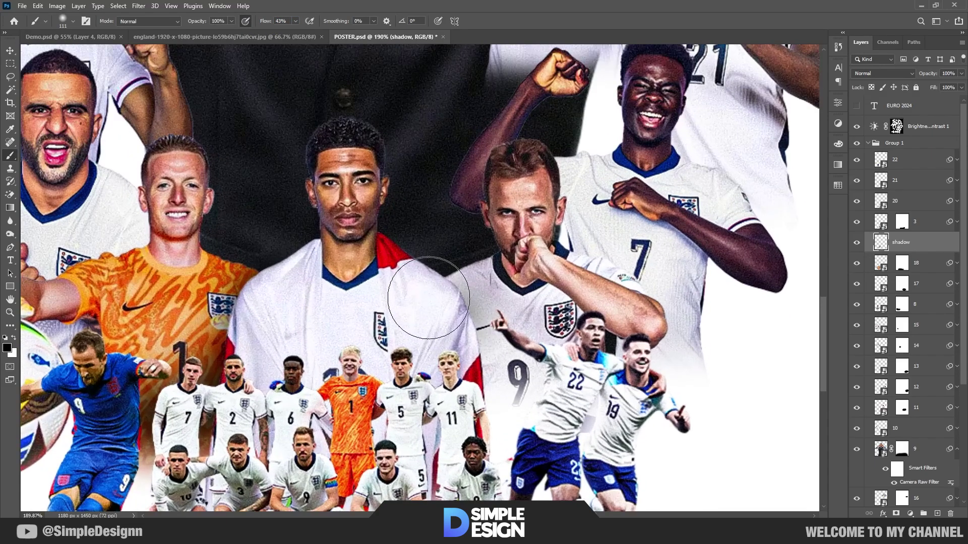
mouse_move(429, 297)
left_mouse_down()
mouse_move(504, 441)
mouse_move(555, 380)
left_mouse_up()
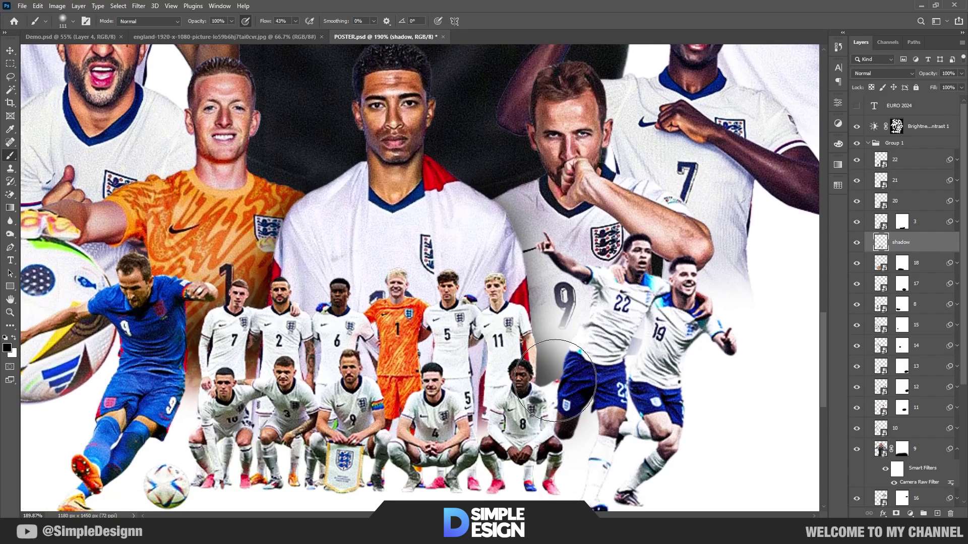
key("ctrl+z")
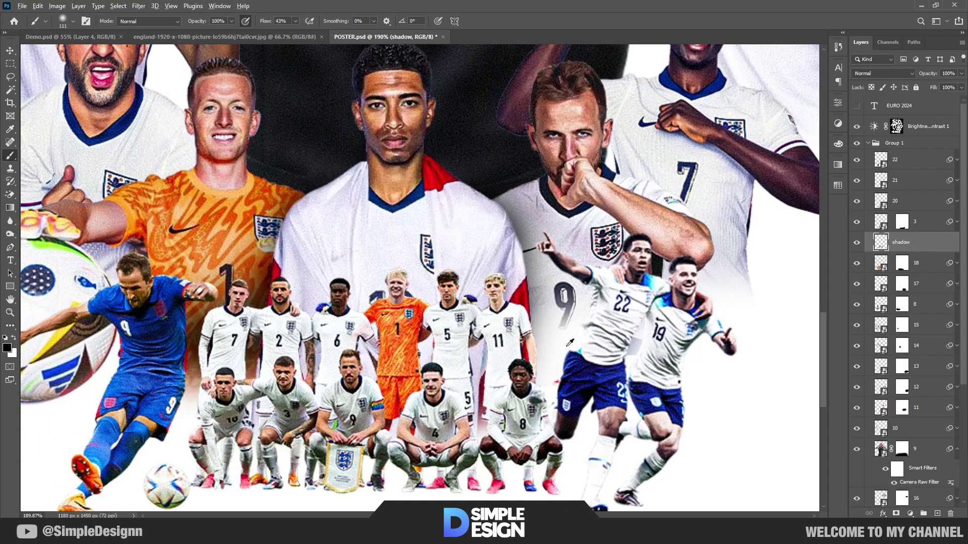
Add a new empty shadow layer above the next player's layer
scroll(570, 343, "down", 3)
scroll(655, 333, "up", 1)
key("v")
left_click(703, 331)
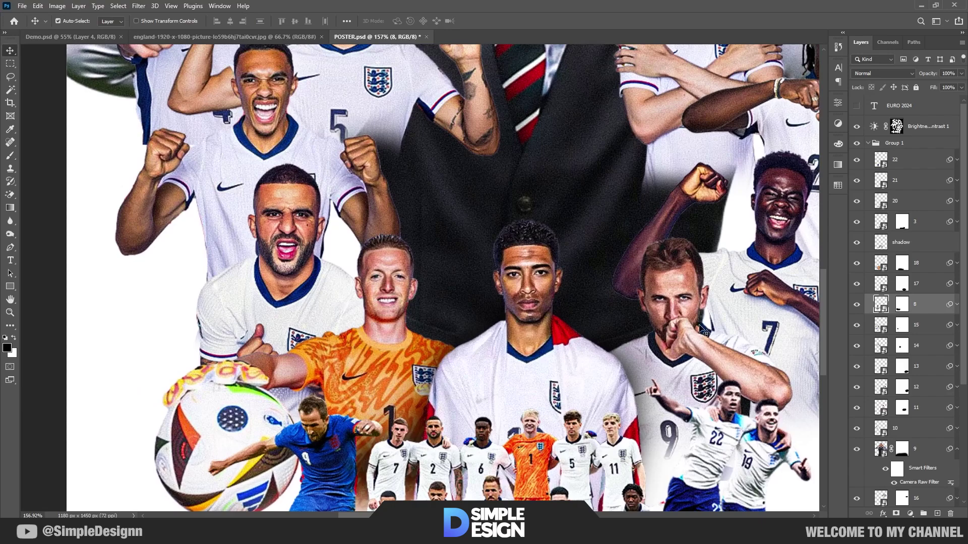
left_click(937, 513)
key("b")
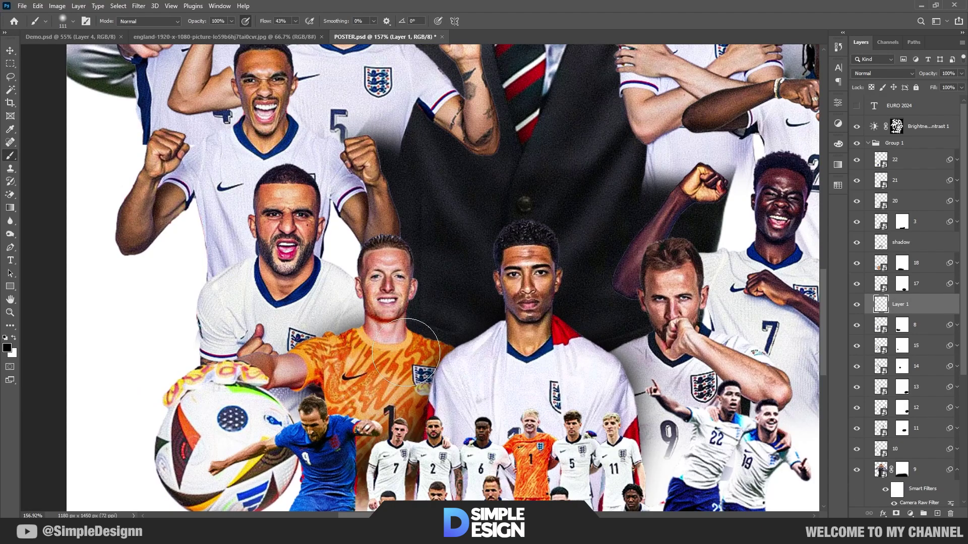
scroll(491, 348, "down", 2)
scroll(491, 348, "right", 5)
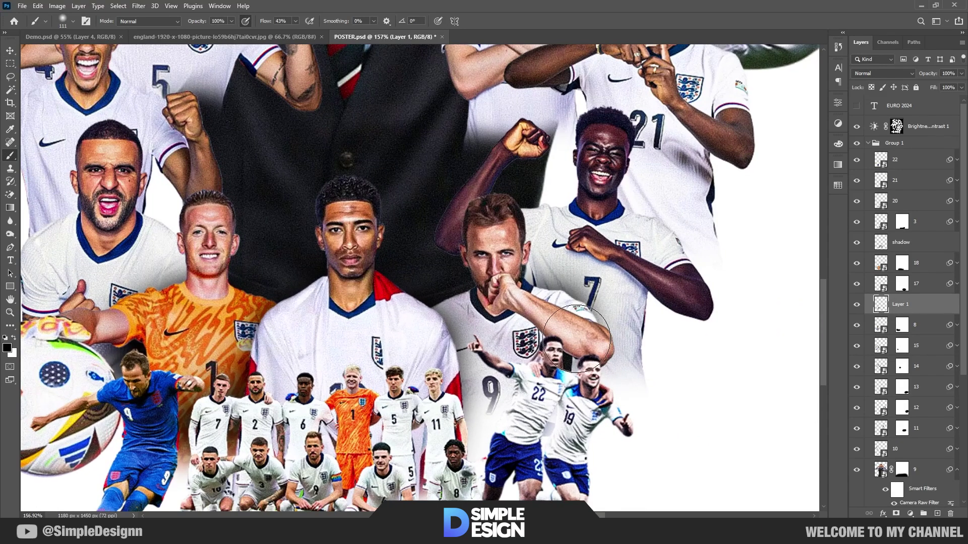
scroll(514, 262, "down", 2)
scroll(566, 332, "down", 1)
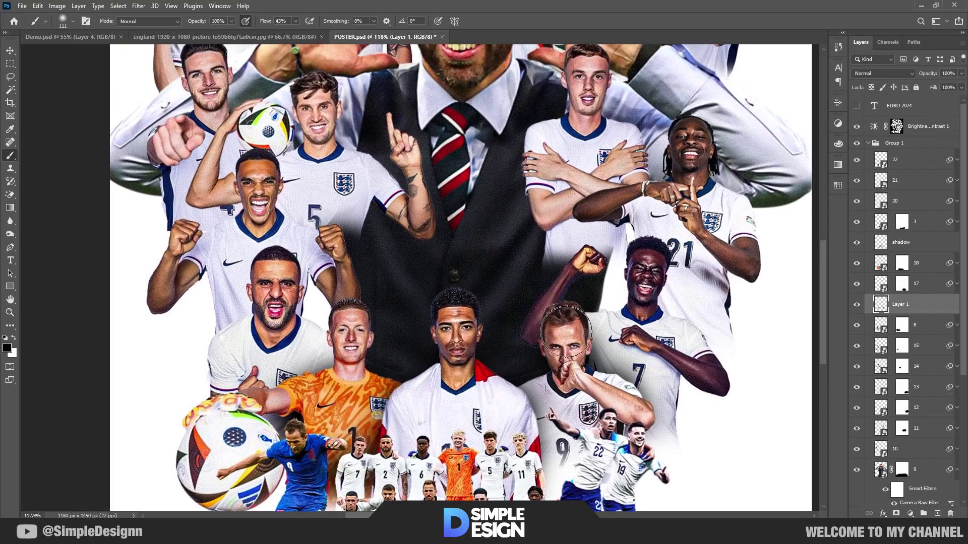
scroll(353, 332, "up", 2)
Lock the Brightness/Contrast adjustment layer against edits
key("v")
left_click(896, 126)
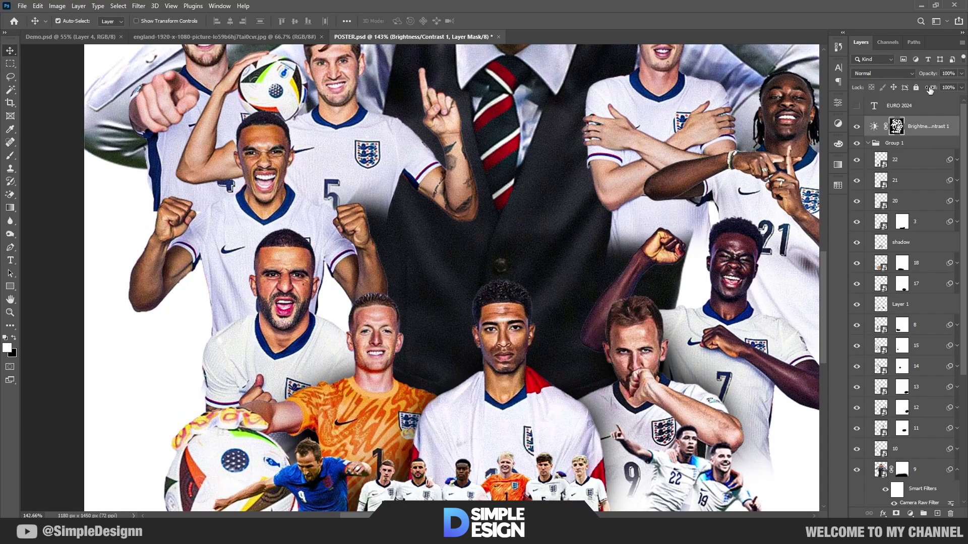
left_click(916, 87)
Add shadow layers above the left-hand and number 7 players, shading behind the left player's shoulder
left_click(922, 345)
left_click(937, 514)
key("b")
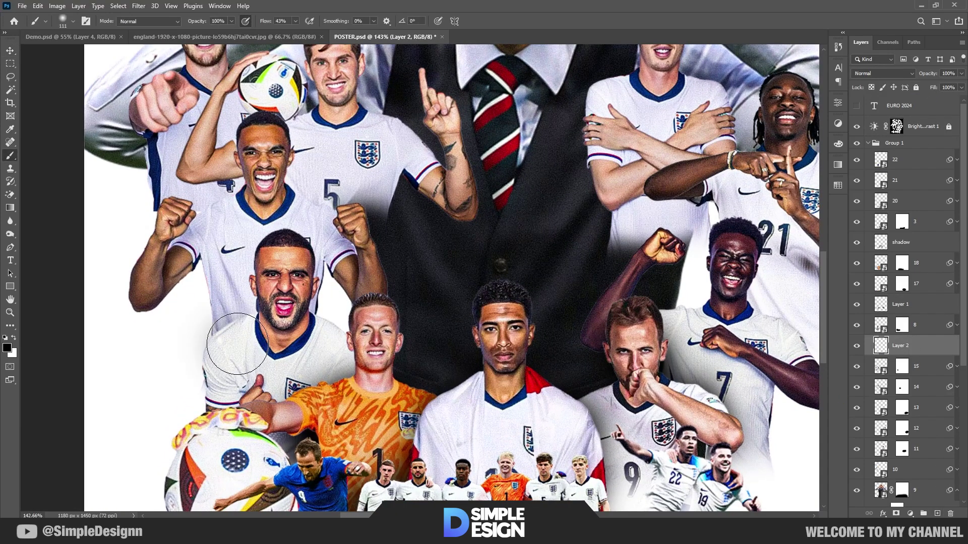
left_click_drag(515, 328, 374, 328)
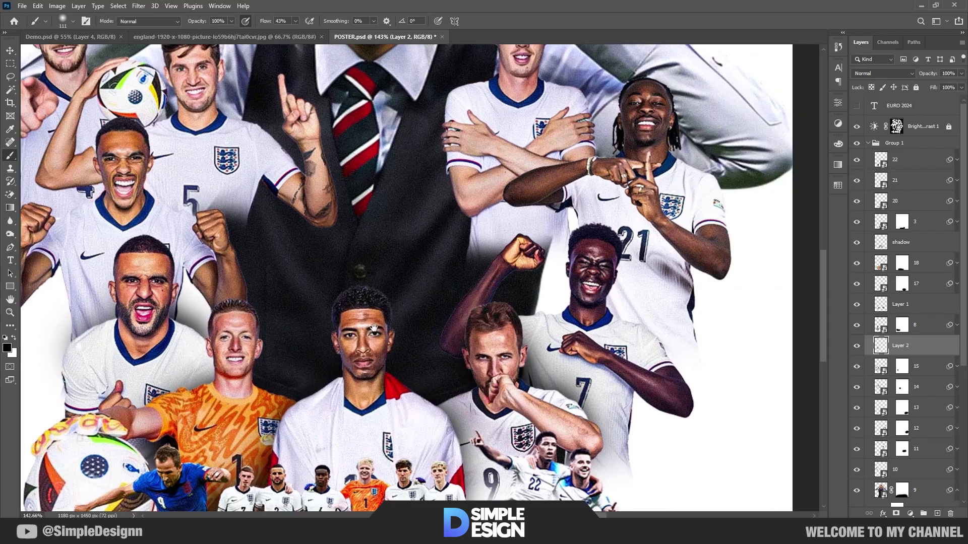
key("v")
left_click(634, 314)
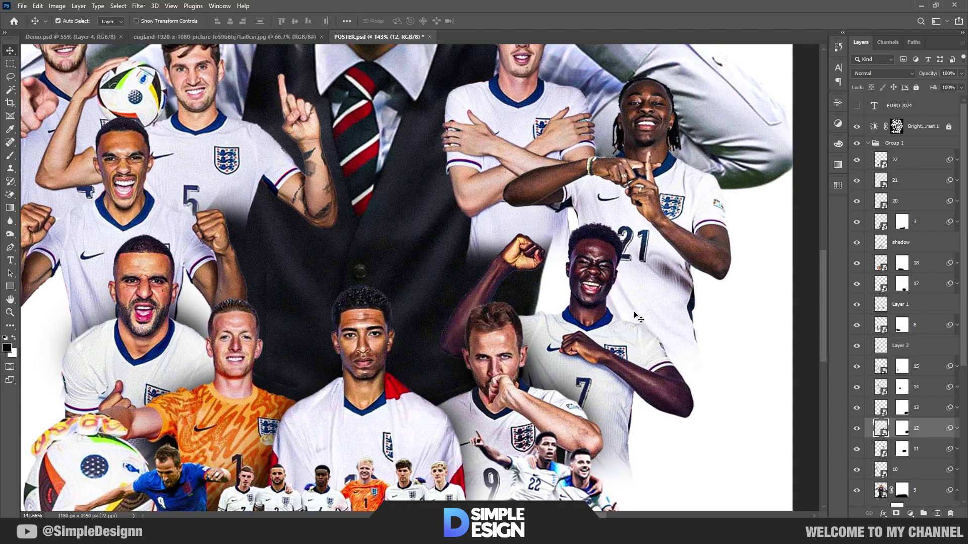
left_click(936, 513)
On a new layer above the next player, shade beside the number 7 player's raised fist
key("b")
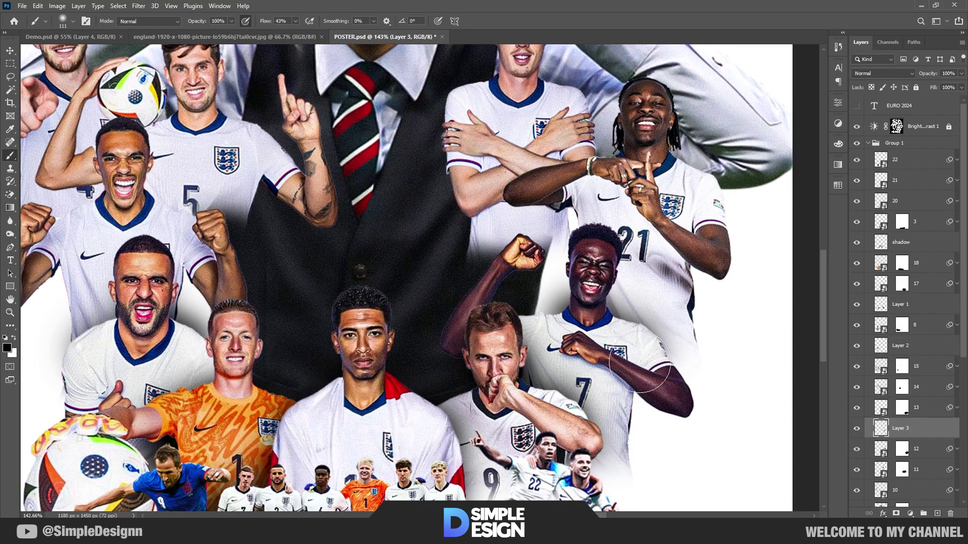
scroll(581, 290, "up", 2)
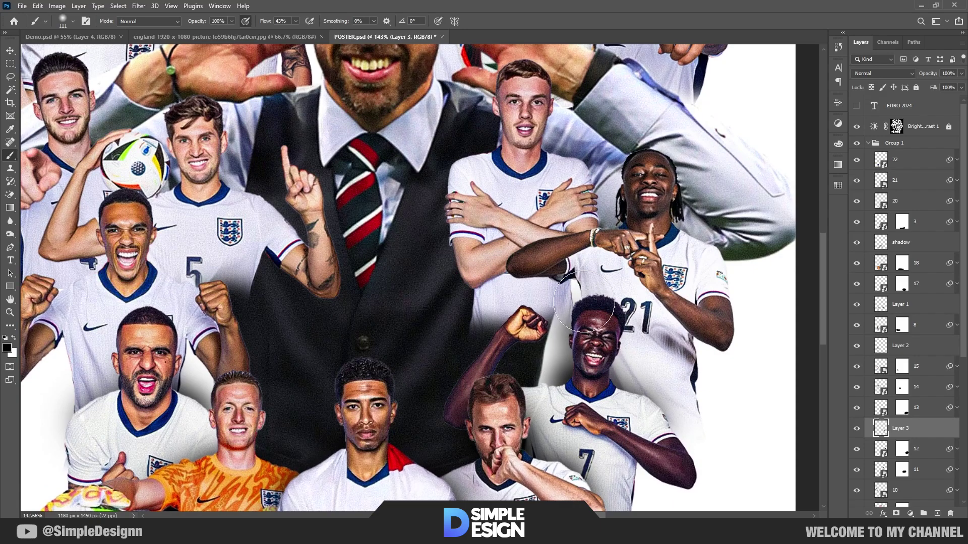
scroll(571, 317, "up", 1)
key("v")
left_click(543, 327)
key("ctrl+shift+alt+n")
key("b")
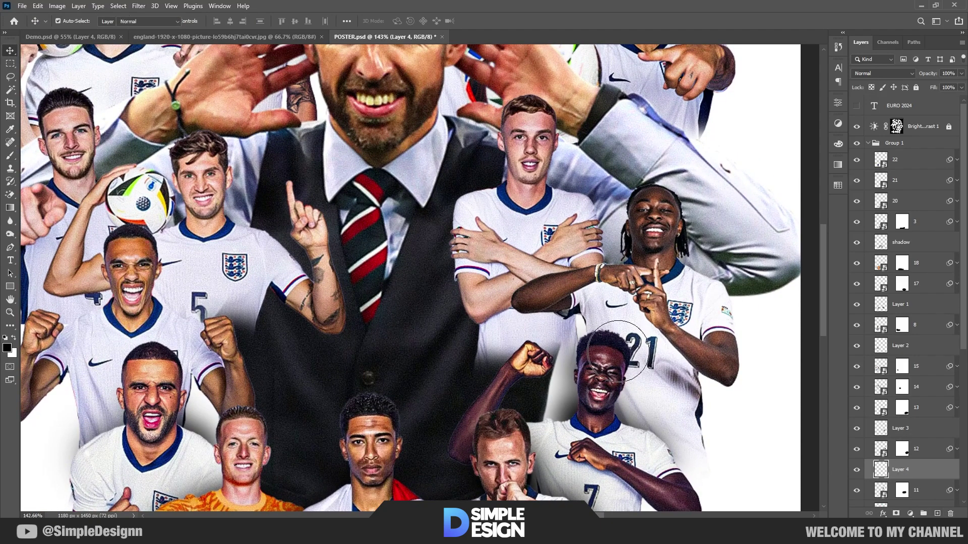
left_click(549, 358)
scroll(549, 353, "left", 3)
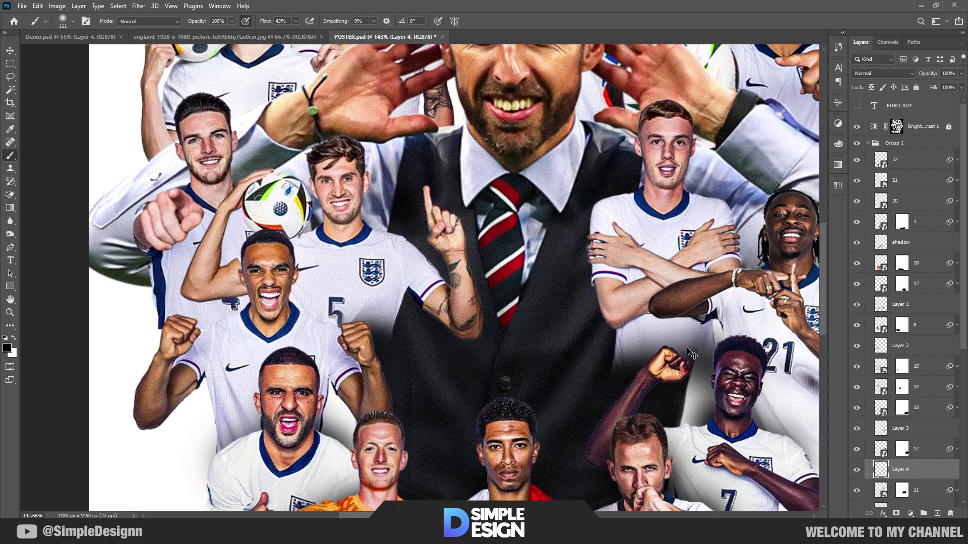
Add a new layer above another player and paint a soft shadow near the shouting player
key("v")
left_click(320, 309)
left_click(935, 514)
key("b")
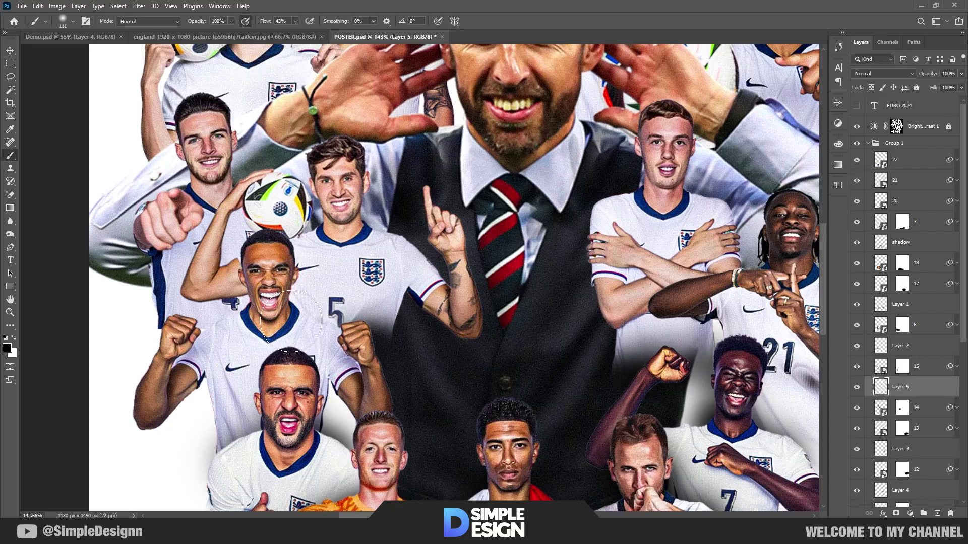
left_click_drag(244, 317, 293, 319)
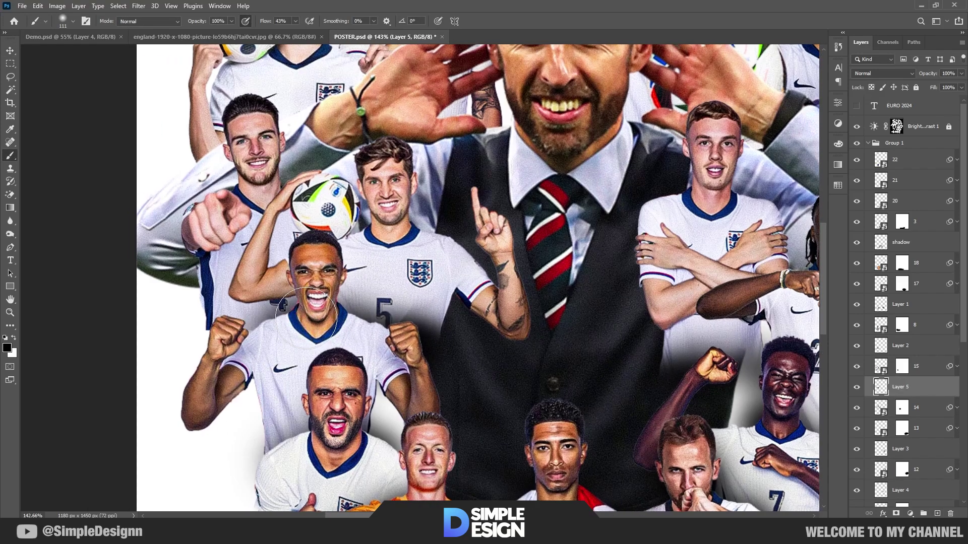
Add a layer mask to the shouting player's layer 10 and swap the paint colours
key("v")
left_click(416, 302)
left_click(896, 514)
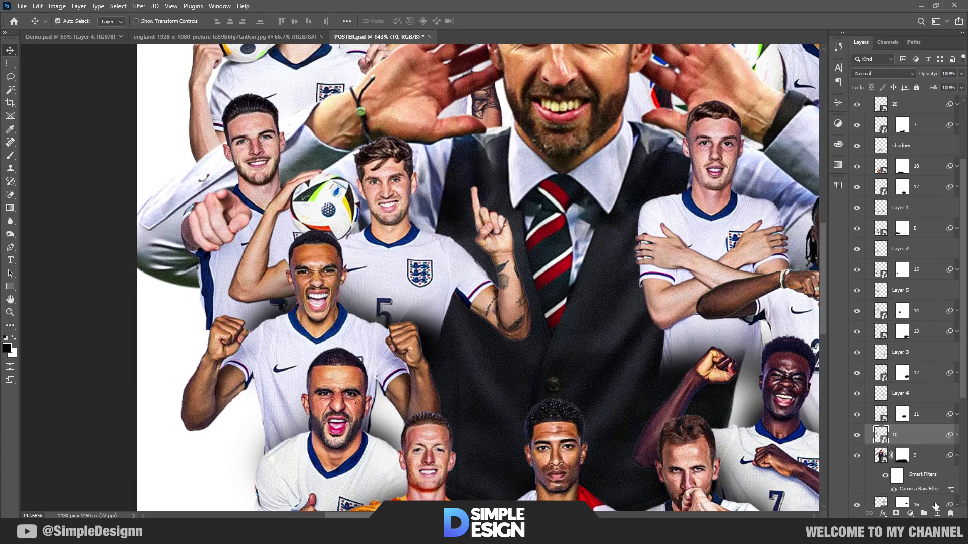
key("b")
key("x")
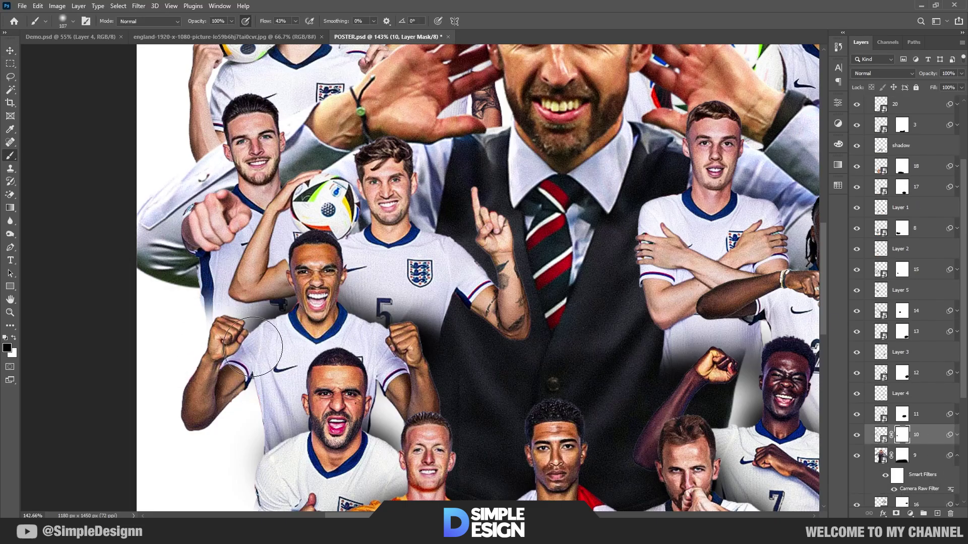
Return to the Layer 5 shadow layer, then add a new shading layer above layer 10
key("v")
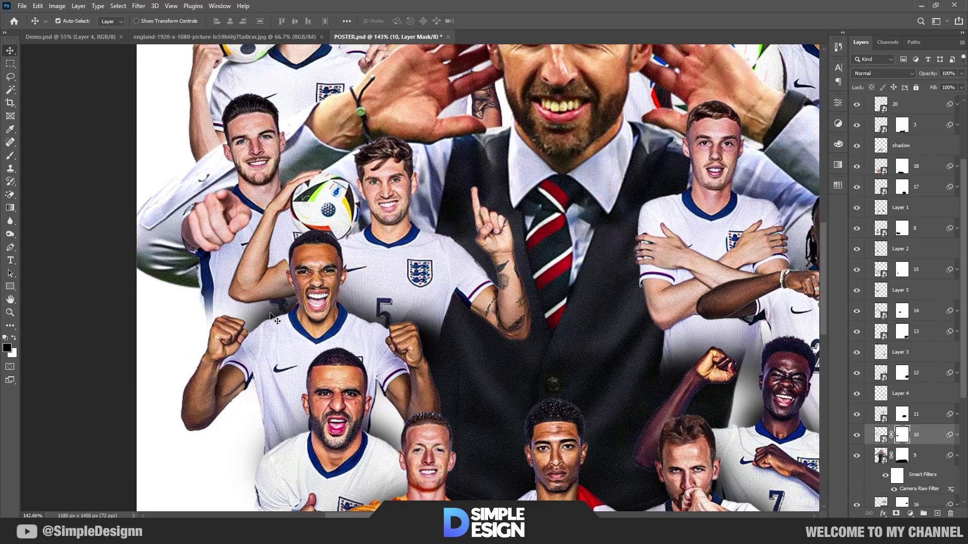
left_click(900, 291)
key("b")
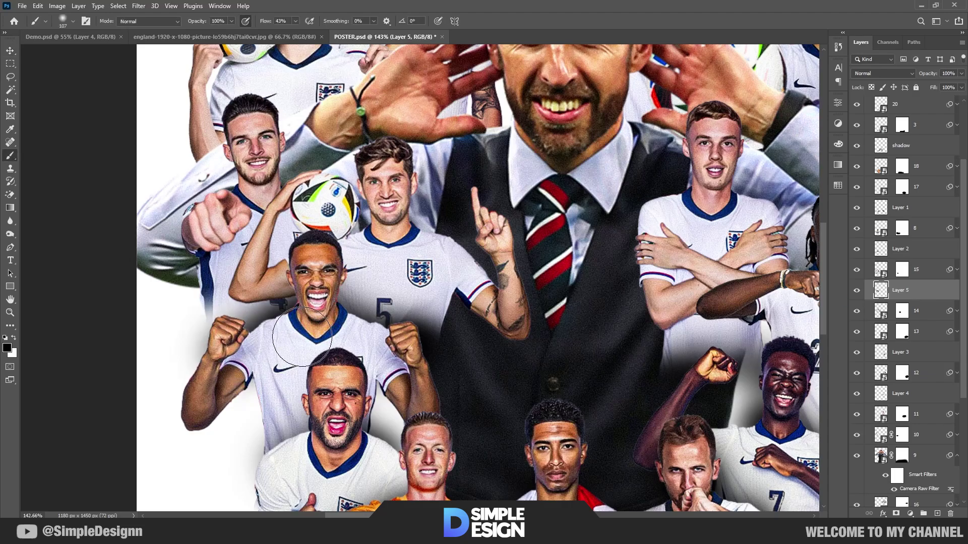
scroll(324, 53, "up", 5)
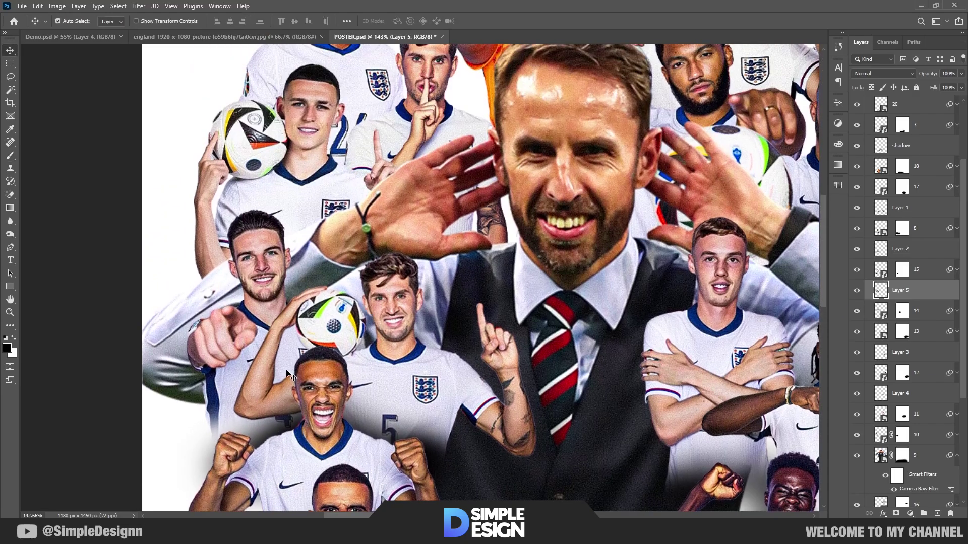
key("v")
left_click(348, 348)
key("ctrl+shift+alt+n")
key("b")
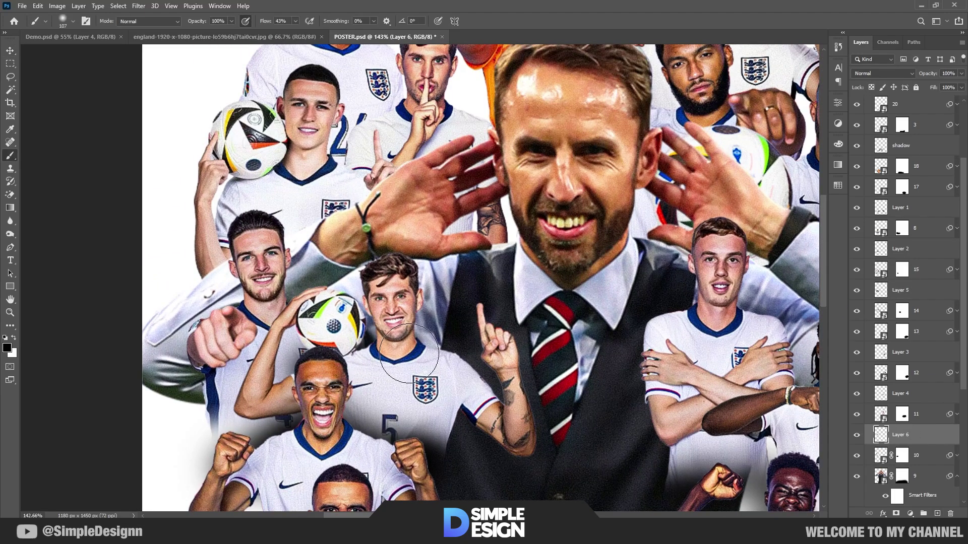
Create two more shading layers, the second placed above layer 9
scroll(333, 378, "up", 3)
key("v")
left_click(275, 318)
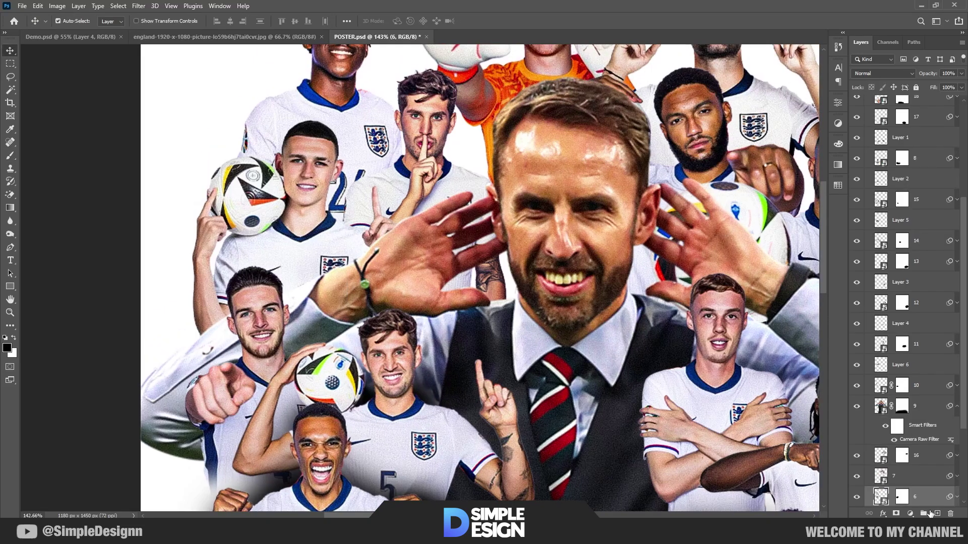
key("ctrl+shift+alt+n")
key("b")
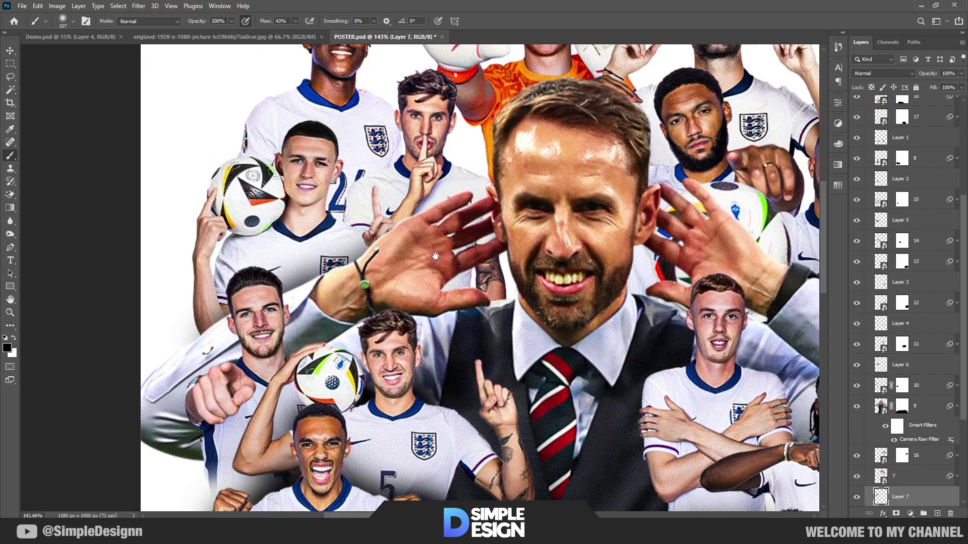
scroll(368, 242, "up", 3)
scroll(368, 242, "right", 3)
scroll(434, 342, "right", 5)
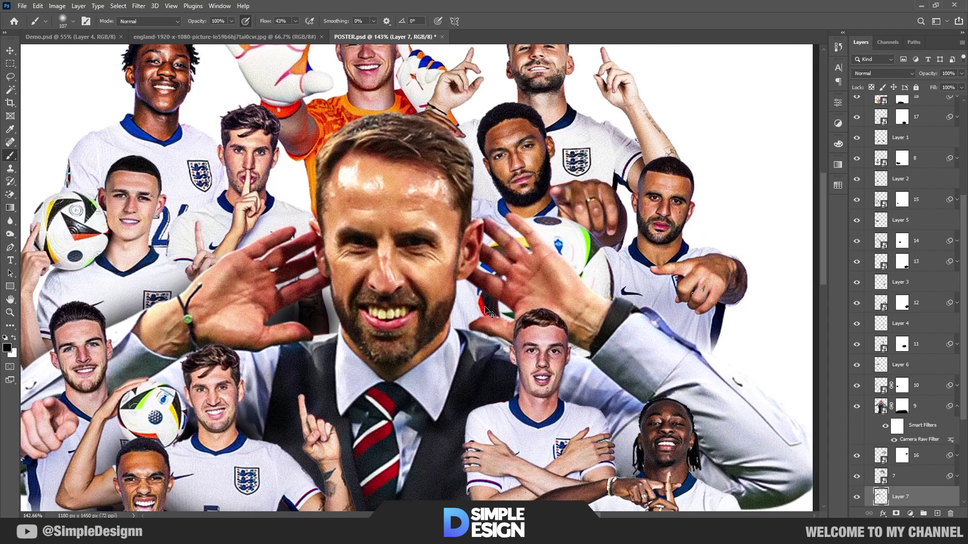
left_click(550, 300, "ctrl")
key("ctrl+shift+alt+n")
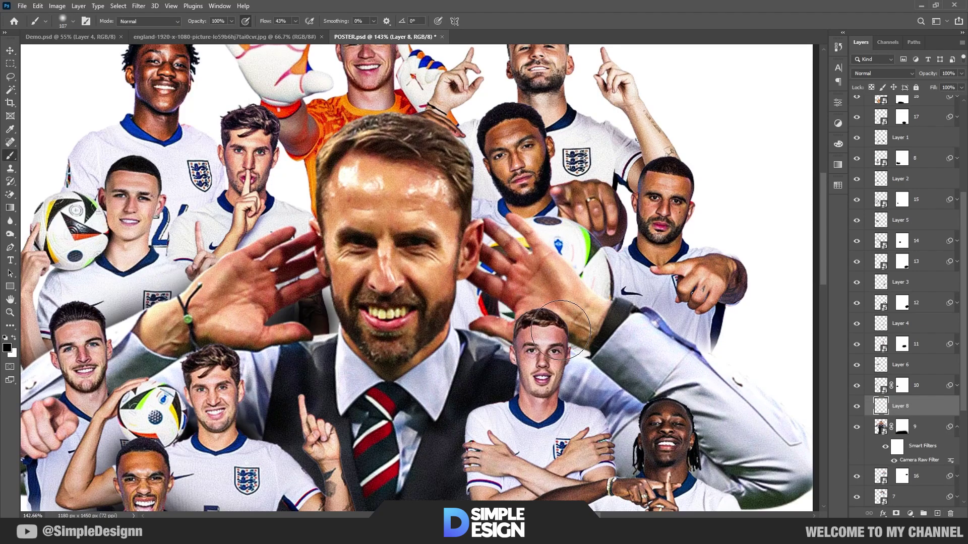
Move Layer 8 between layers 16 and 7 and paint dark shading near the manager's right hand
key("v")
left_click(917, 497)
left_click_drag(917, 411, 902, 487)
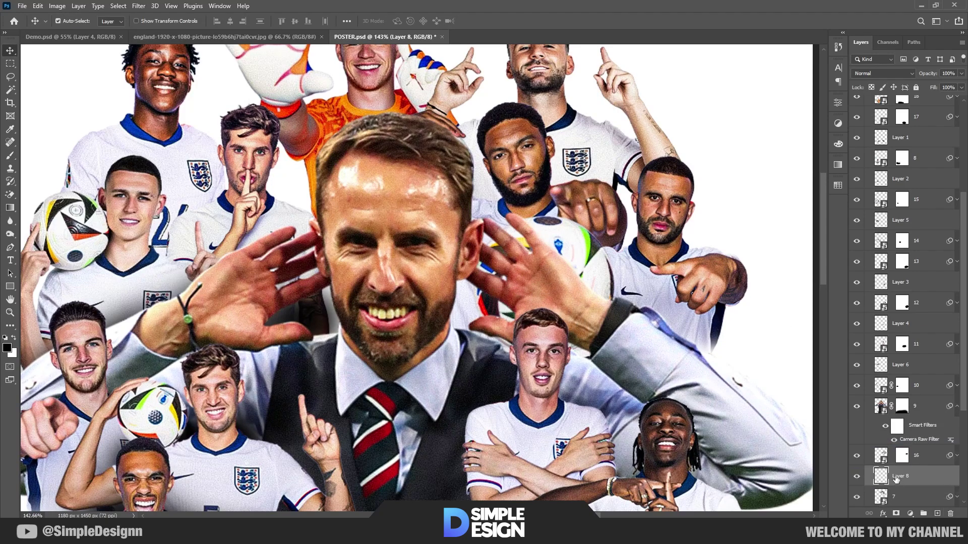
key("b")
left_click_drag(469, 327, 528, 296)
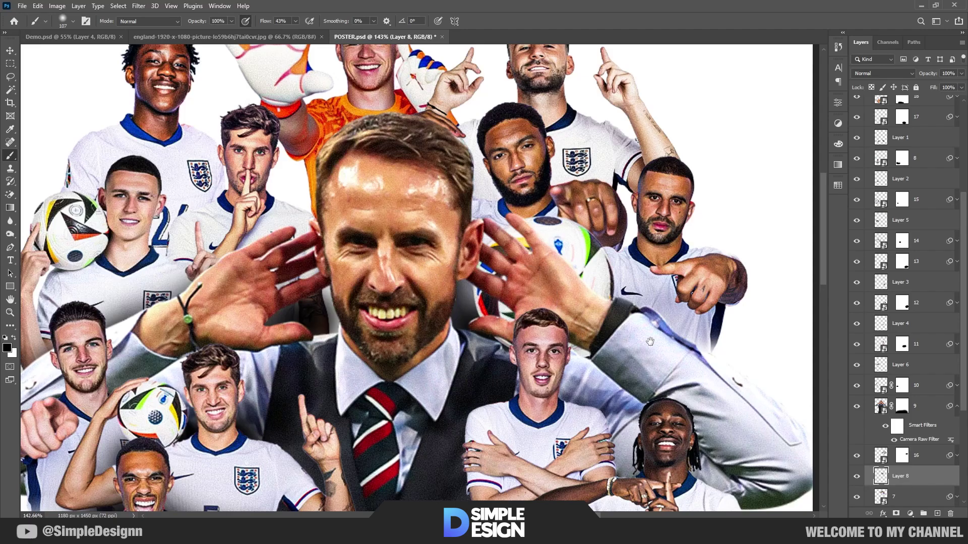
Add shading layers, painting beside the raised hand and above cutout layer 2
left_click_drag(650, 342, 551, 316)
key("ctrl+shift+alt+n")
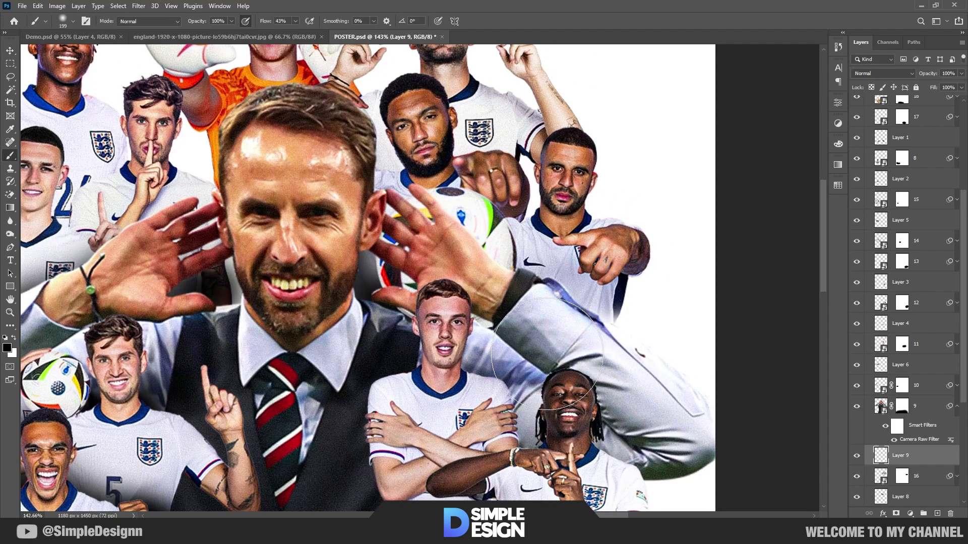
mouse_move(547, 352)
left_mouse_down()
mouse_move(565, 282)
mouse_move(555, 302)
mouse_move(600, 363)
left_mouse_up()
key("v")
left_click(893, 496)
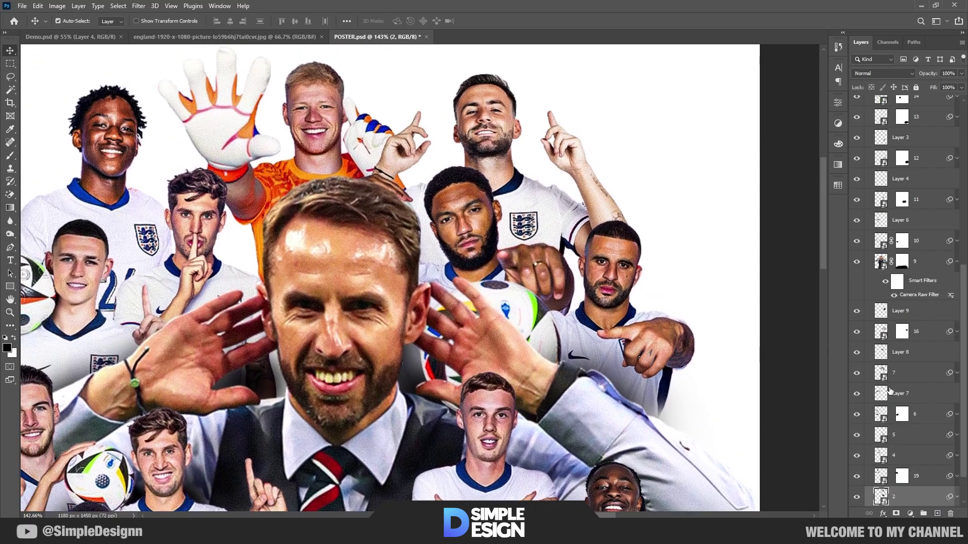
left_click(937, 513)
key("b")
left_click_drag(383, 305, 537, 315)
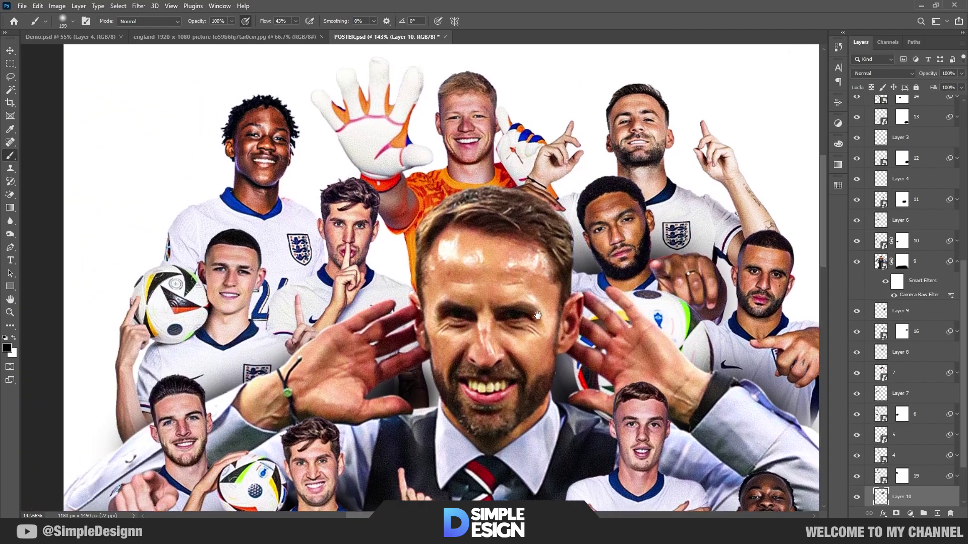
Add shading layers above and below layer 4 and paint soft shadows on them
left_click(899, 455)
key("ctrl+shift+alt+n")
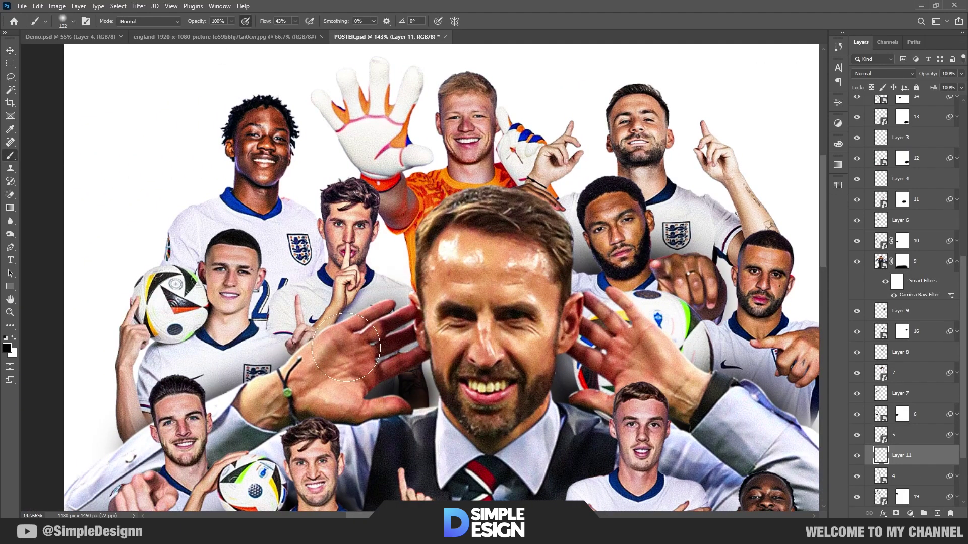
left_click_drag(353, 352, 416, 393)
key("v")
left_click(892, 497)
key("ctrl+shift+alt+n")
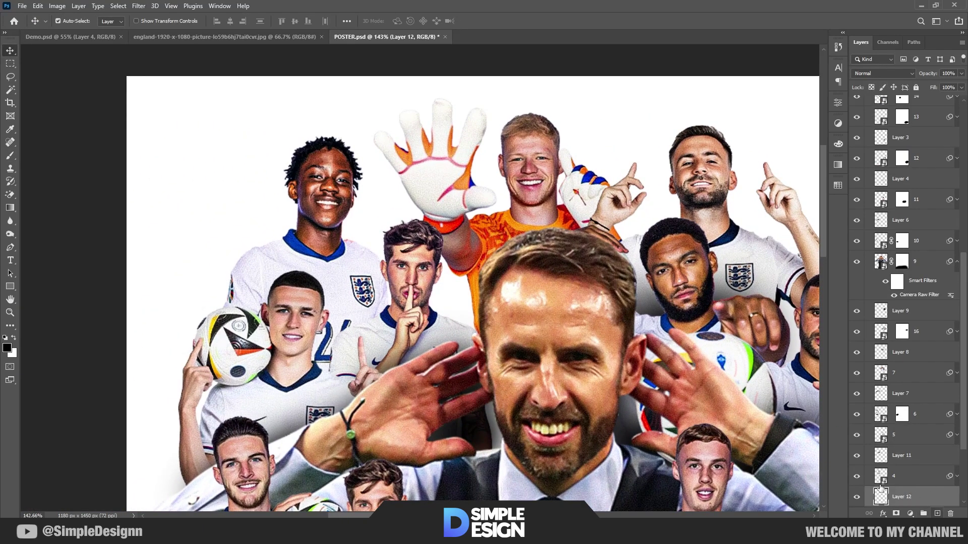
key("b")
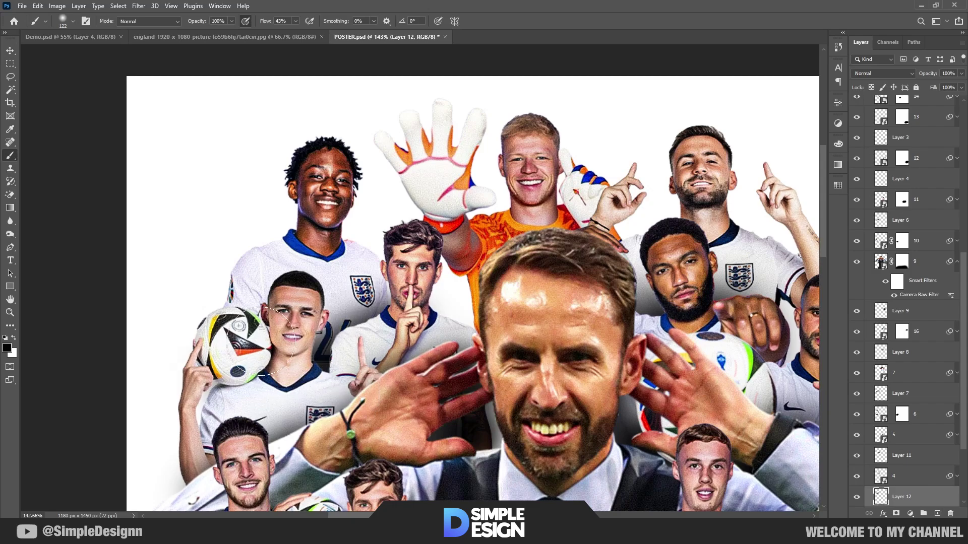
left_click_drag(303, 303, 202, 323)
Add a new shading layer at the bottom above layer 1 and inspect the lower poster
key("v")
scroll(907, 353, "down", 4)
left_click(958, 496)
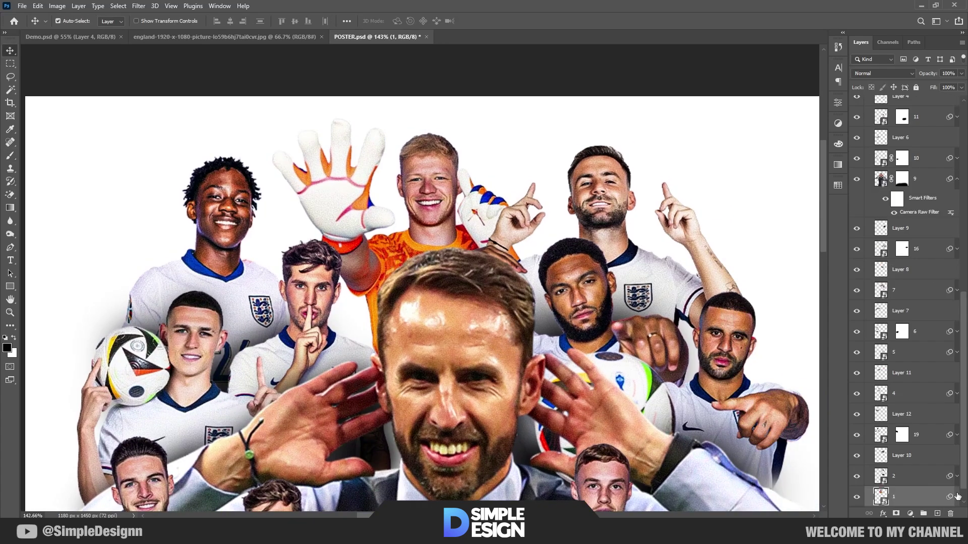
key("ctrl+shift+alt+n")
key("b")
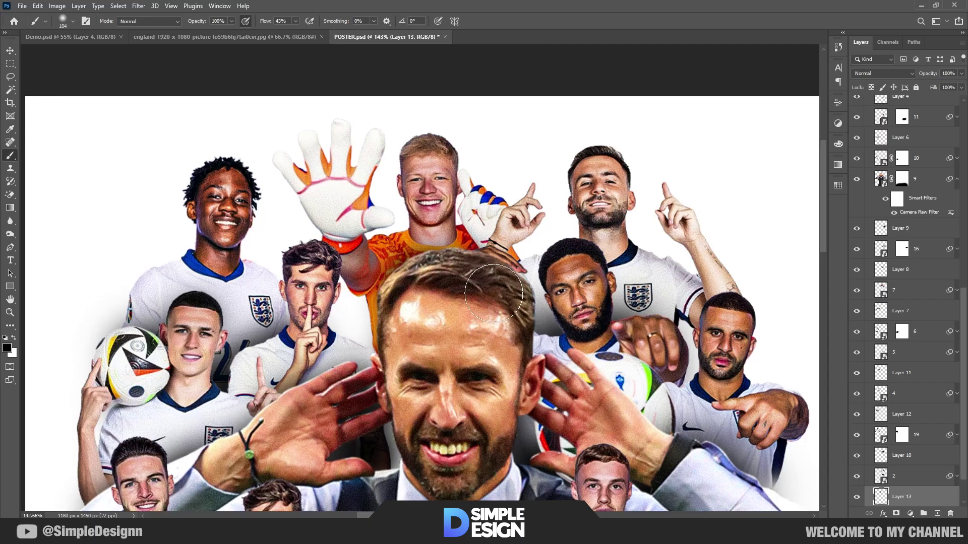
left_click_drag(603, 335, 629, 304)
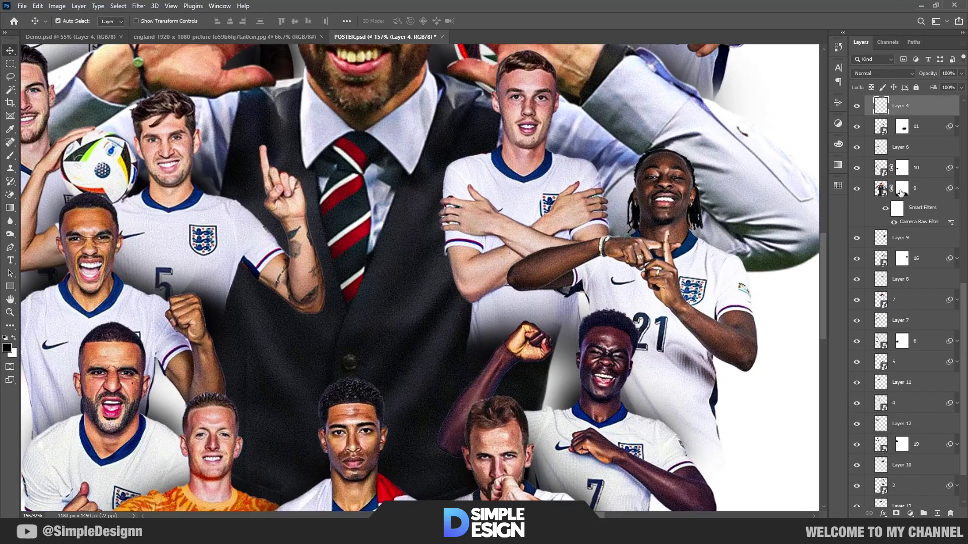
scroll(900, 192, "up", 2)
key("b")
scroll(629, 337, "down", 3)
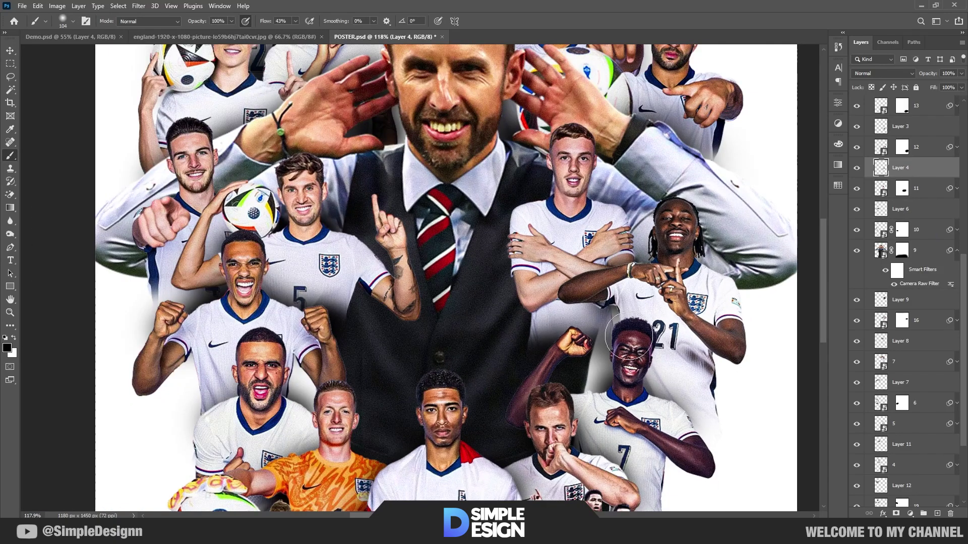
scroll(448, 330, "down", 5)
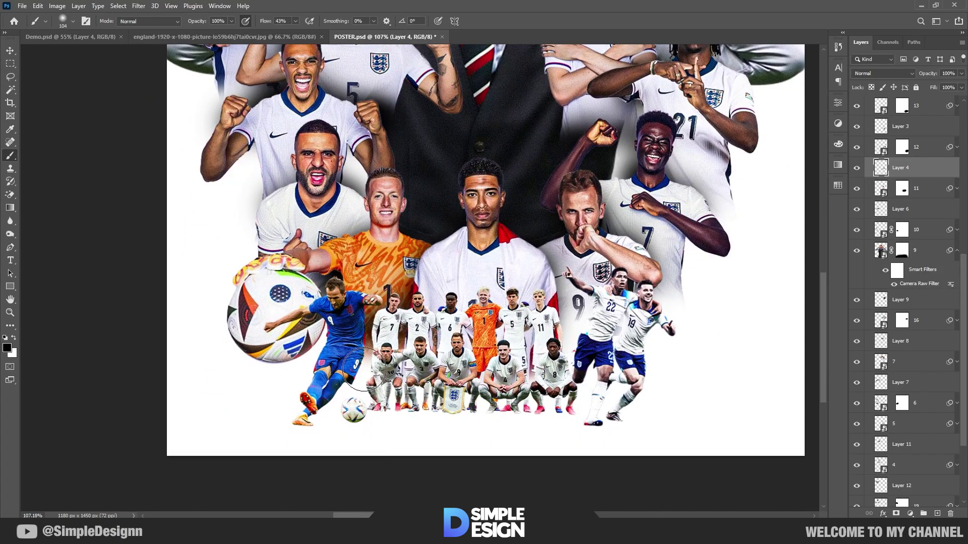
Add a new layer at the top of Group 1
key("v")
scroll(907, 202, "up", 3)
scroll(917, 181, "up", 3)
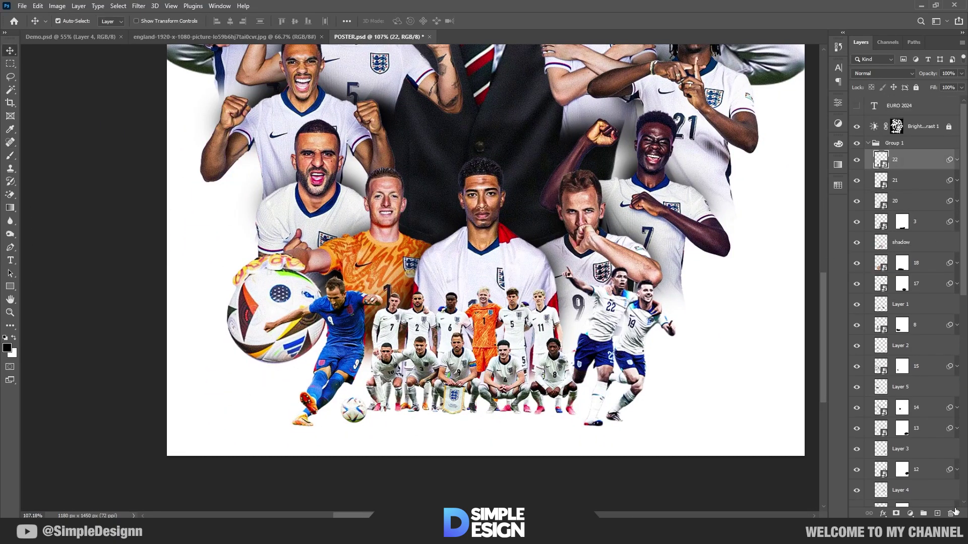
left_click(926, 164)
Adjust the brush presets and reduce the brush to about 67 px
scroll(272, 433, "up", 3)
key("b")
scroll(282, 423, "up", 3)
right_click(392, 289)
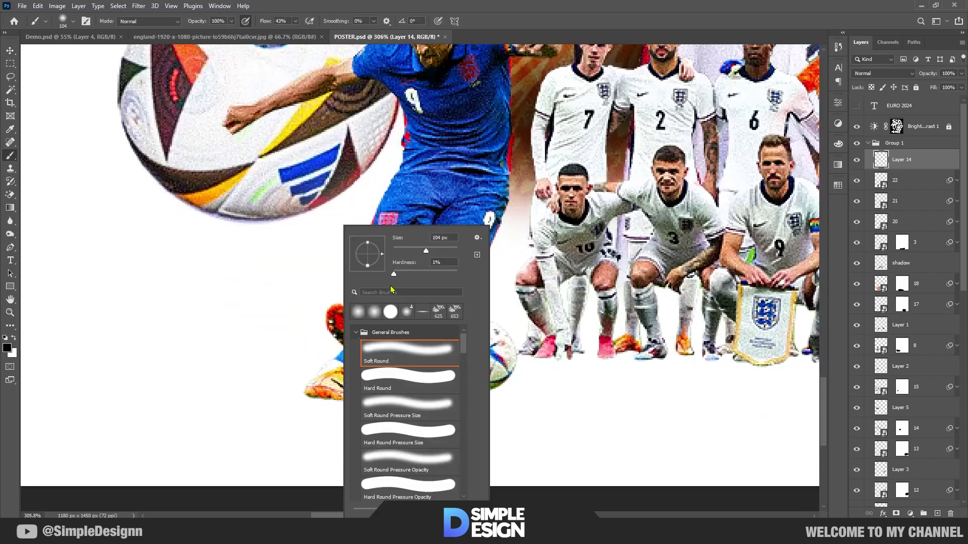
key("Escape")
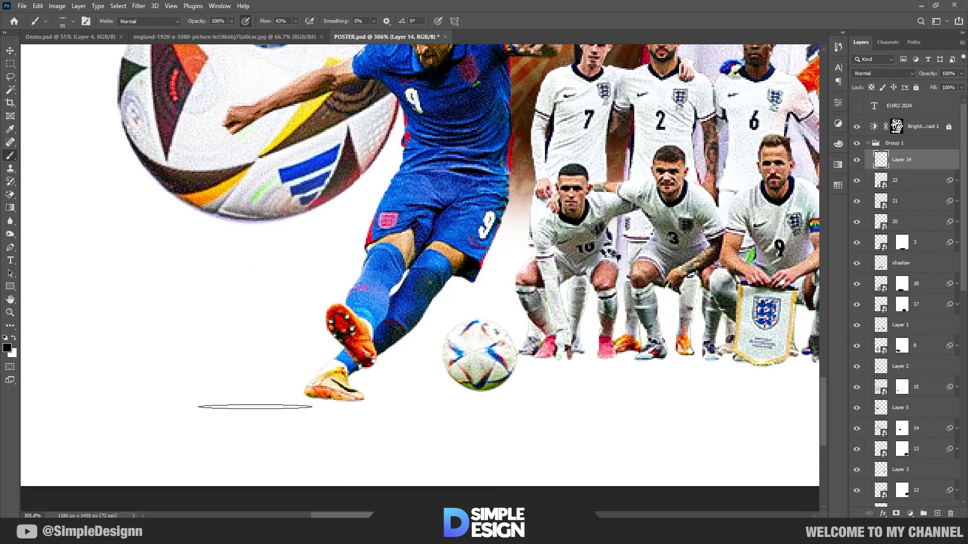
scroll(292, 367, "up", 2)
key("shift+0")
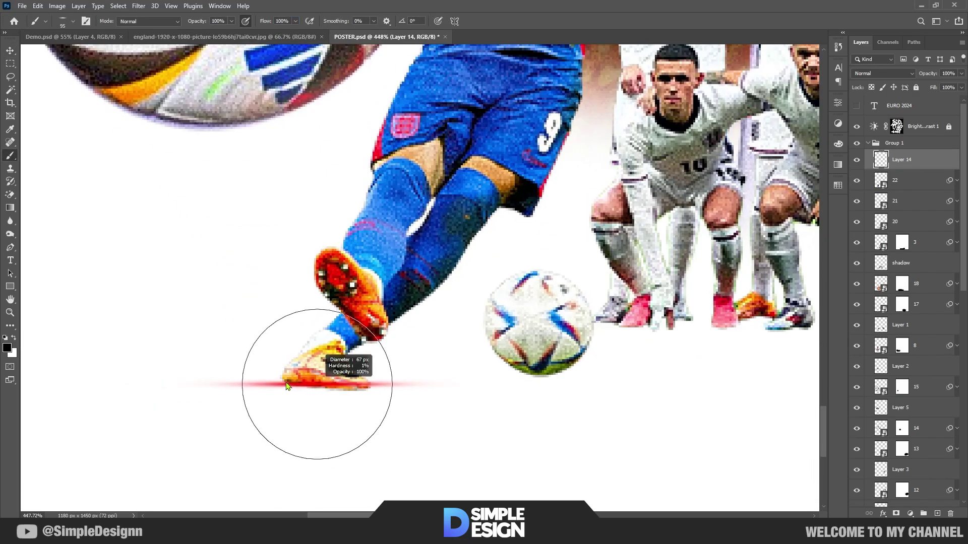
left_click_drag(908, 160, 915, 232)
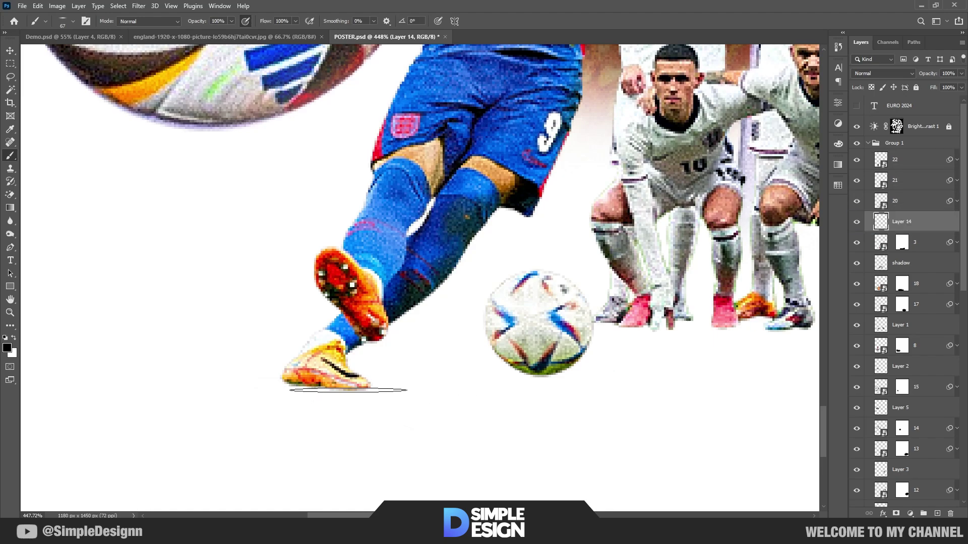
right_click(389, 323)
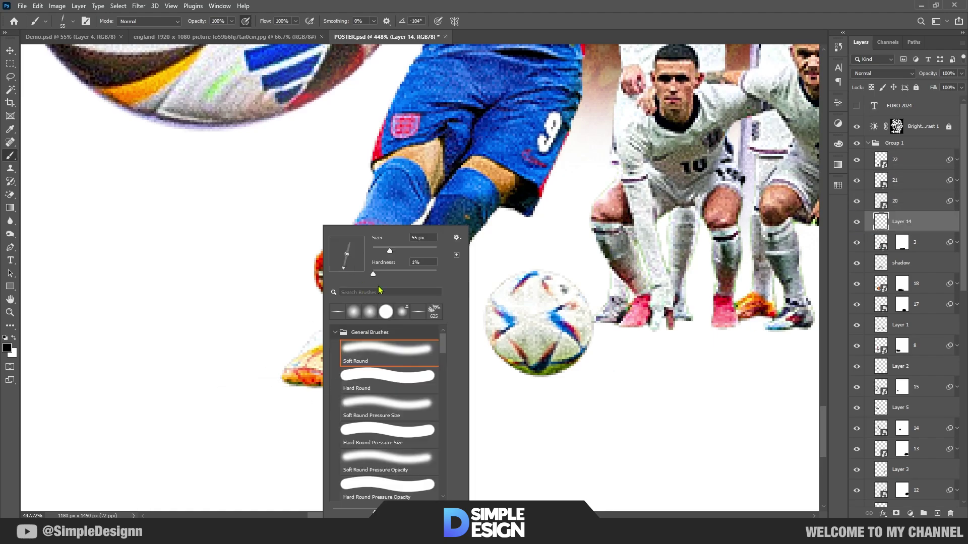
key("Escape")
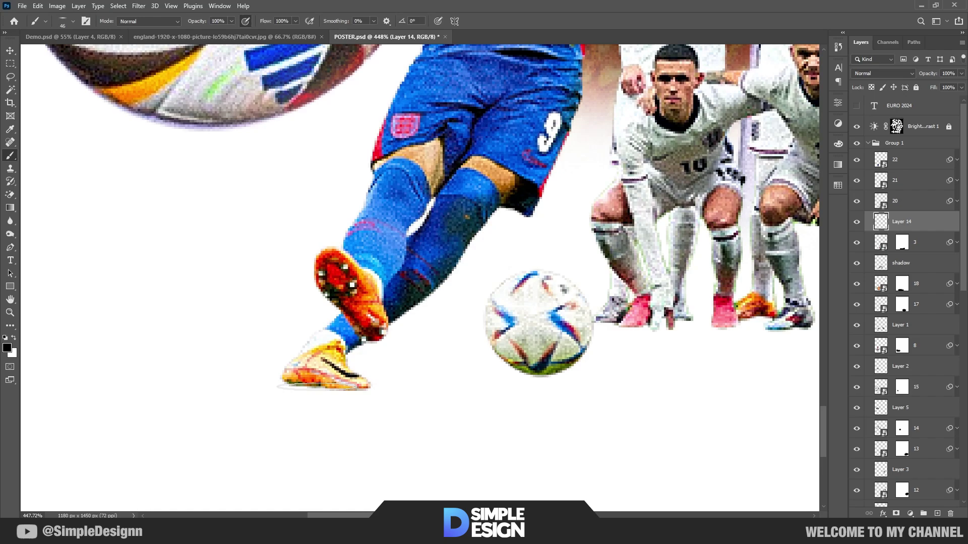
Paint soft shadows under the yellow boot and the pink and orange boots
left_click_drag(267, 389, 347, 391)
key("bracketleft")
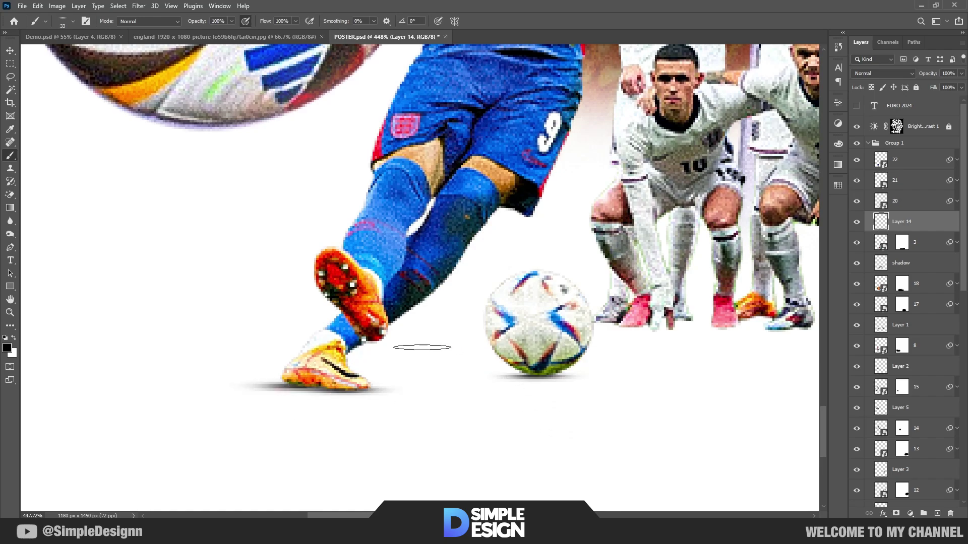
scroll(491, 328, "right", 3)
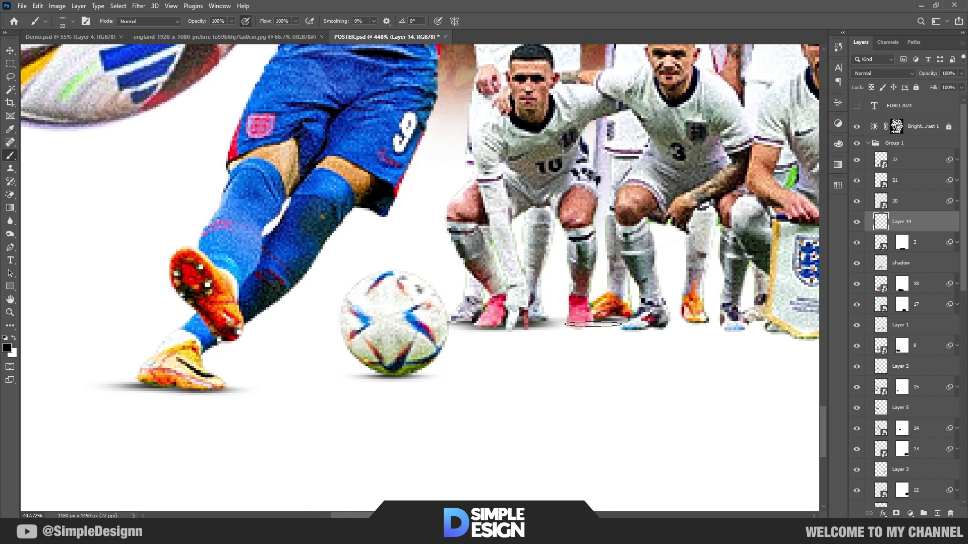
left_click_drag(592, 325, 638, 334)
With a smaller brush, paint a soft shadow under the running player's boot
scroll(687, 315, "right", 3)
key("bracketleft")
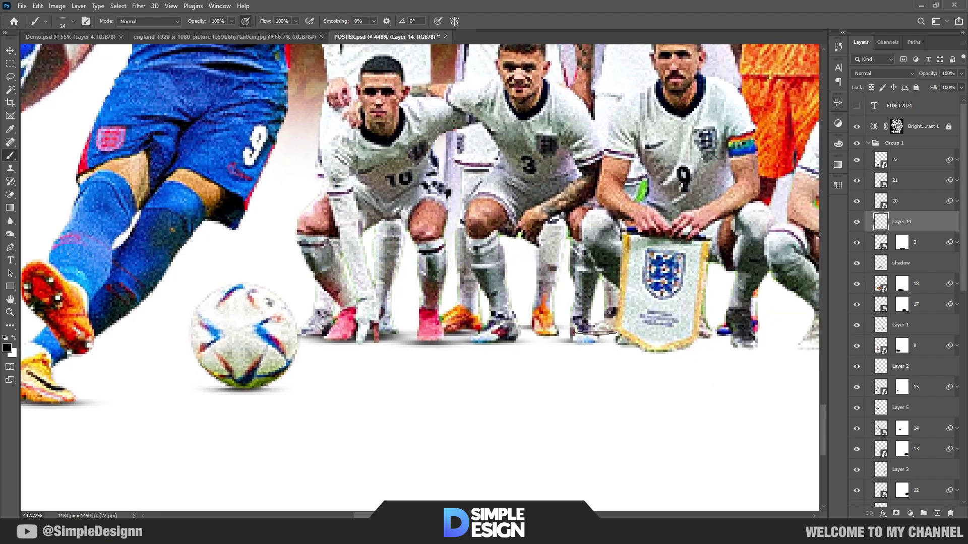
scroll(672, 333, "right", 3)
scroll(639, 353, "right", 2)
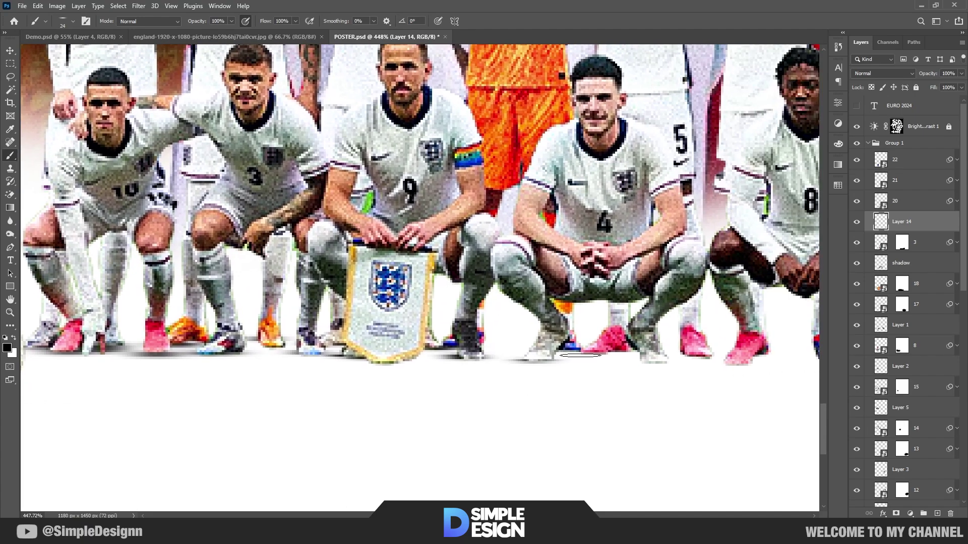
scroll(691, 357, "right", 3)
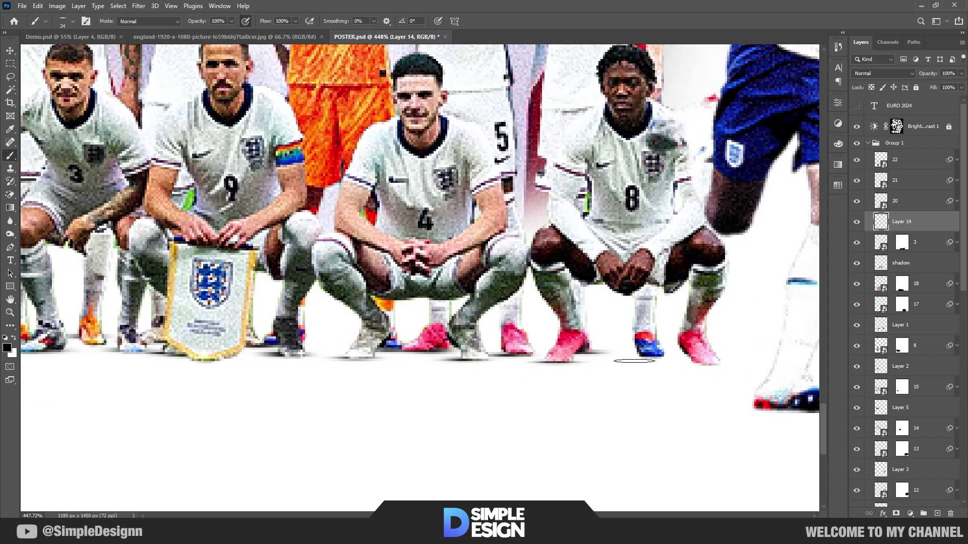
scroll(698, 367, "right", 3)
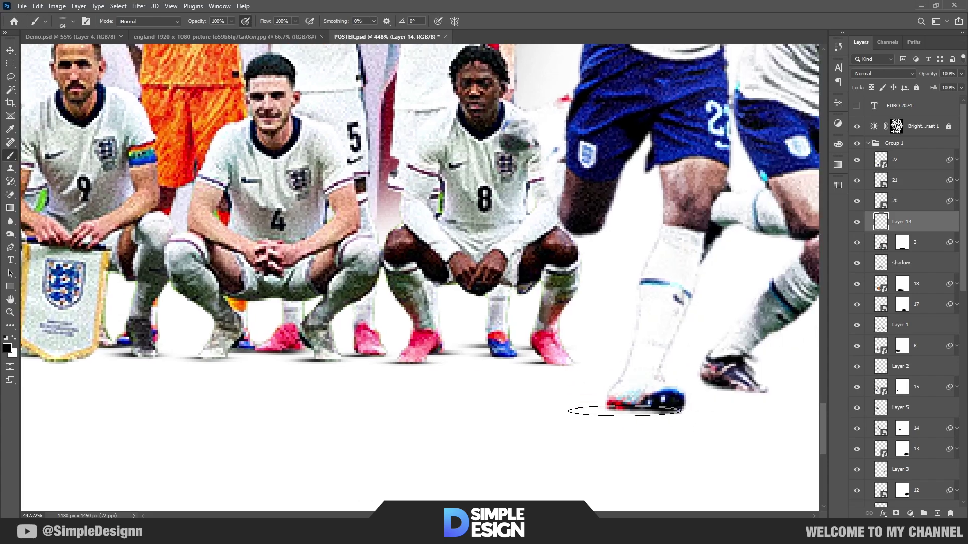
mouse_move(541, 409)
left_mouse_down()
mouse_move(709, 411)
mouse_move(736, 390)
left_mouse_up()
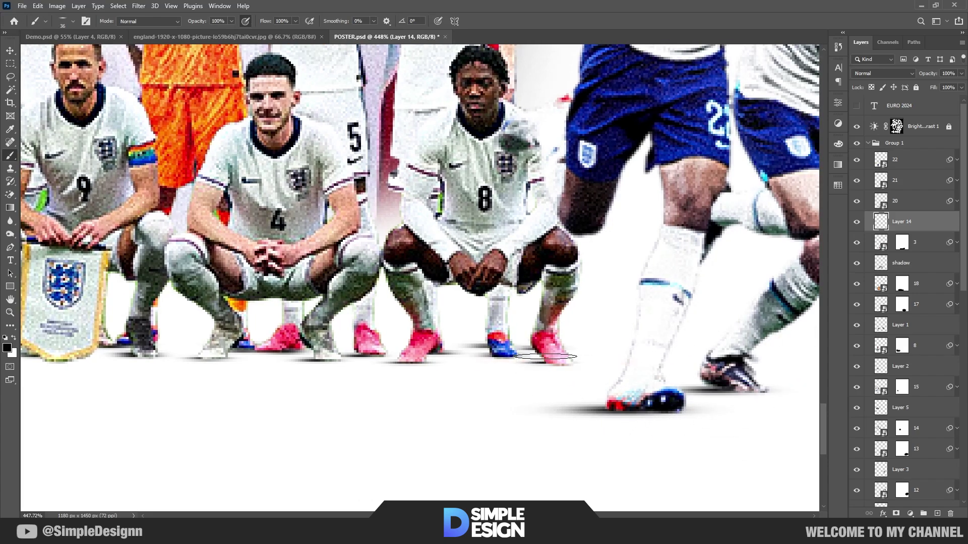
scroll(546, 356, "down", 5)
scroll(509, 403, "up", 3)
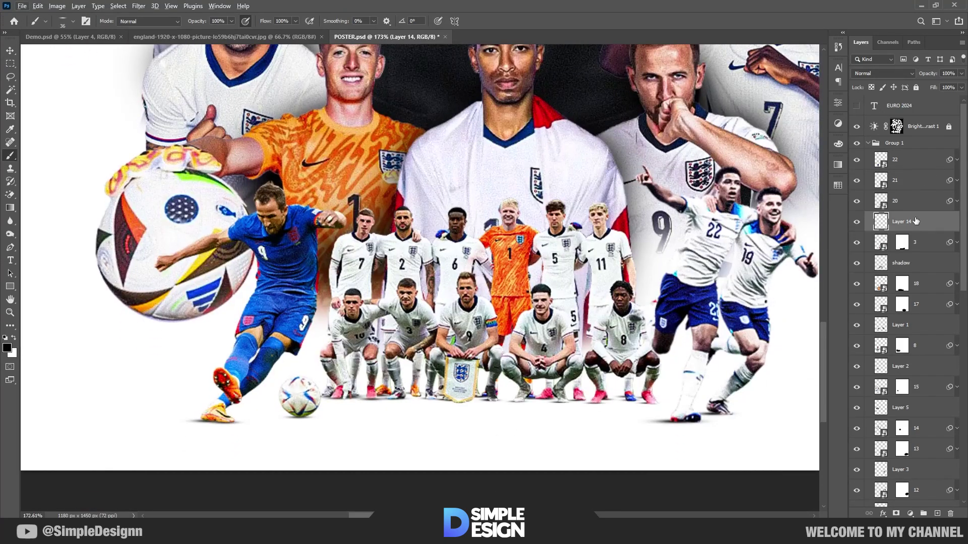
On new Layer 15, paint a wide faint shadow beneath the squatting team's feet
left_click(936, 514)
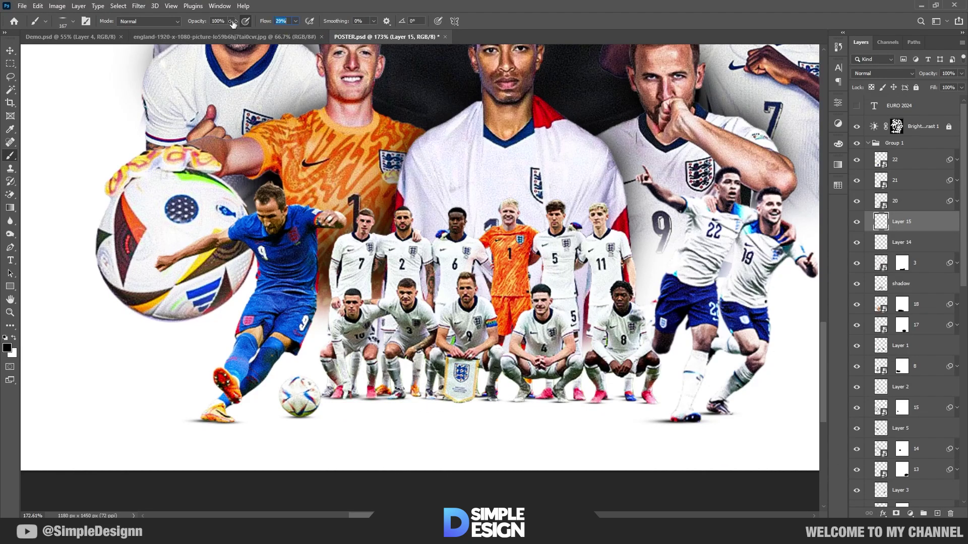
scroll(366, 378, "up", 3)
left_click_drag(671, 451, 438, 417)
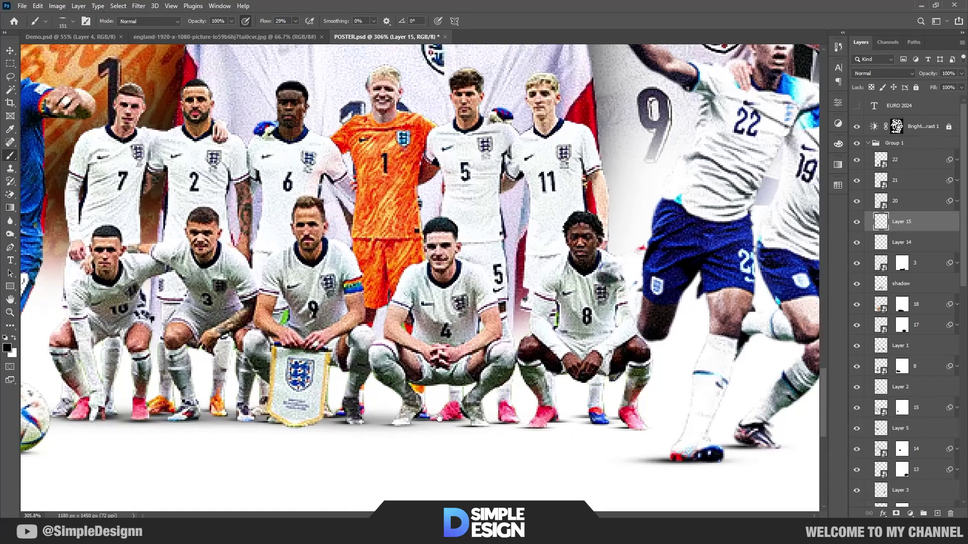
key("bracketleft")
key("bracketleft")
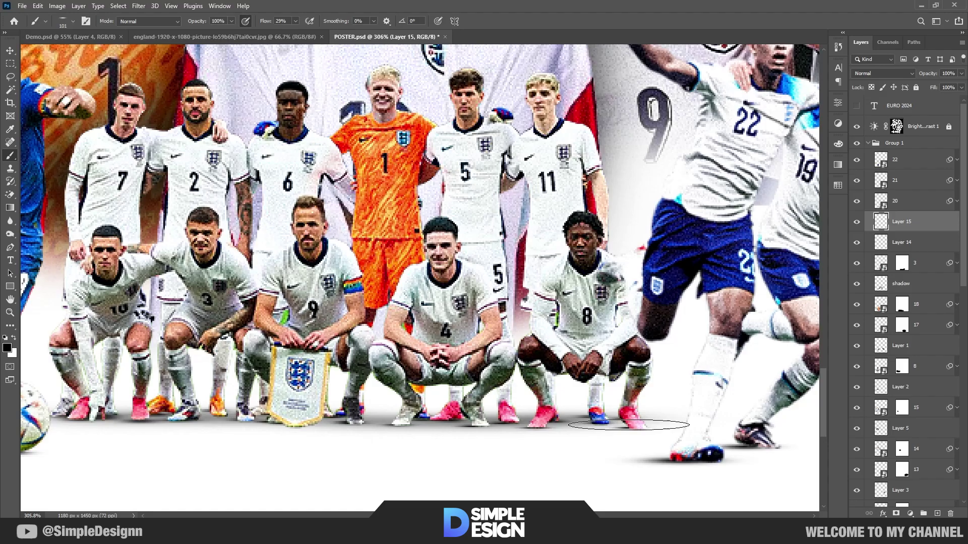
scroll(629, 425, "left", 10)
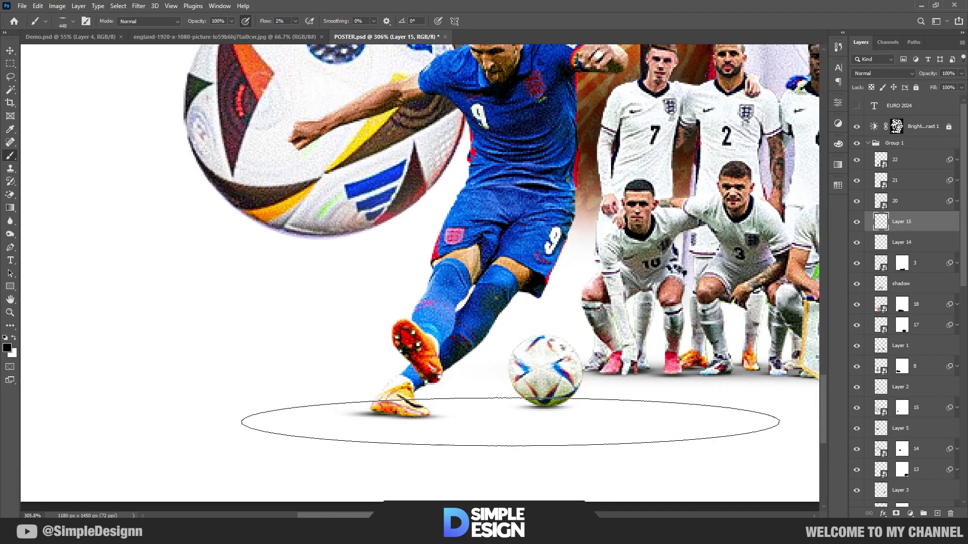
scroll(366, 411, "down", 3)
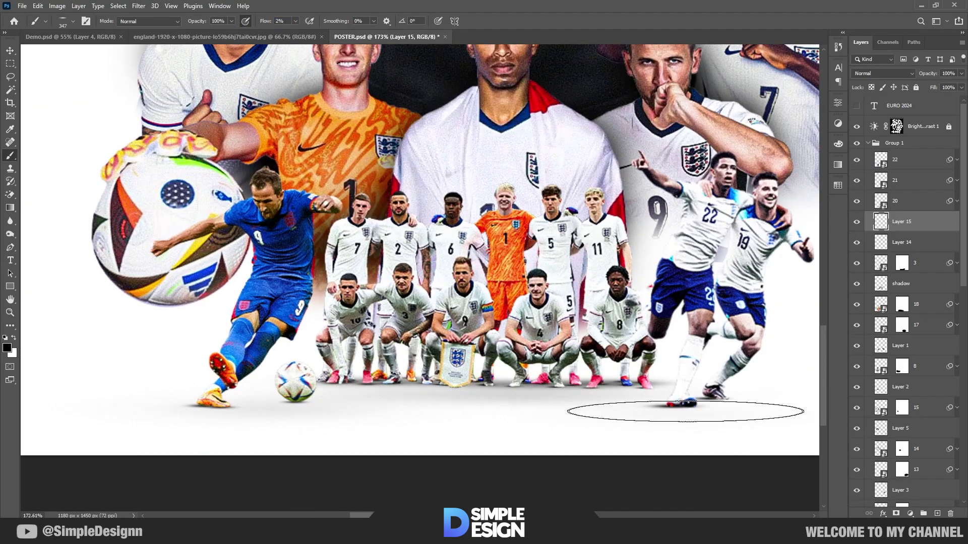
scroll(435, 416, "down", 3)
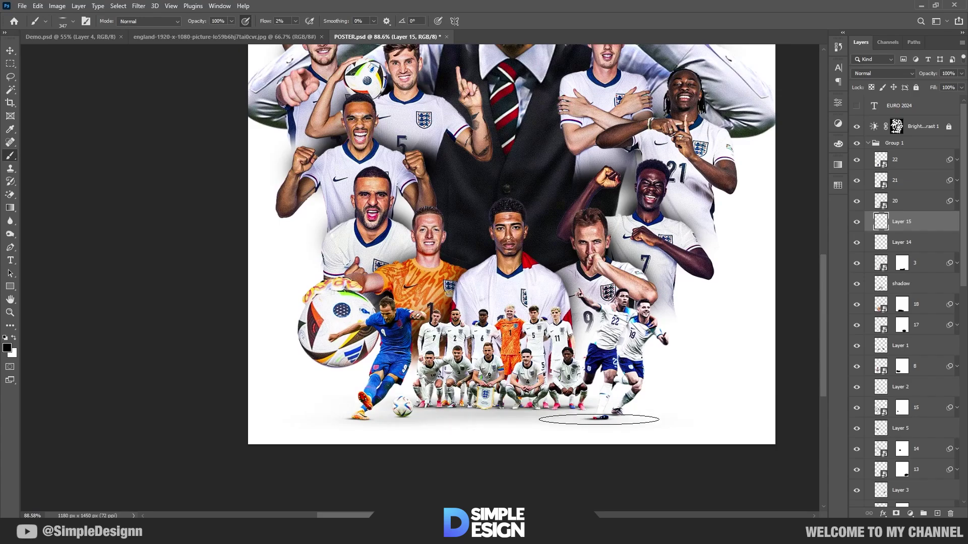
left_click_drag(398, 440, 380, 436)
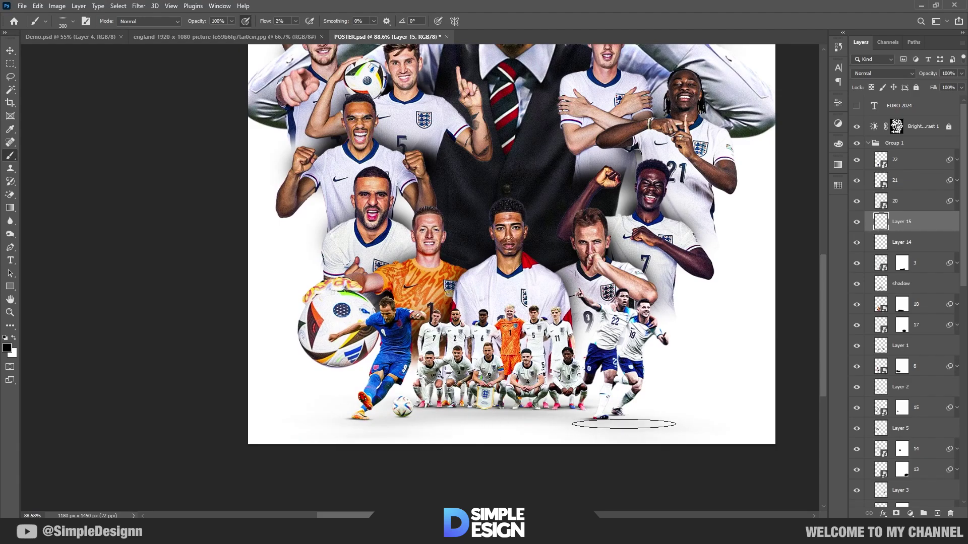
scroll(624, 424, "down", 1)
Collapse Group 1 with the Move tool and give it a Green colour label
key("v")
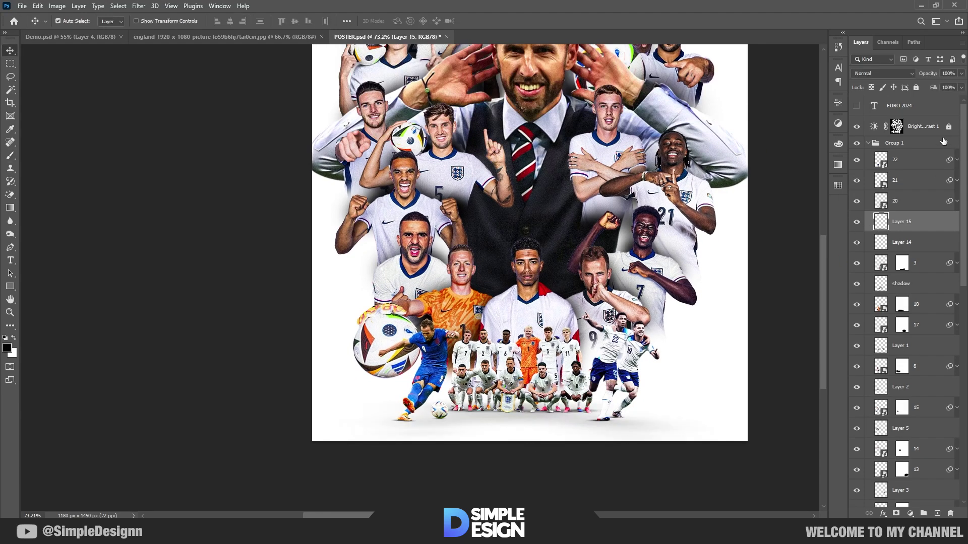
left_click(893, 143)
left_click(868, 144)
right_click(896, 149)
left_click(817, 490)
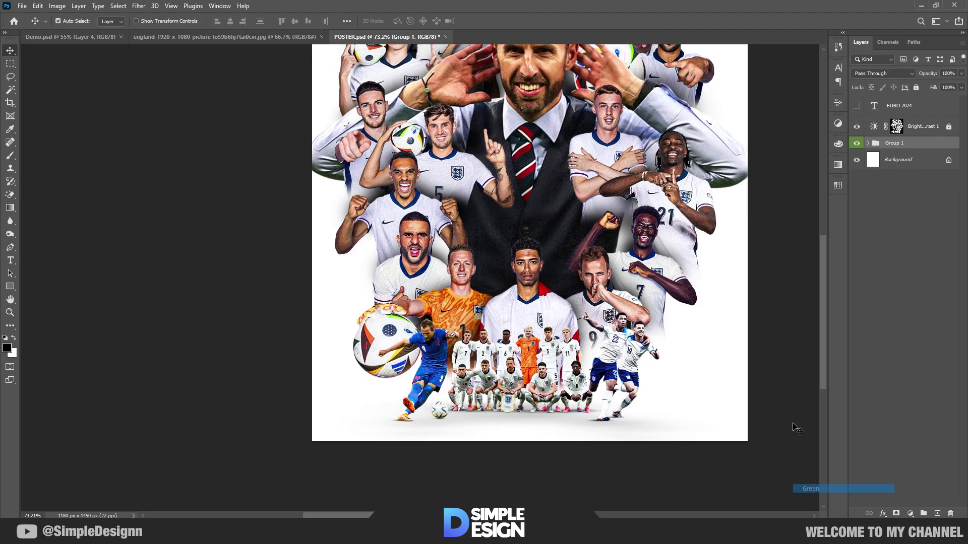
scroll(348, 262, "down", 1)
scroll(348, 262, "up", 1)
Toggle the EURO 2024 title layer visible, then hide it again
left_click(857, 106)
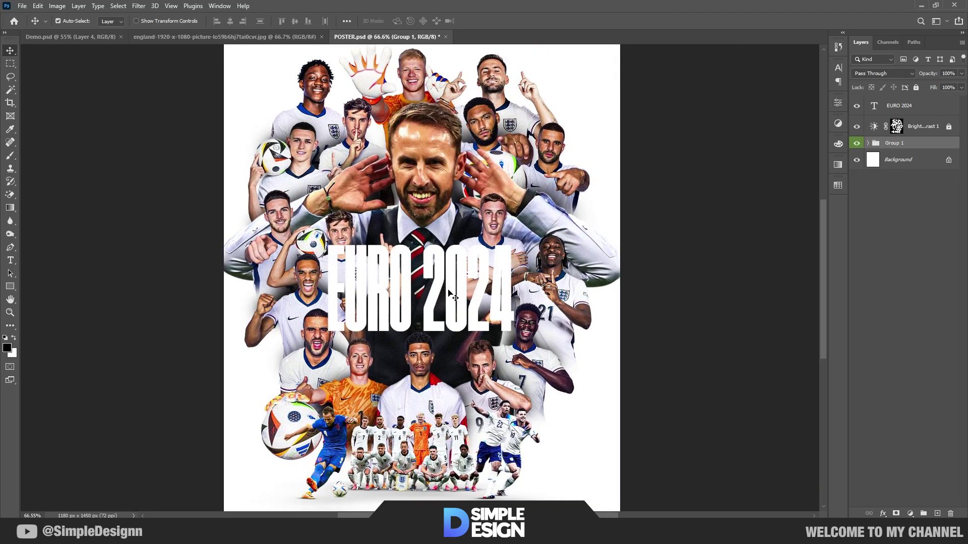
left_click(857, 107)
scroll(625, 291, "up", 2)
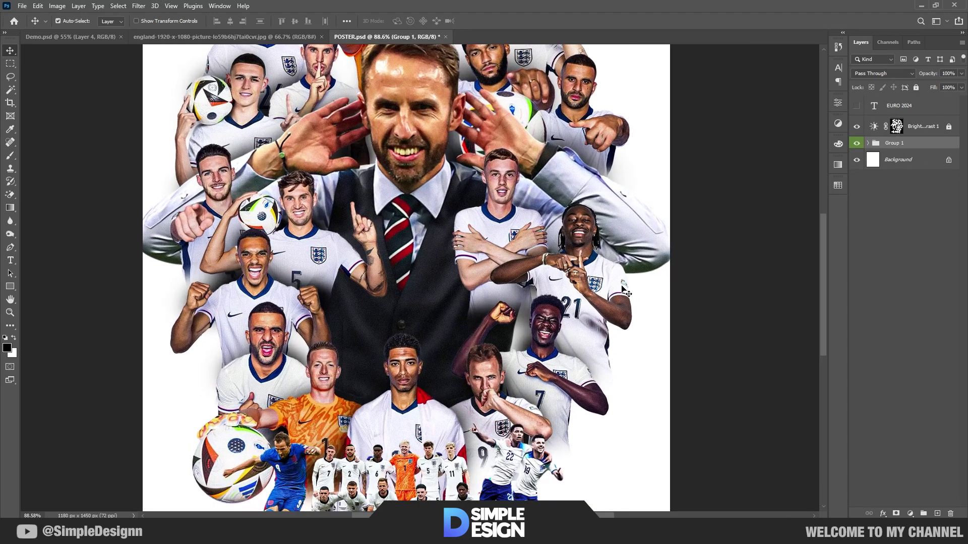
Add an Exposure adjustment layer at -1.44 and invert its mask to black
left_click(910, 514)
left_click(907, 383)
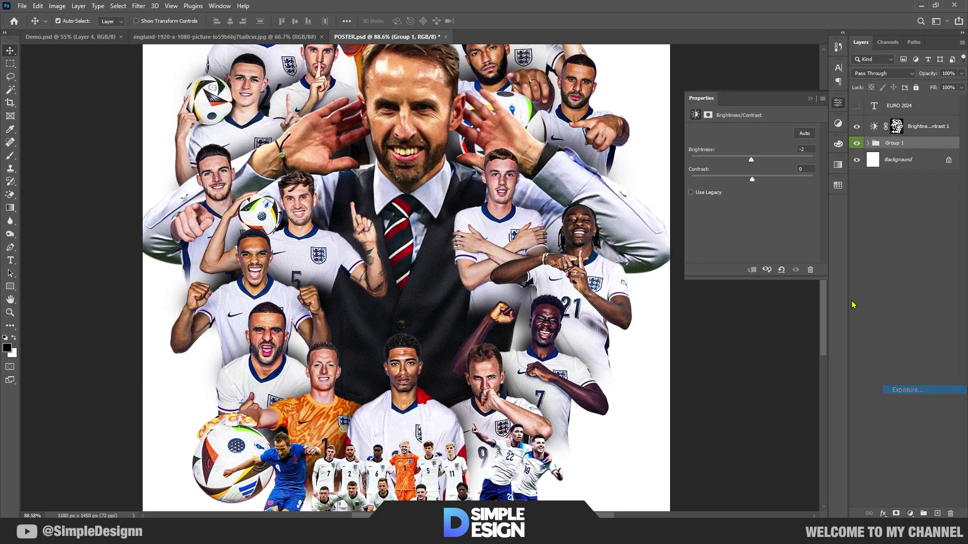
left_click_drag(752, 156, 740, 159)
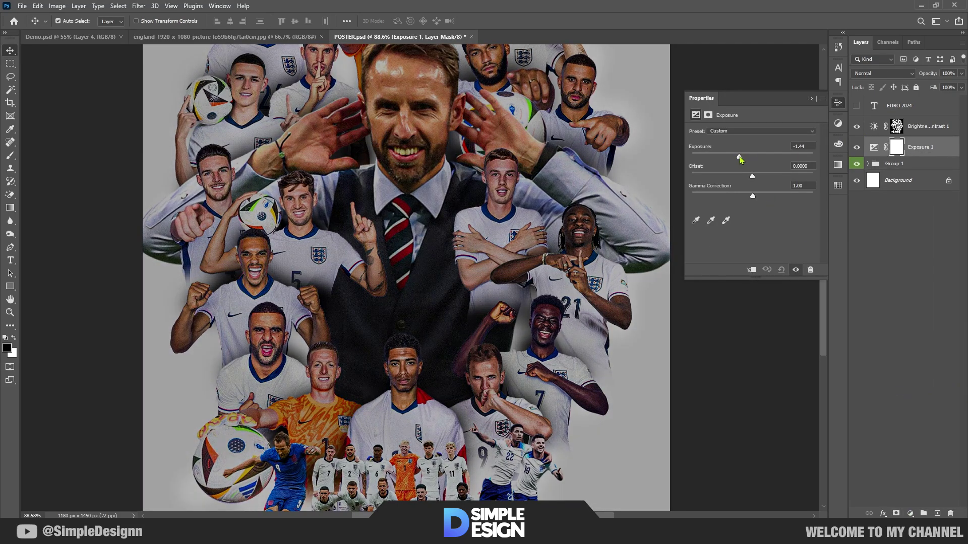
left_click(813, 101)
key("ctrl+i")
Paint the darkening back into the mask with a soft white brush, size 80
key("b")
right_click(302, 226)
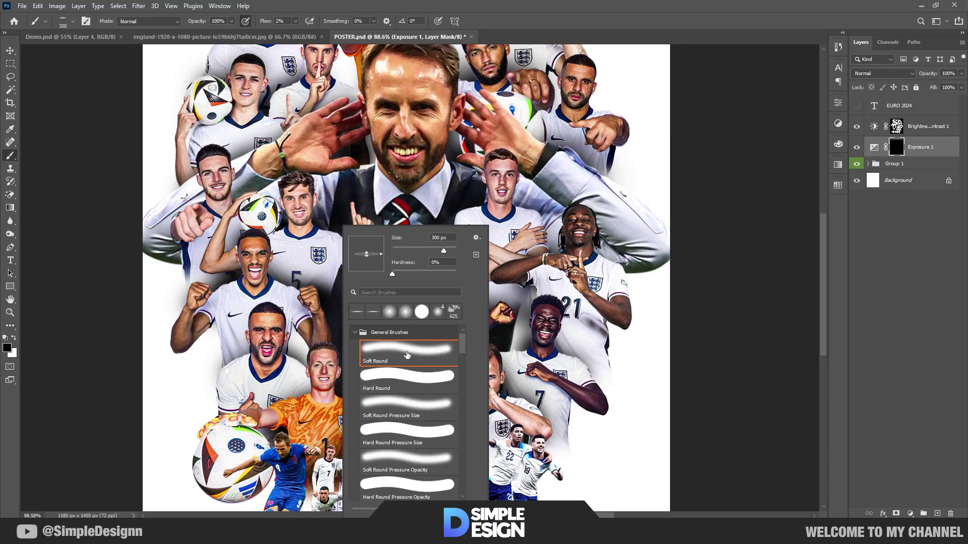
key("x")
scroll(351, 352, "up", 2, "alt")
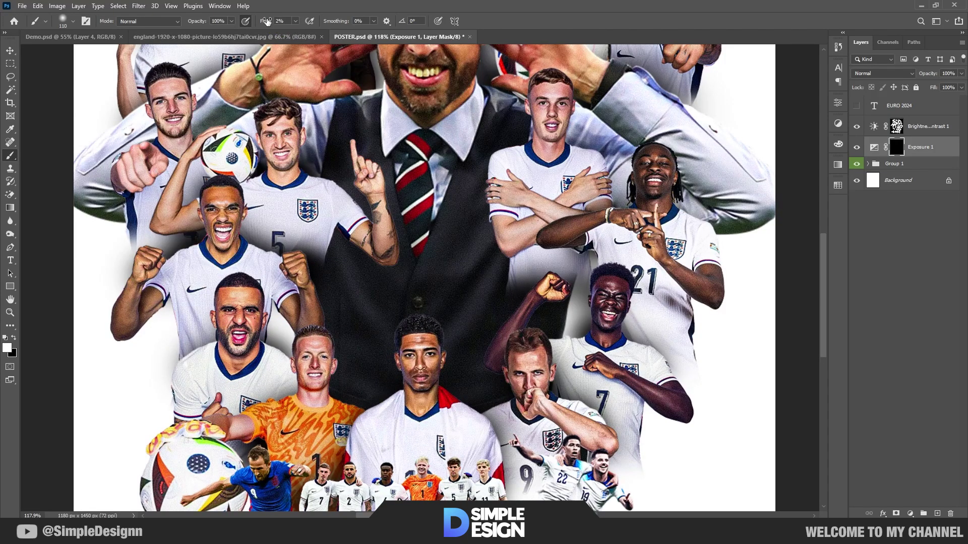
key("bracketleft")
key("bracketleft")
key("bracketleft")
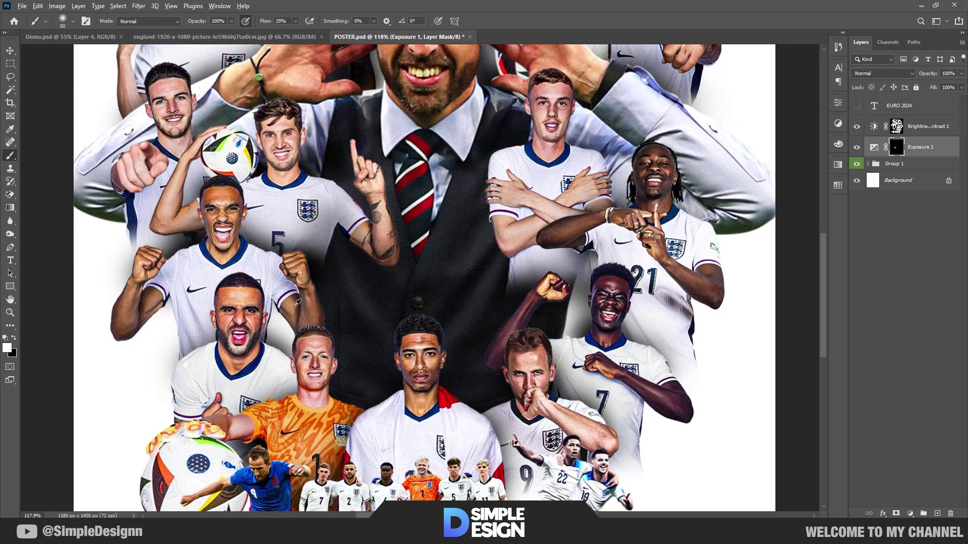
scroll(418, 298, "up", 3)
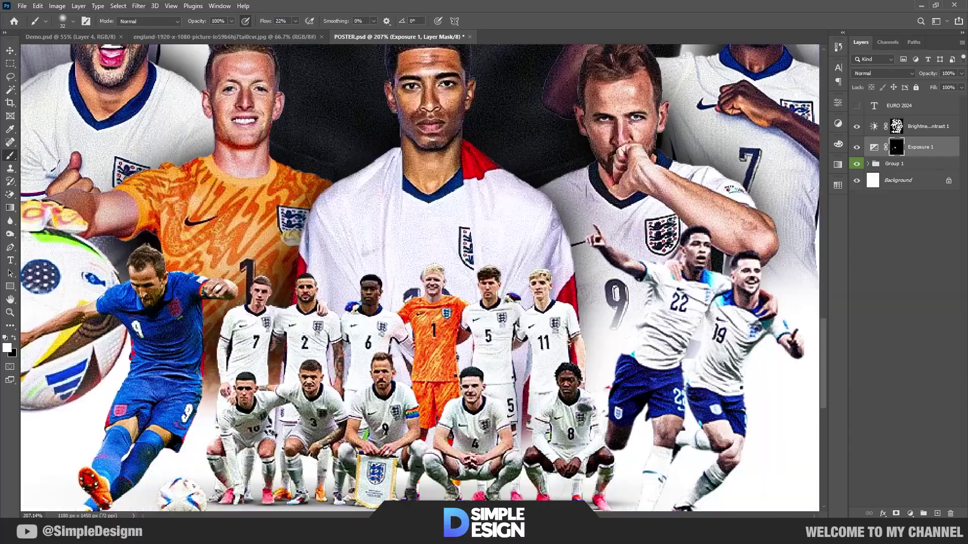
scroll(554, 403, "up", 5)
scroll(557, 353, "up", 5)
scroll(559, 302, "up", 5)
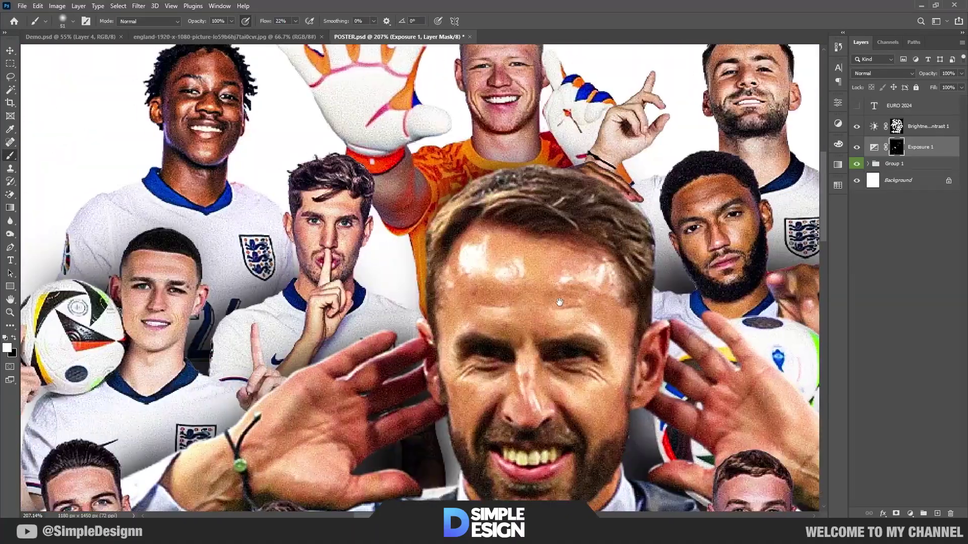
scroll(560, 302, "down", 3)
scroll(504, 353, "down", 3)
scroll(454, 403, "down", 2)
scroll(445, 416, "up", 4)
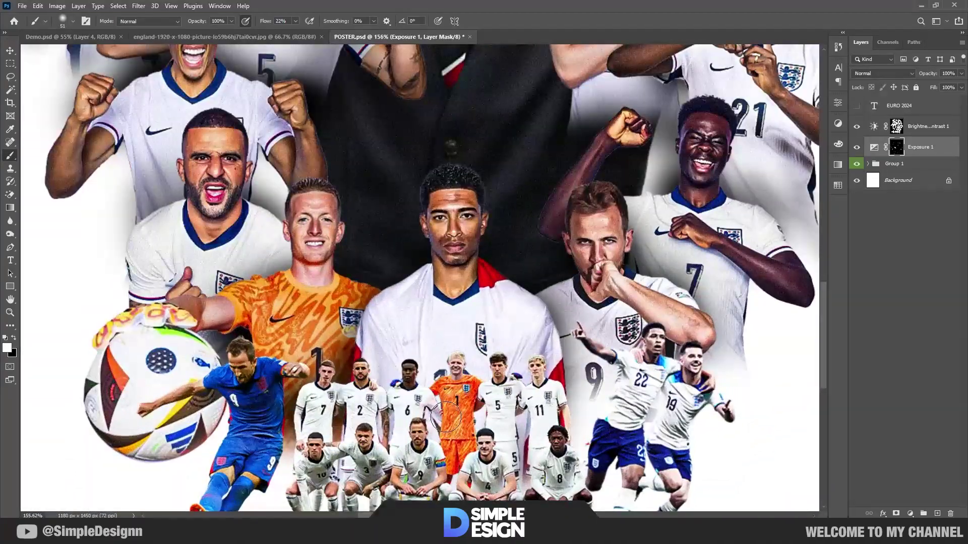
scroll(445, 416, "down", 3)
scroll(375, 249, "down", 2)
Add Layer 16 above Brightness/Contrast, filled with 50% gray in Overlay blend mode
left_click(924, 129)
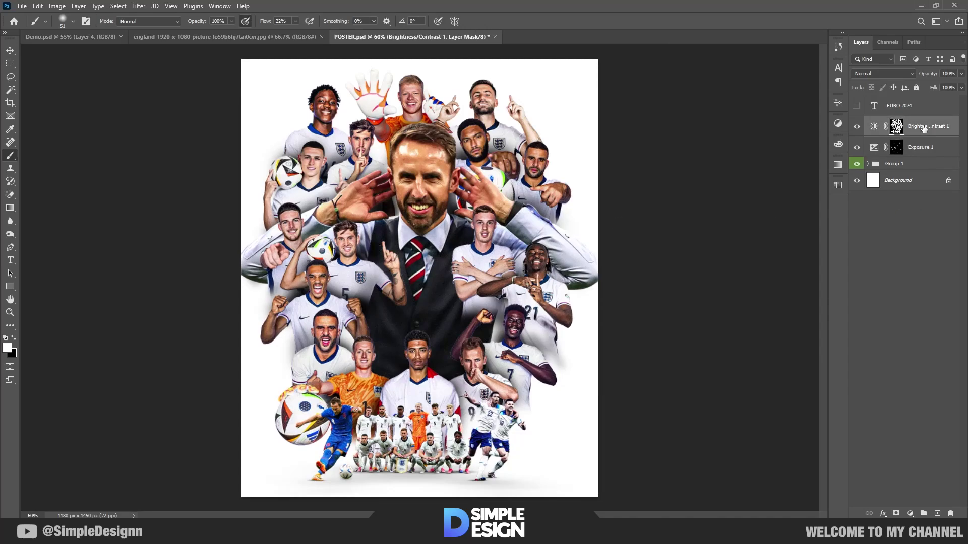
key("ctrl+shift+alt+n")
key("x")
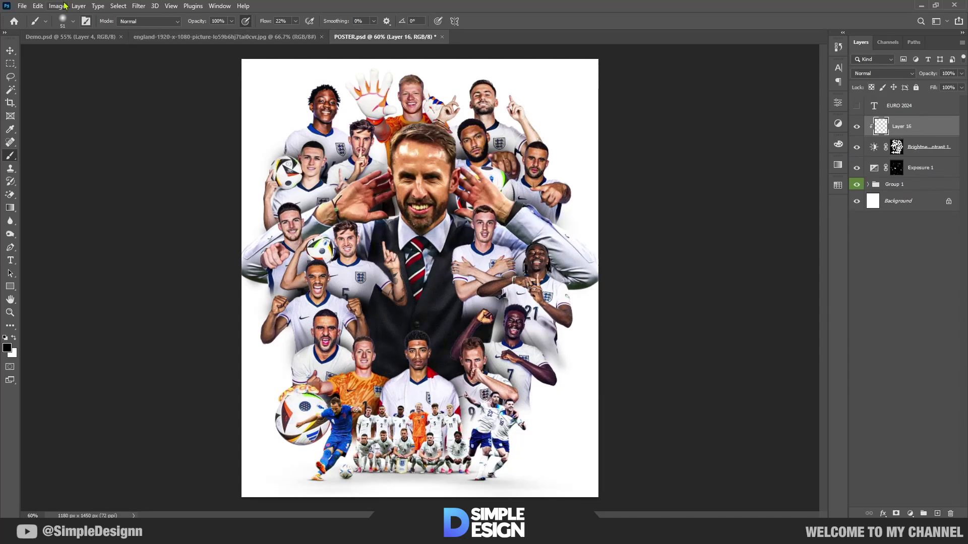
left_click(38, 5)
left_click(44, 164)
left_click(546, 141)
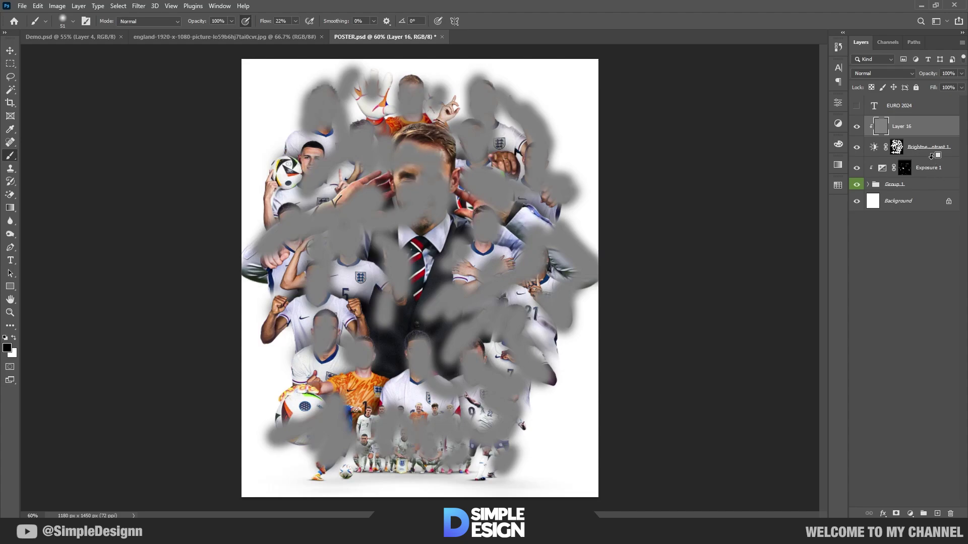
left_click(882, 73)
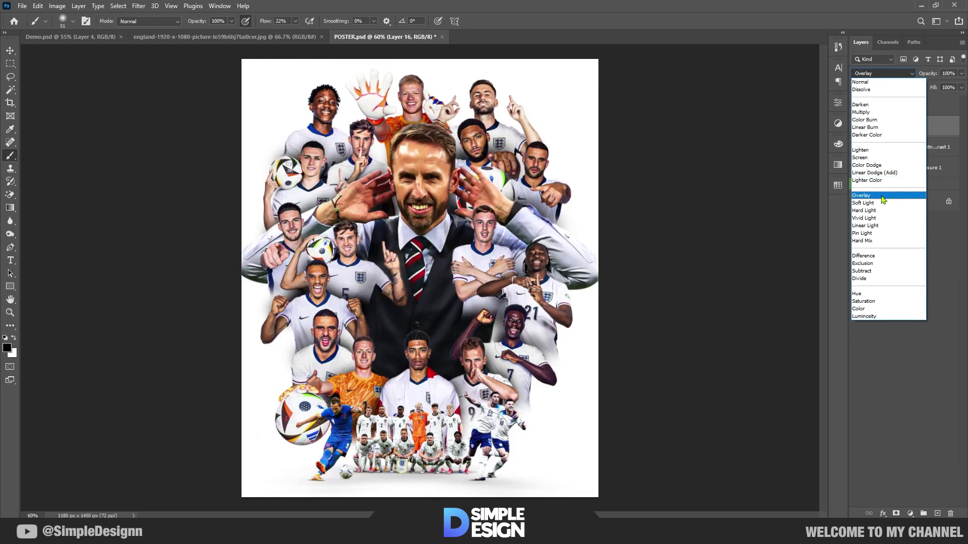
left_click(883, 196)
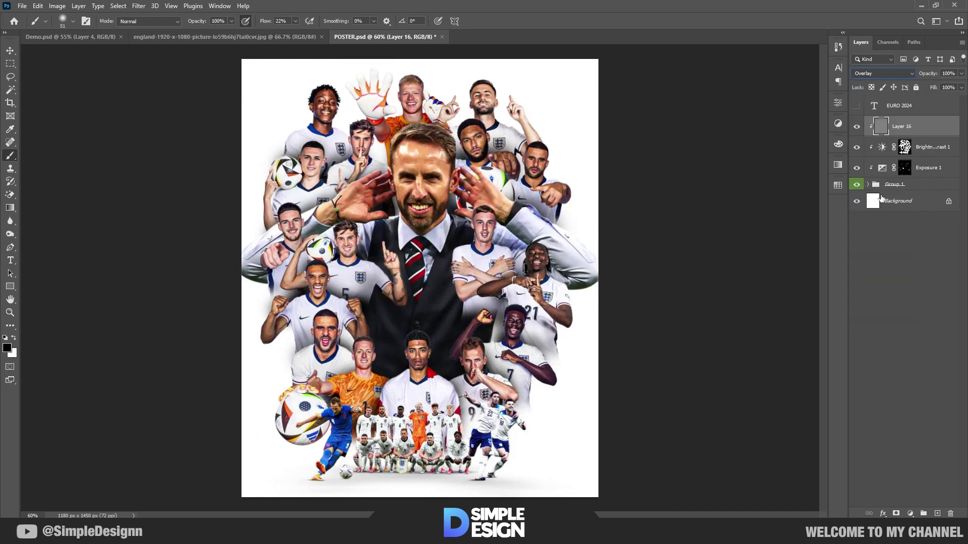
Dodge highlights on the manager and players on Layer 16 (Midtones, 16% exposure), then zoom out
left_click(12, 234)
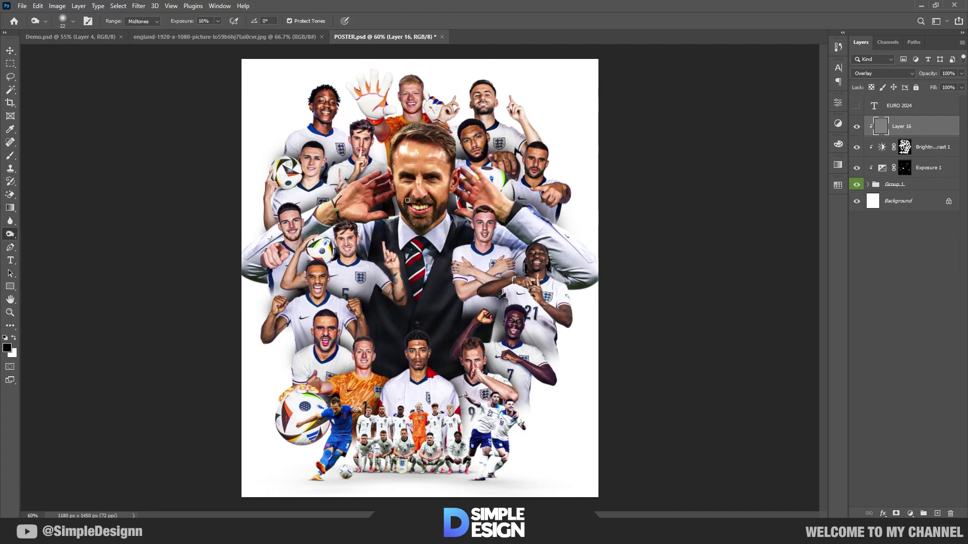
scroll(414, 194, "up", 2)
scroll(415, 188, "up", 4)
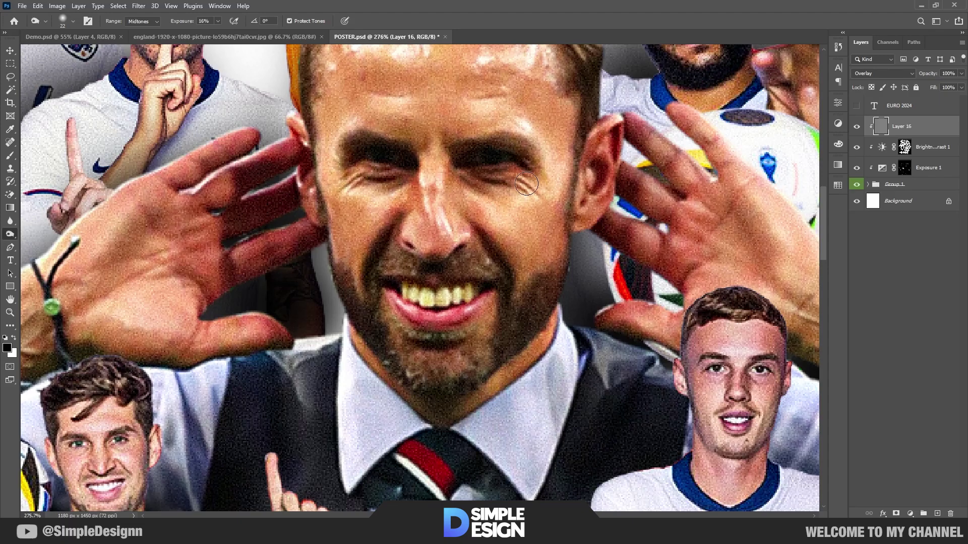
scroll(511, 170, "up", 3)
scroll(584, 401, "down", 2)
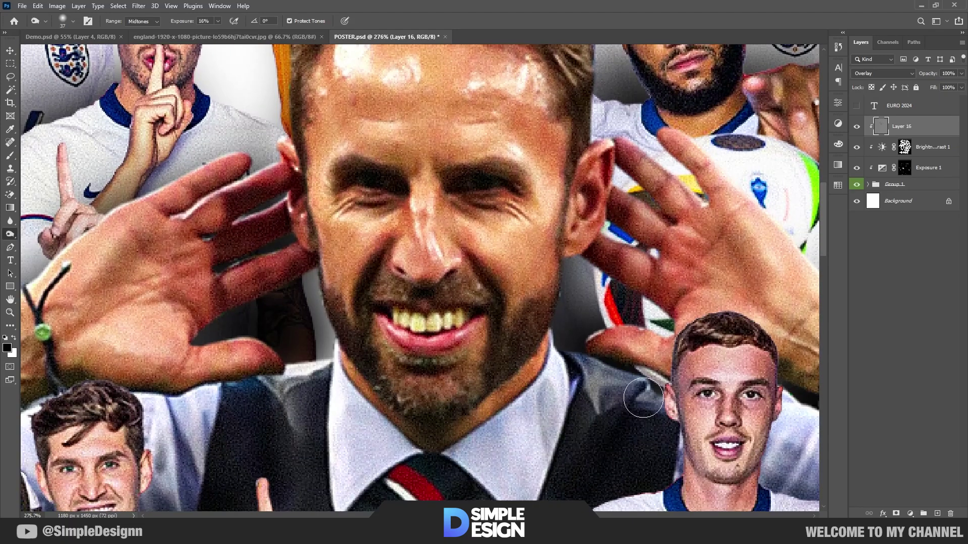
scroll(612, 299, "up", 3)
scroll(612, 299, "up", 4)
scroll(612, 299, "down", 3)
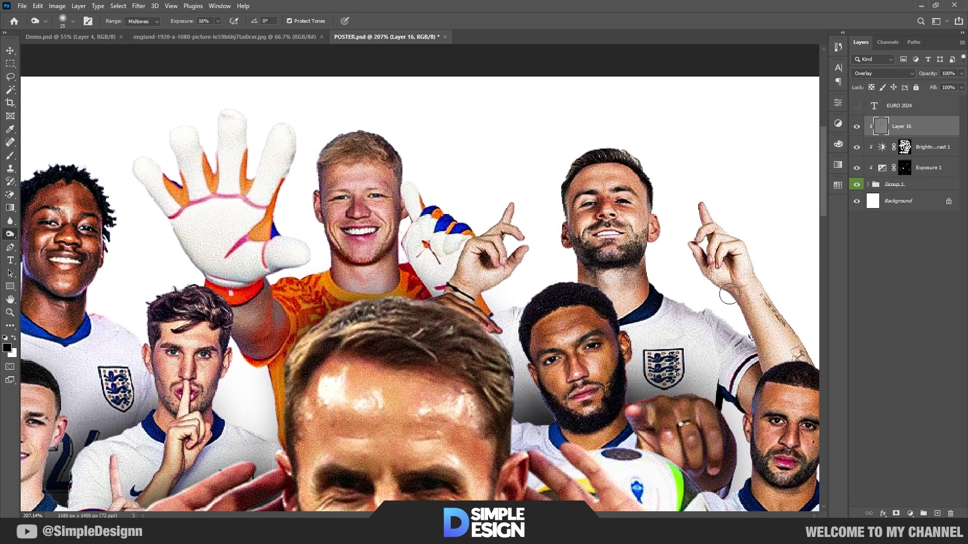
scroll(415, 172, "up", 2)
scroll(415, 171, "up", 2)
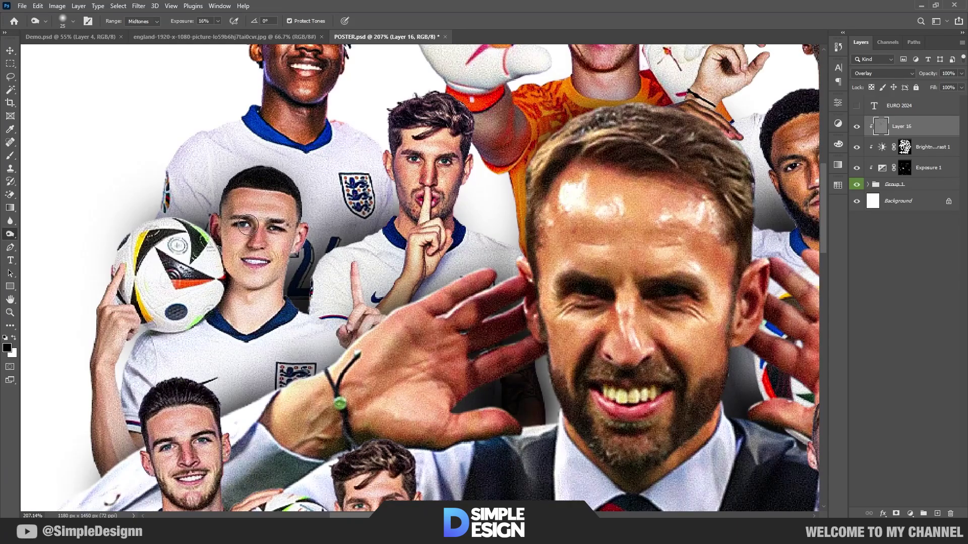
scroll(282, 212, "down", 3)
scroll(583, 321, "up", 2)
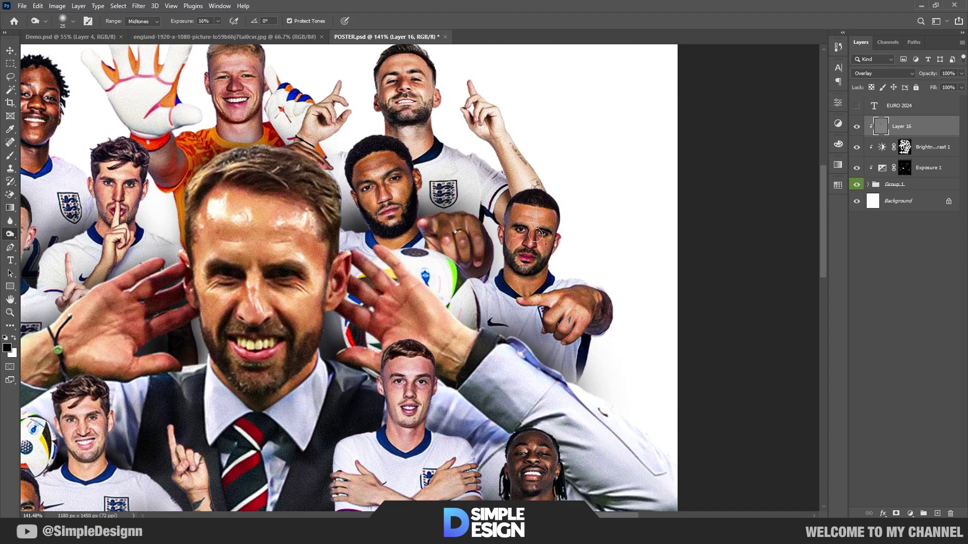
scroll(454, 302, "up", 2)
scroll(271, 293, "left", 3)
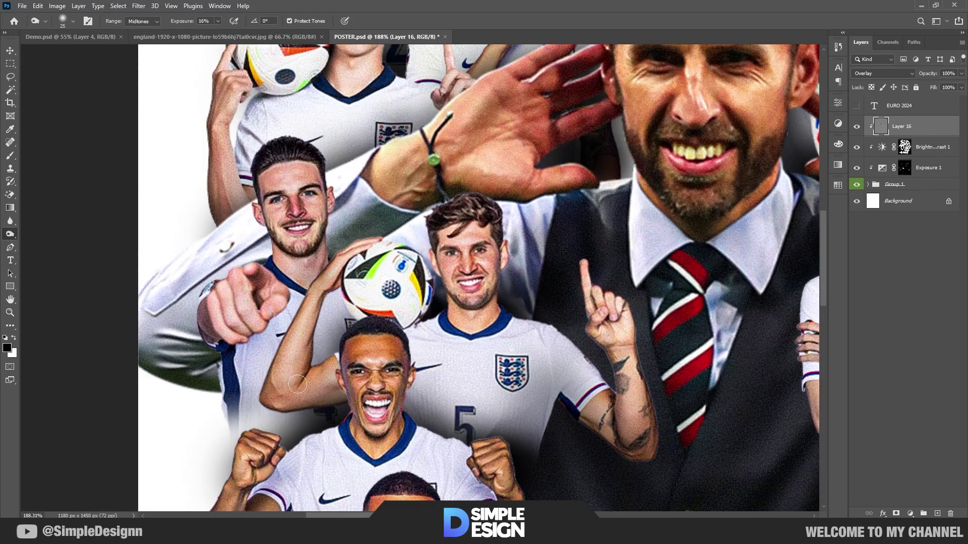
scroll(341, 422, "right", 5)
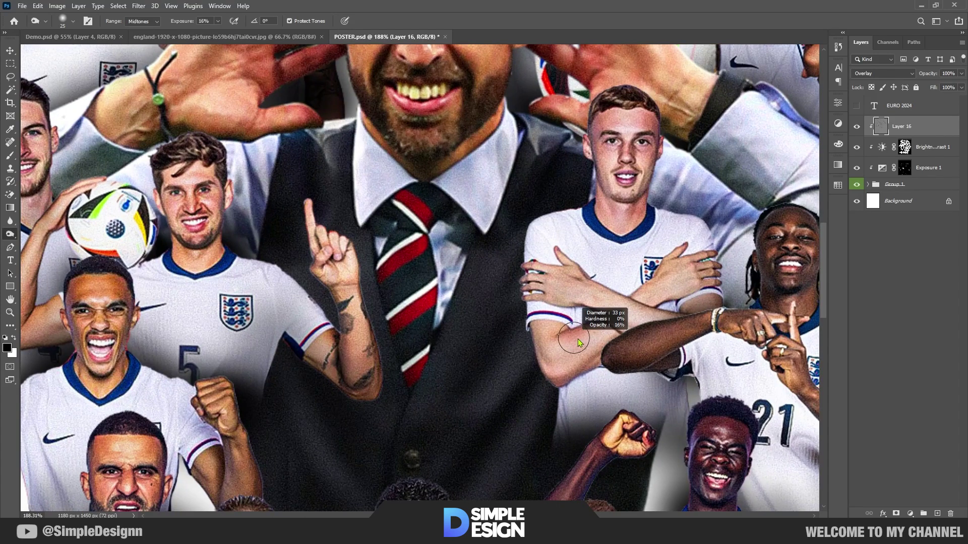
scroll(595, 322, "right", 5)
scroll(601, 281, "down", 3)
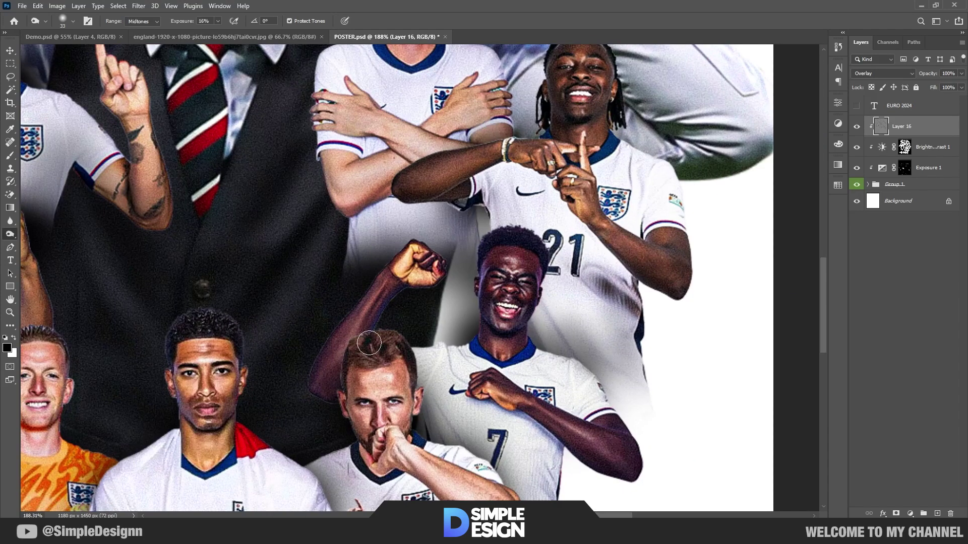
scroll(601, 281, "down", 5)
scroll(232, 280, "left", 5)
scroll(232, 280, "left", 3)
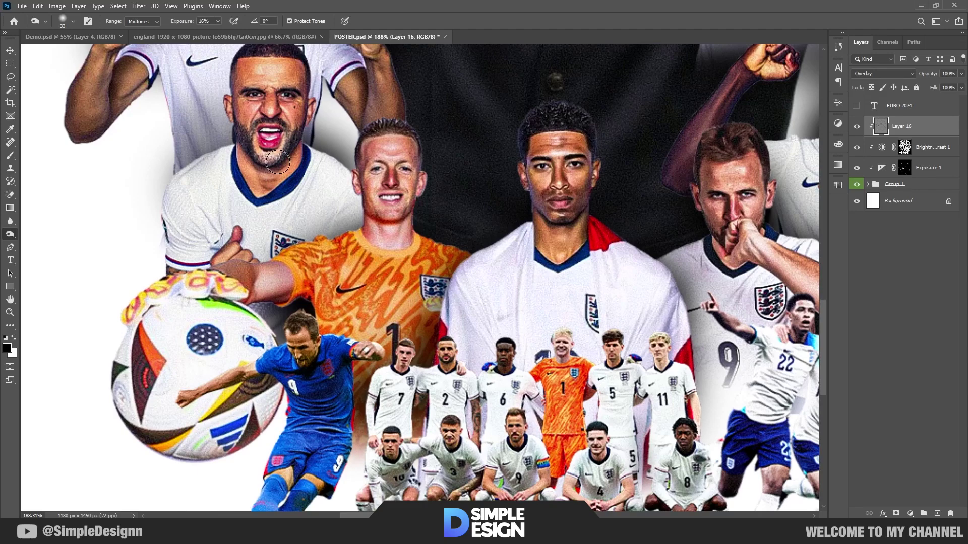
scroll(292, 349, "down", 3)
scroll(625, 343, "up", 2)
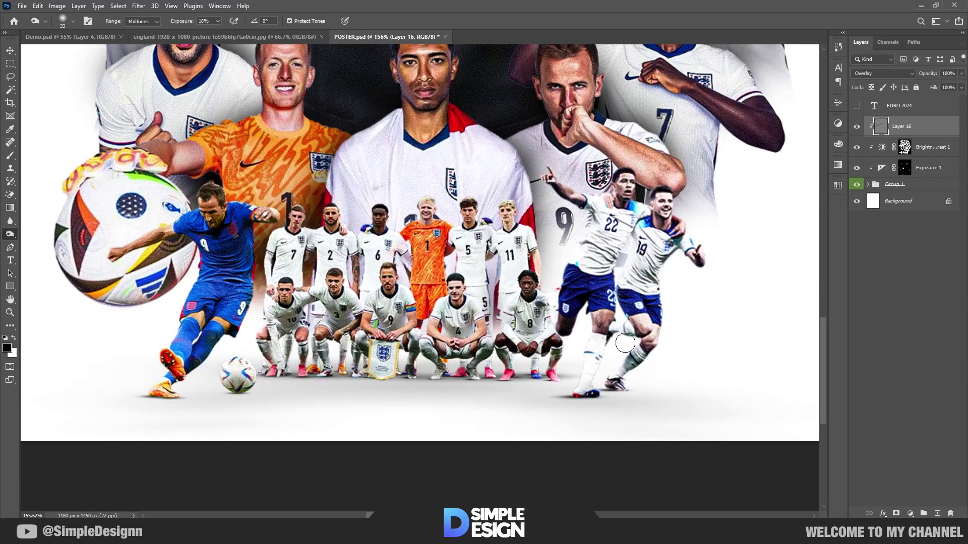
scroll(633, 316, "down", 3)
scroll(589, 264, "down", 2)
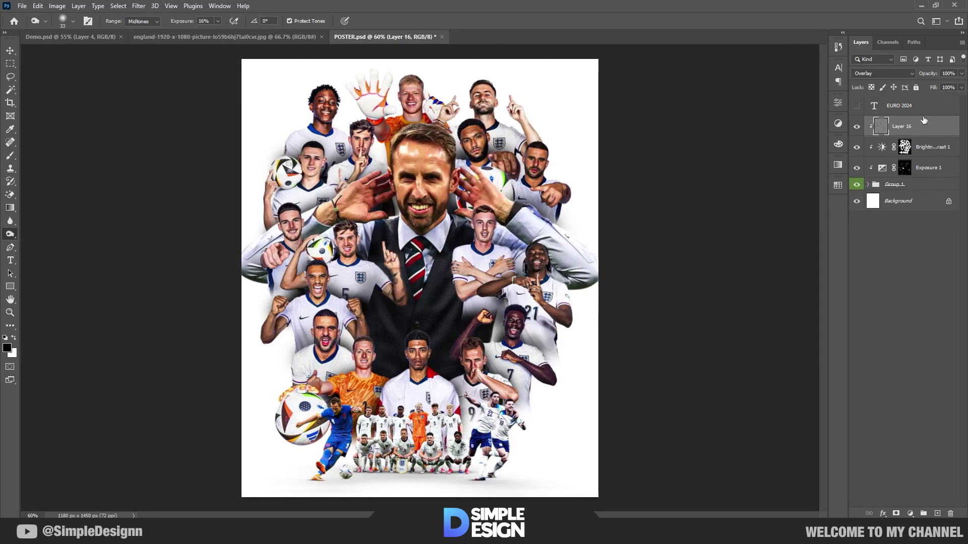
scroll(373, 148, "up", 2)
scroll(373, 147, "up", 1)
scroll(373, 147, "down", 3)
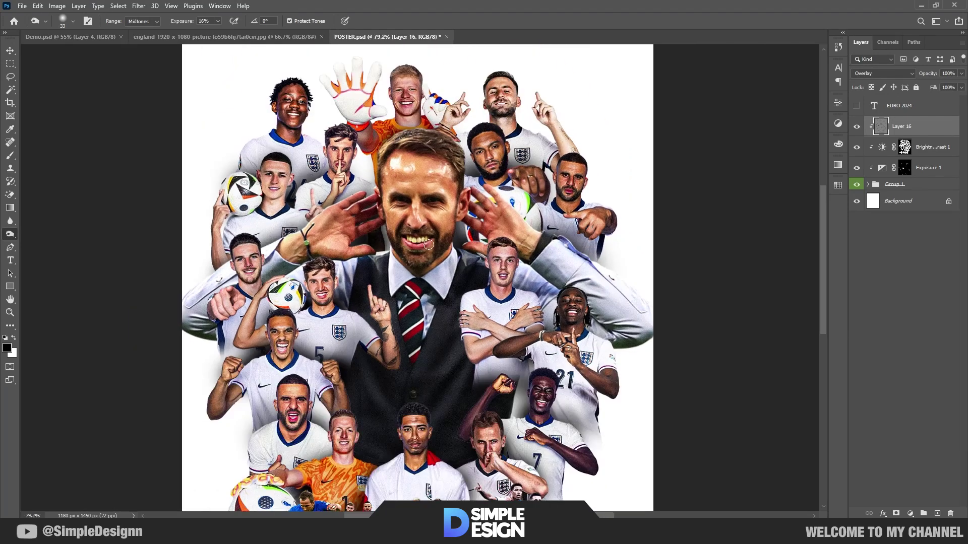
scroll(373, 151, "up", 1)
Add a Selective Color layer: Reds Cyan -11, Yellows Magenta +8 and Black -4
left_click(910, 513)
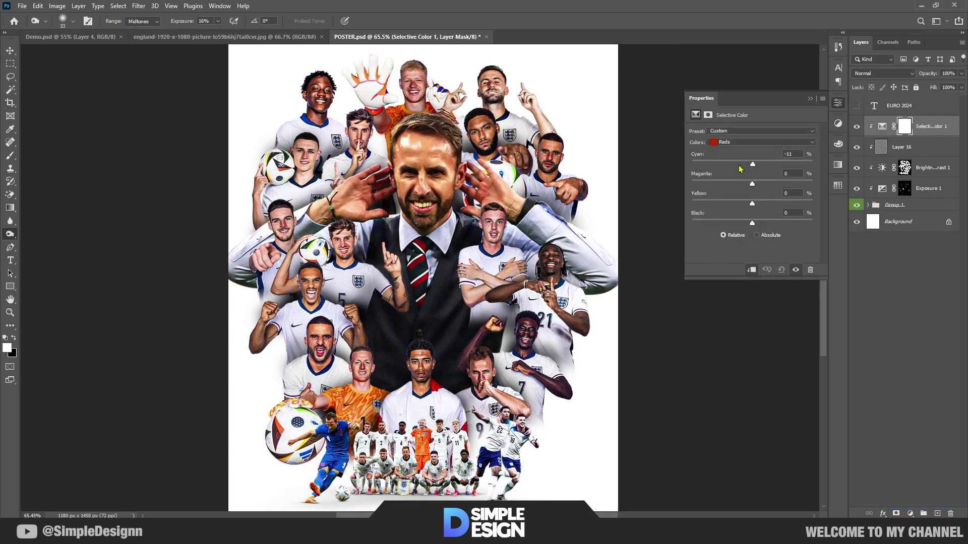
mouse_move(732, 166)
left_mouse_down()
mouse_move(746, 164)
mouse_move(755, 185)
mouse_move(747, 203)
mouse_move(759, 224)
left_mouse_up()
left_click(756, 142)
left_click_drag(751, 182, 769, 184)
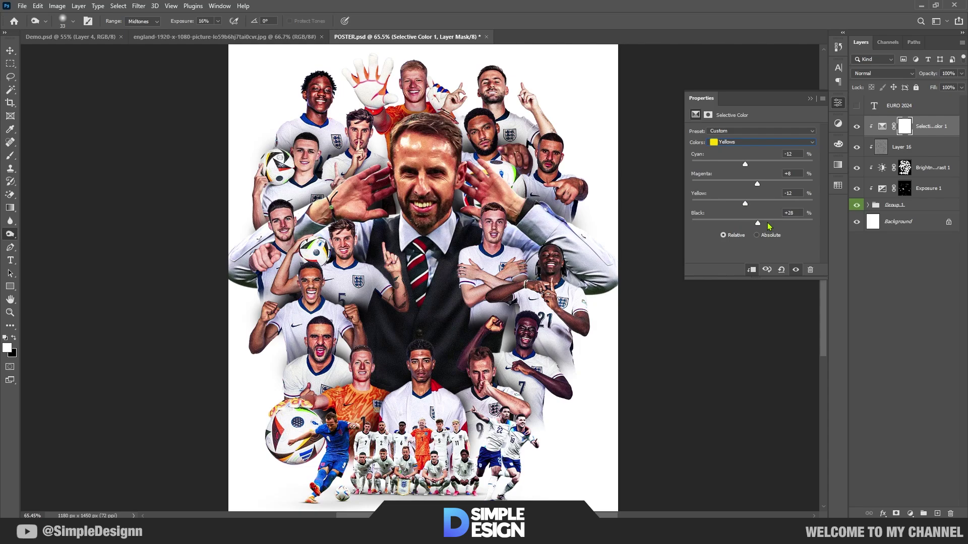
mouse_move(758, 223)
left_mouse_down()
mouse_move(716, 224)
mouse_move(751, 223)
left_mouse_up()
Set the Selective Color Whites to Cyan -6, less Magenta, and Black -9
left_click(761, 142)
left_click(751, 201)
left_click(749, 165)
left_click_drag(752, 184, 734, 185)
left_click_drag(751, 223, 740, 222)
left_click(810, 98)
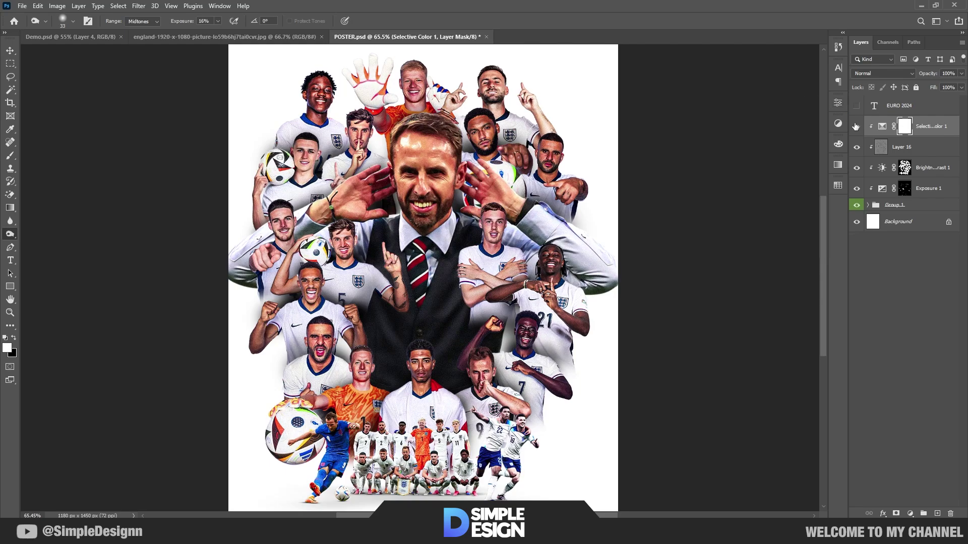
scroll(350, 282, "up", 2)
Add an Exposure adjustment at +0.22 and invert its mask to black
left_click(910, 513)
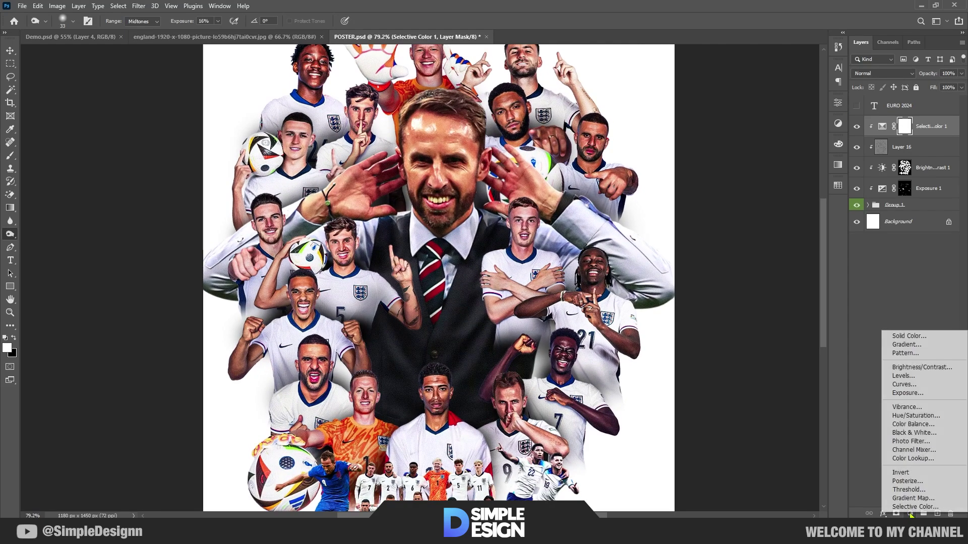
left_click(902, 395)
left_click_drag(752, 157, 763, 157)
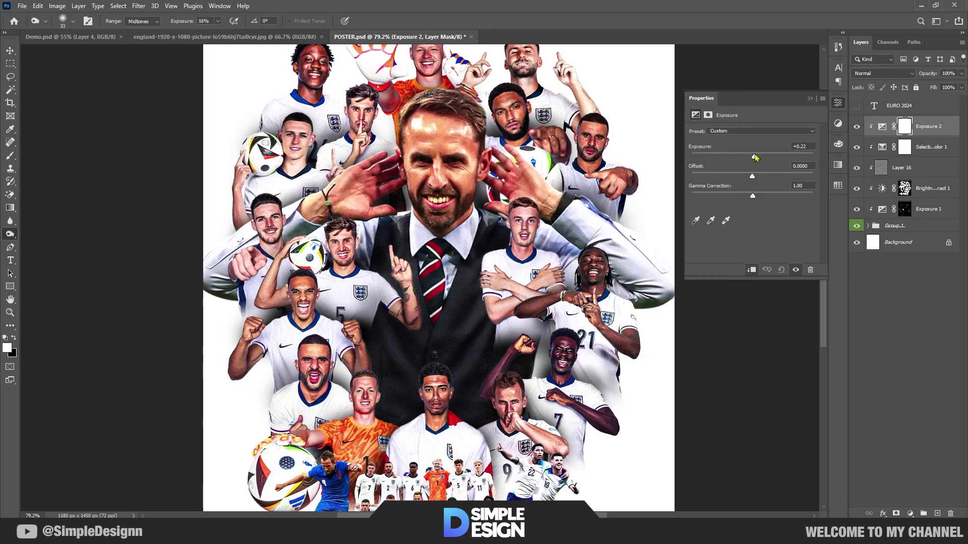
left_click(809, 98)
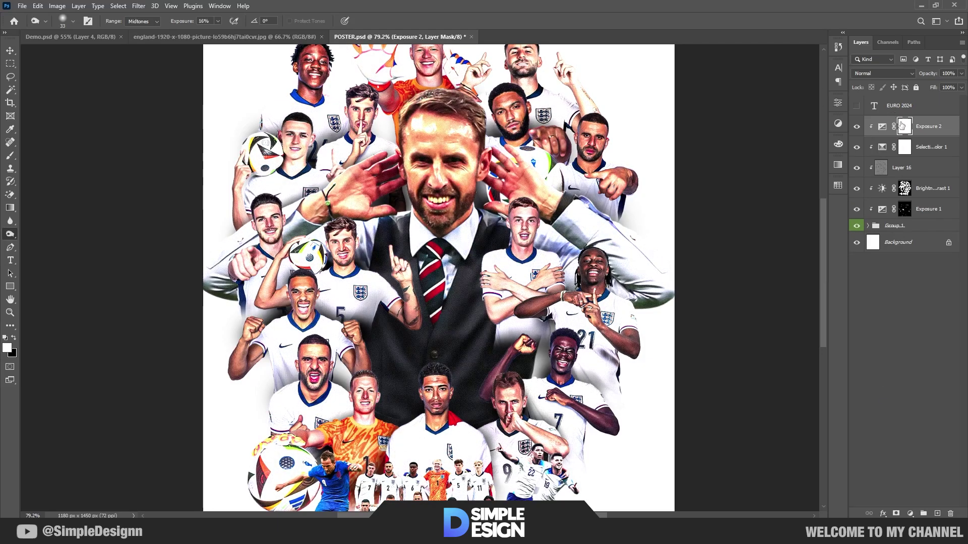
key("ctrl+i")
Brush the brightening onto the manager's forehead, nose, cheeks, hands and surrounding highlights
scroll(438, 149, "up", 1)
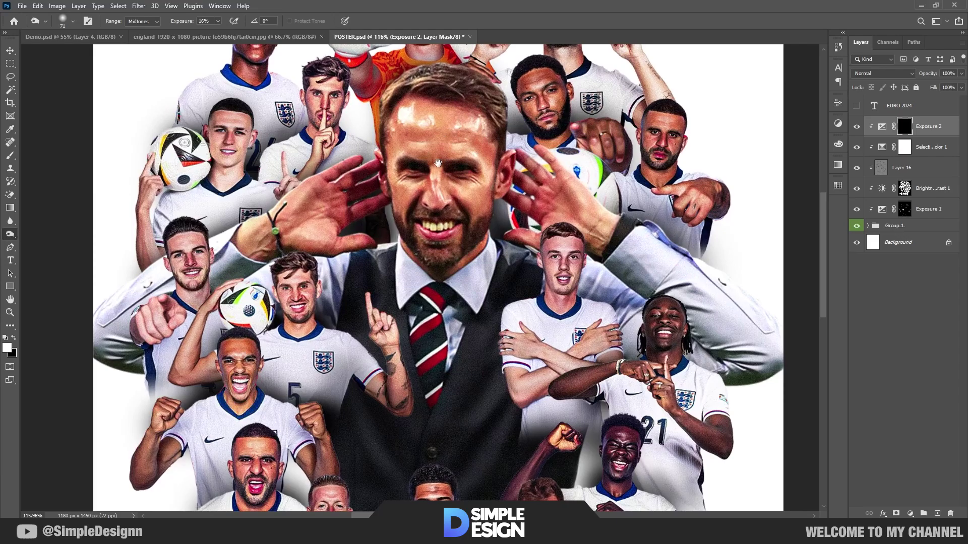
scroll(438, 149, "up", 2)
scroll(438, 149, "up", 1)
key("b")
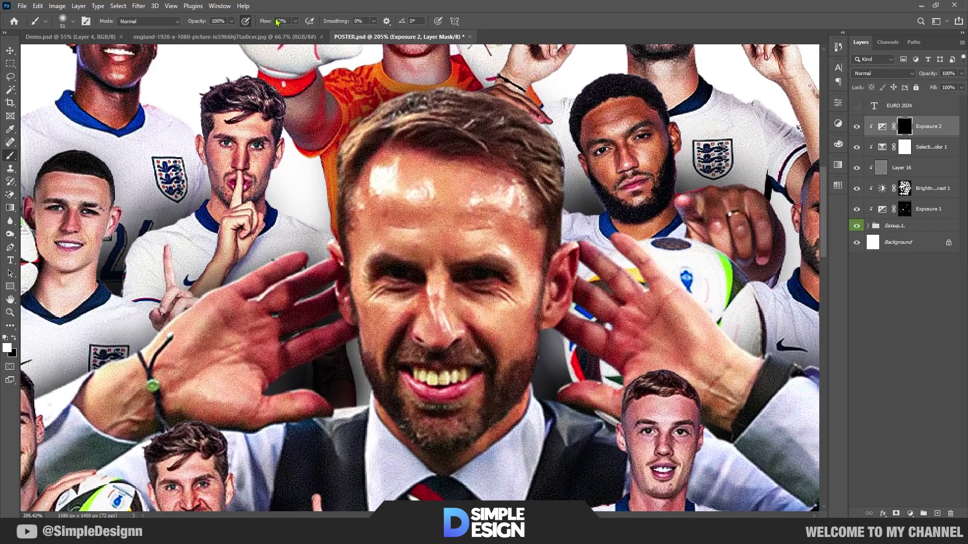
left_click_drag(403, 197, 379, 328)
left_click_drag(252, 383, 686, 343)
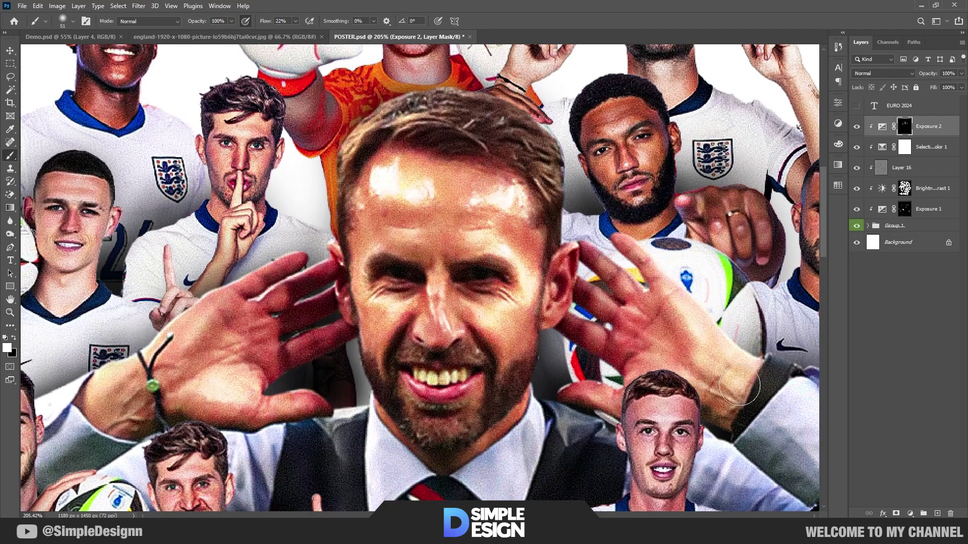
left_click_drag(453, 202, 469, 332)
left_click_drag(403, 161, 675, 166)
left_click_drag(352, 151, 449, 169)
key("bracketleft")
left_click_drag(247, 126, 212, 155)
Brush the brightening onto the lower-left players' arms and check the result
left_click_drag(212, 302, 380, 132)
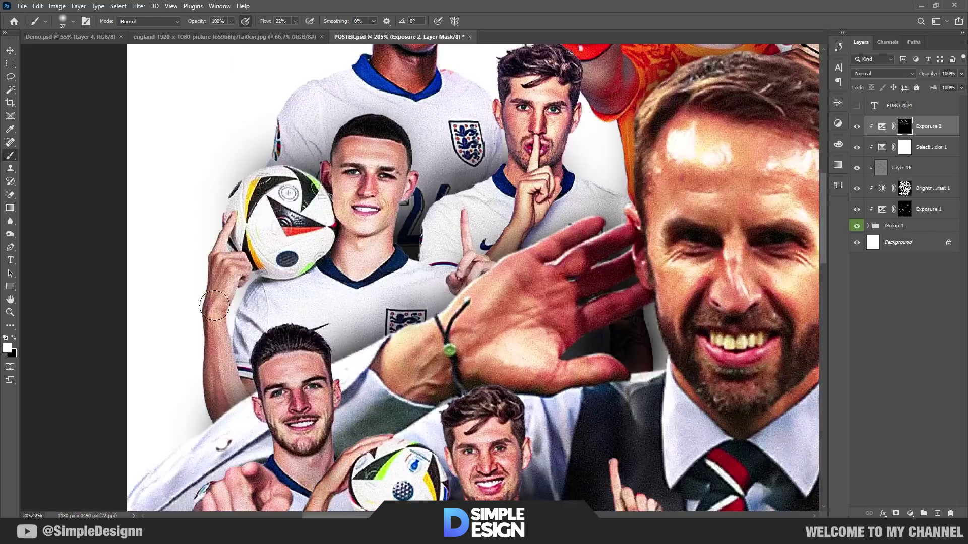
left_click_drag(538, 373, 544, 318)
left_click_drag(630, 303, 665, 433)
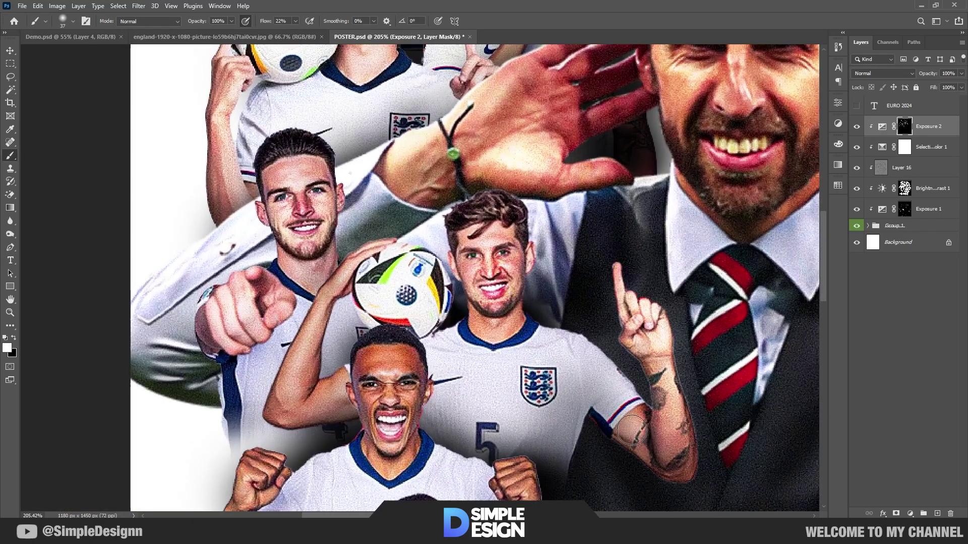
left_click_drag(353, 262, 303, 383)
left_click_drag(227, 510, 236, 447)
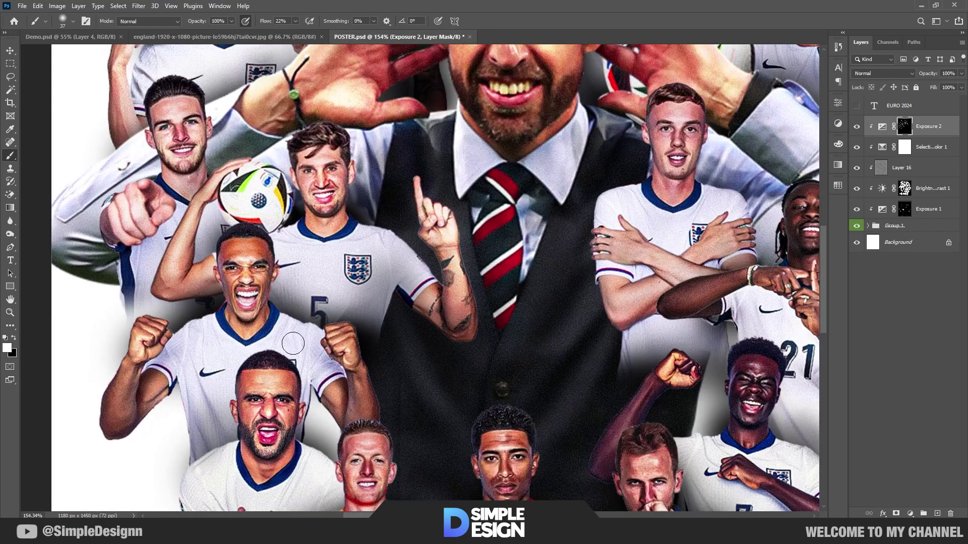
scroll(386, 233, "down", 3)
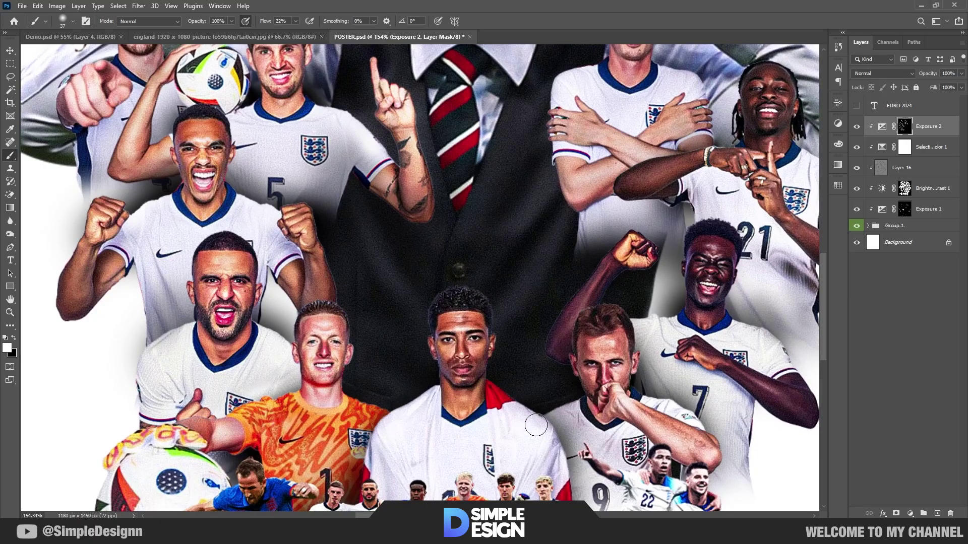
scroll(498, 300, "down", 3)
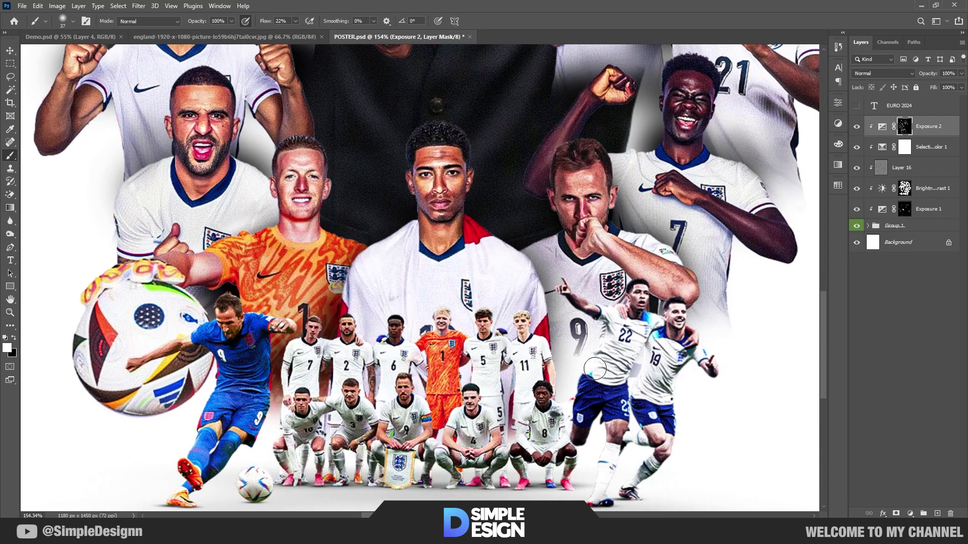
scroll(584, 212, "right", 3)
scroll(568, 329, "up", 3)
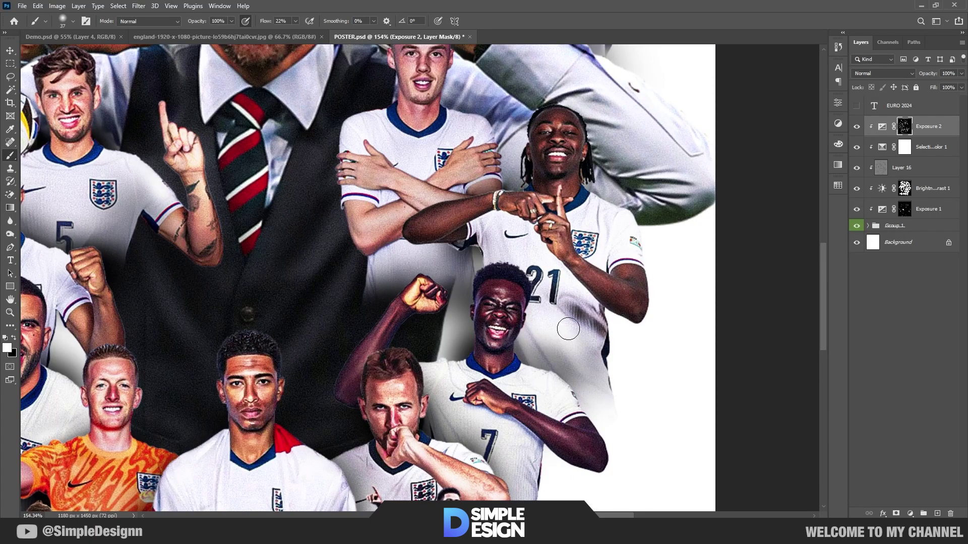
scroll(568, 329, "up", 3)
scroll(555, 312, "left", 2)
scroll(537, 293, "up", 2)
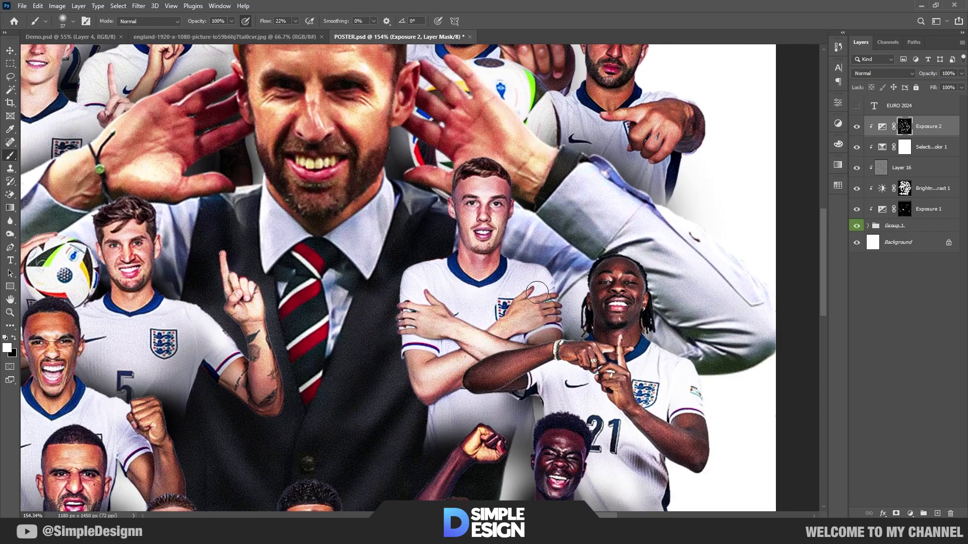
scroll(536, 292, "up", 1)
scroll(694, 338, "up", 2)
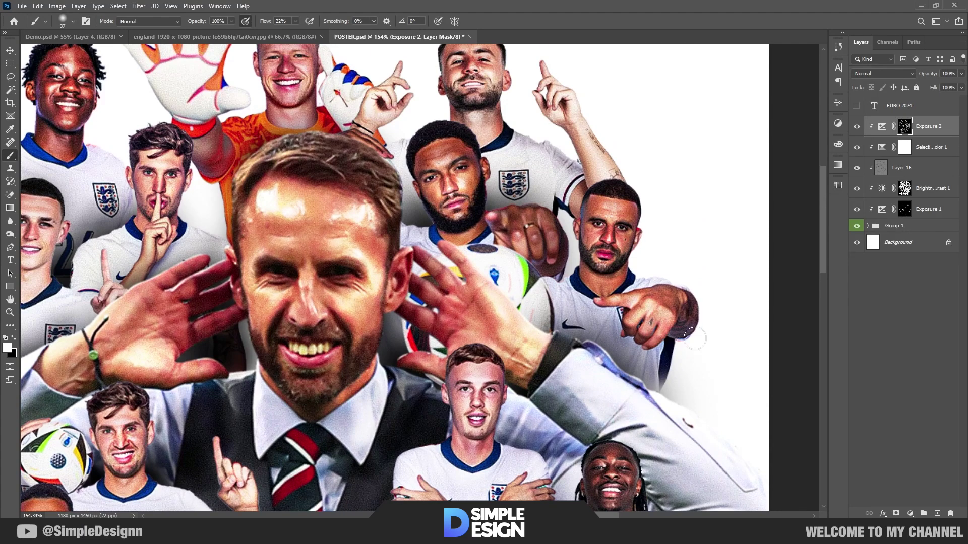
scroll(460, 312, "down", 3)
scroll(460, 312, "down", 3)
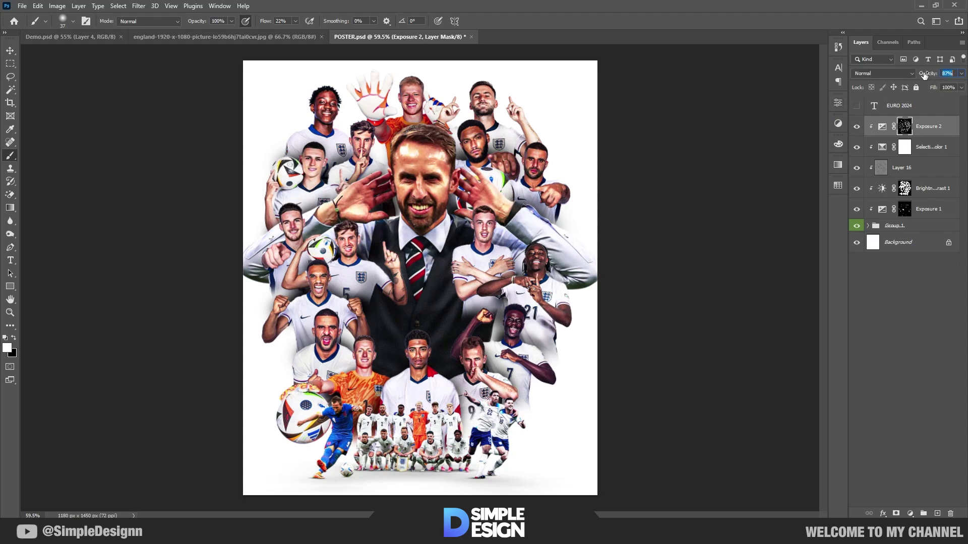
Group the player layers as FULL and give the group a green colour label
left_click(934, 225, "shift")
key("ctrl+g")
double_click(892, 123)
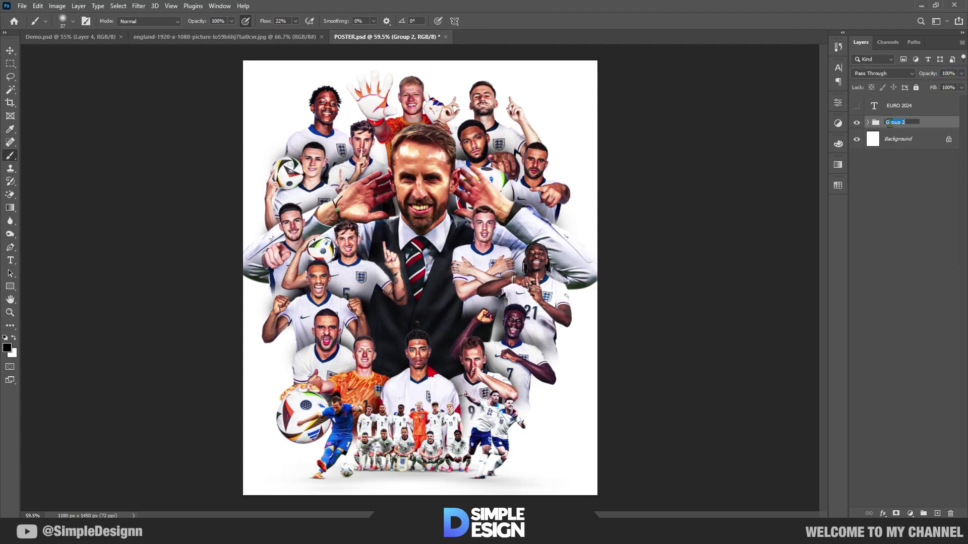
right_click(889, 125)
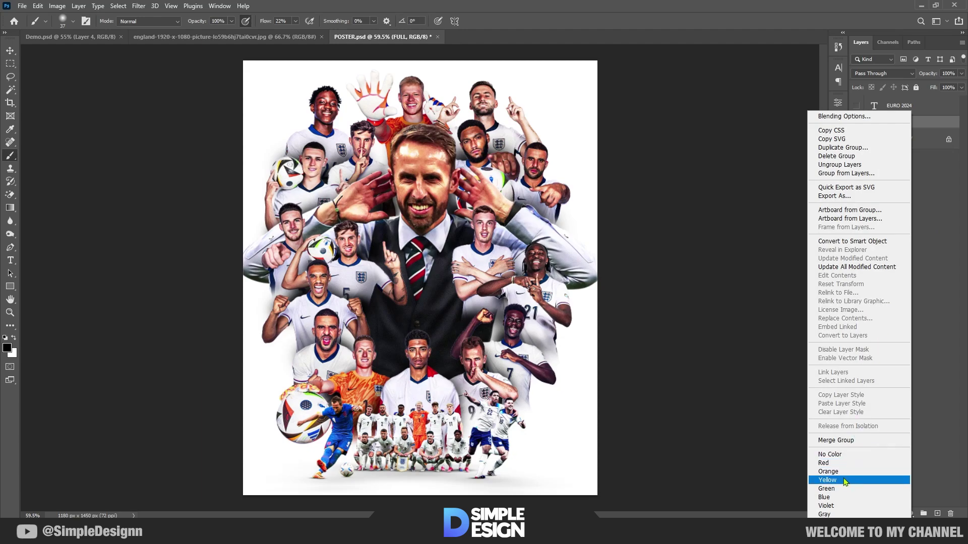
left_click(891, 481)
Select the Background layer and choose a Cloud brush preset
key("v")
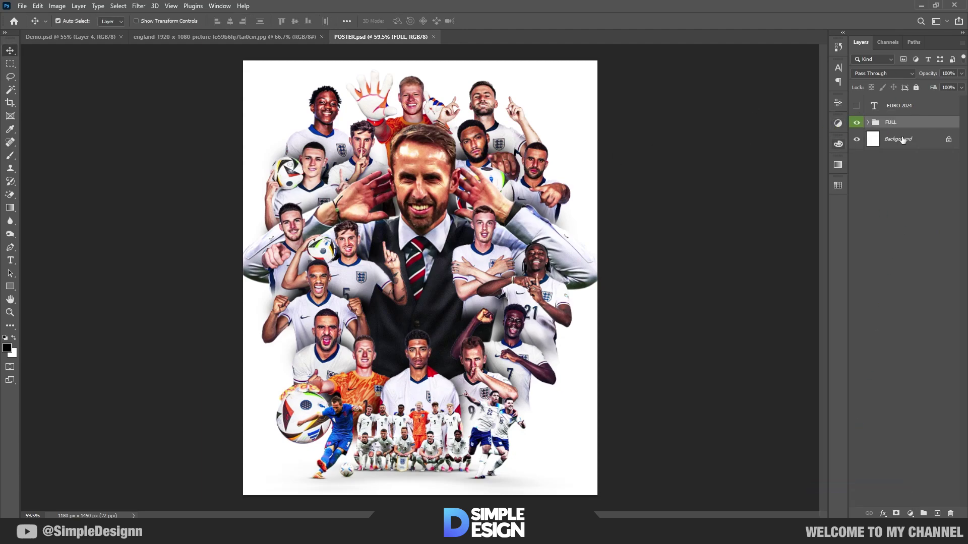
left_click(902, 140)
key("b")
right_click(439, 260)
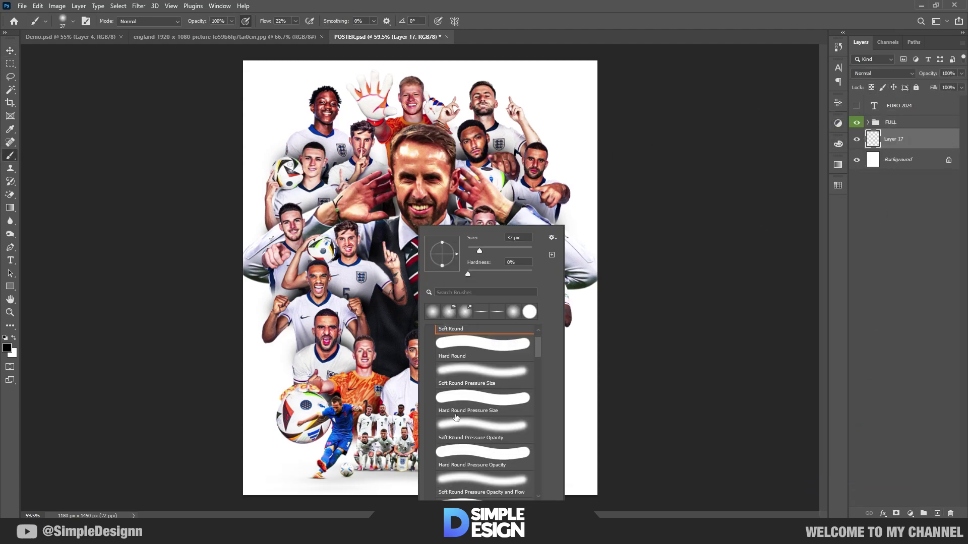
left_click(489, 466)
key("Return")
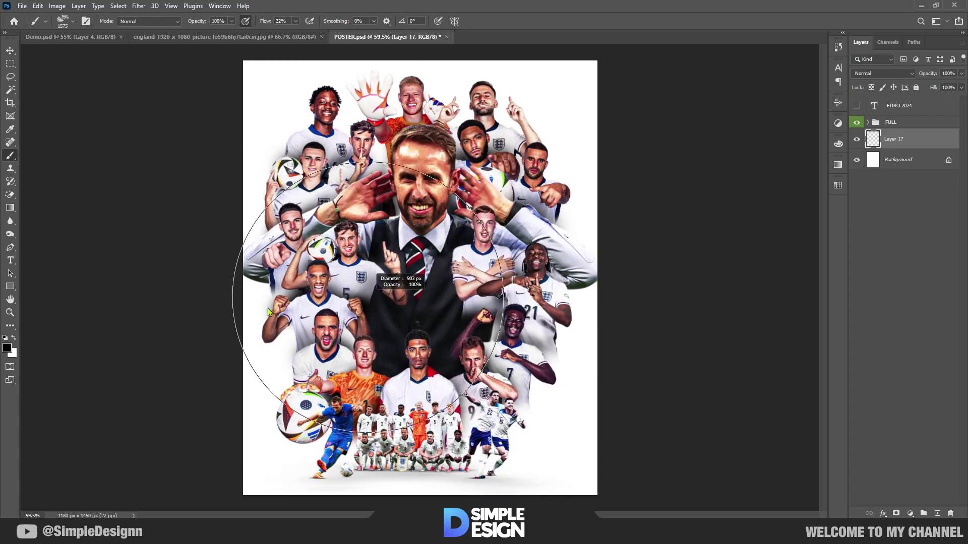
scroll(469, 158, "up", 5)
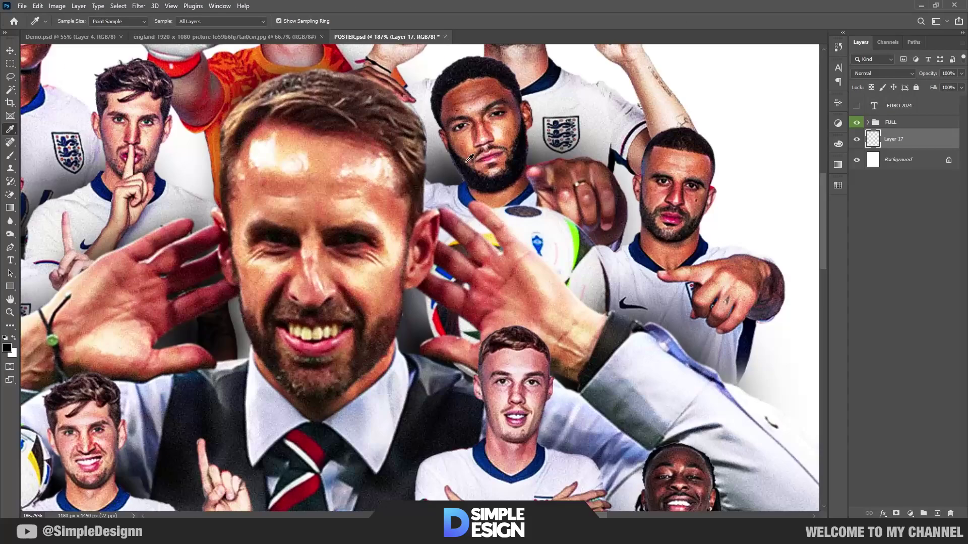
scroll(472, 192, "down", 5)
Paint light-blue cloud splashes around the collage, adjusting brush angle and size
left_click(383, 166)
key("ctrl+z")
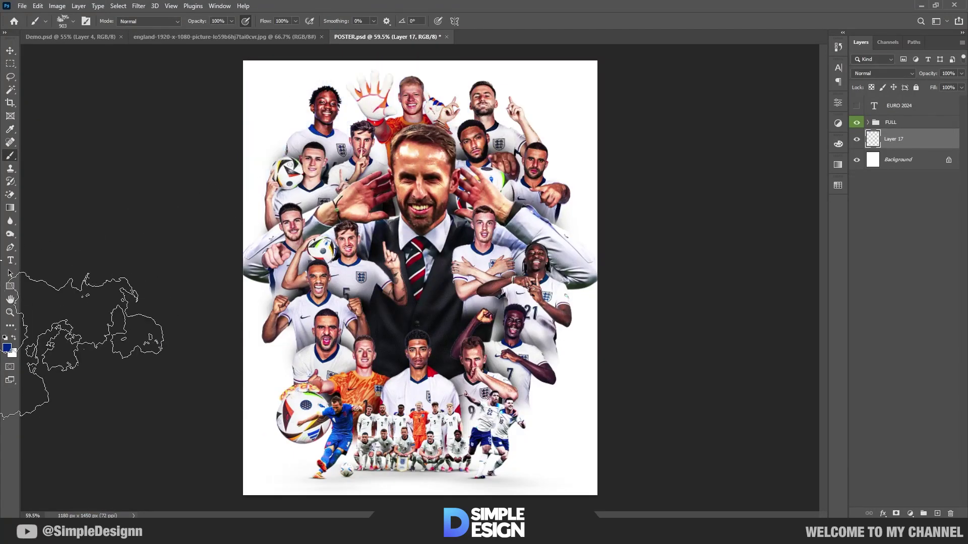
left_click(339, 436, "alt")
left_click(353, 252)
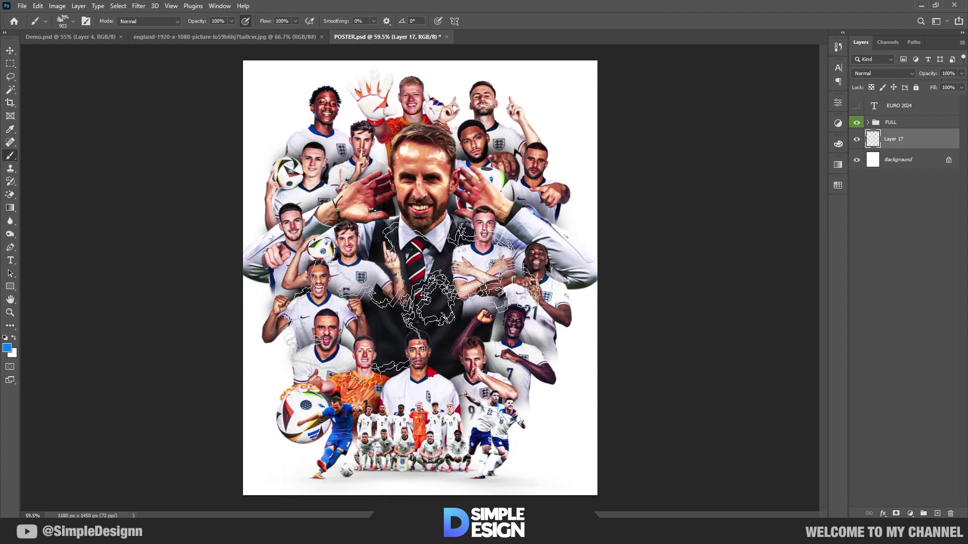
left_click_drag(443, 378, 459, 282)
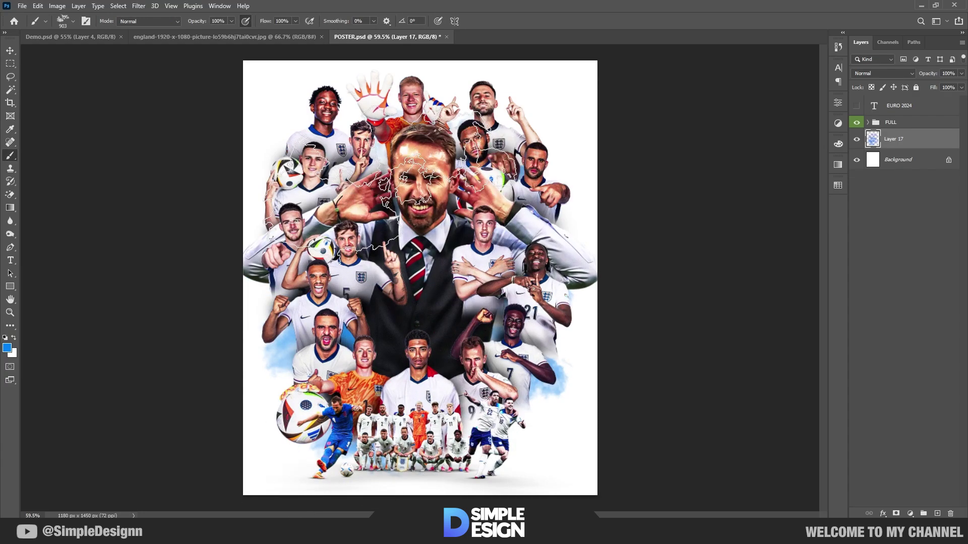
right_click(422, 188)
left_click_drag(479, 209, 471, 222)
left_click(383, 131)
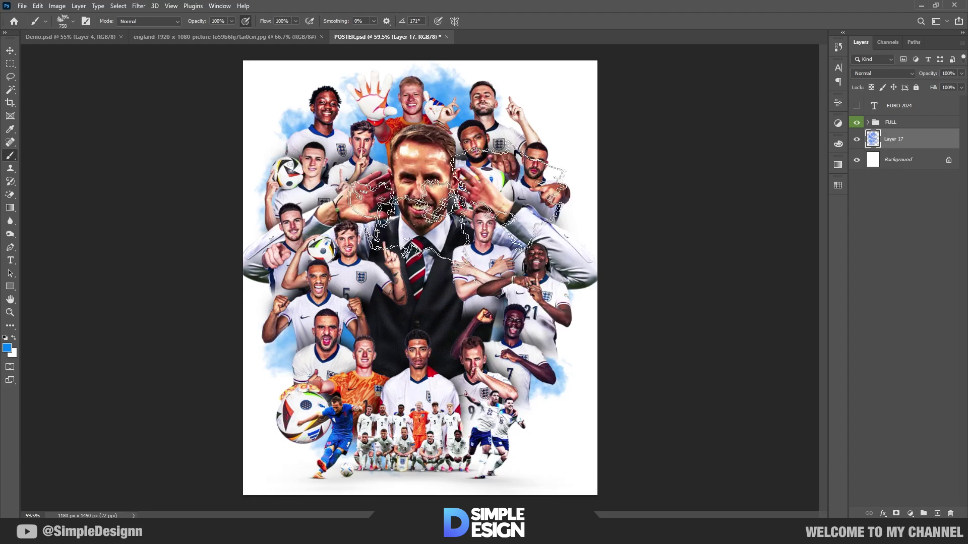
key("bracketleft")
key("bracketleft")
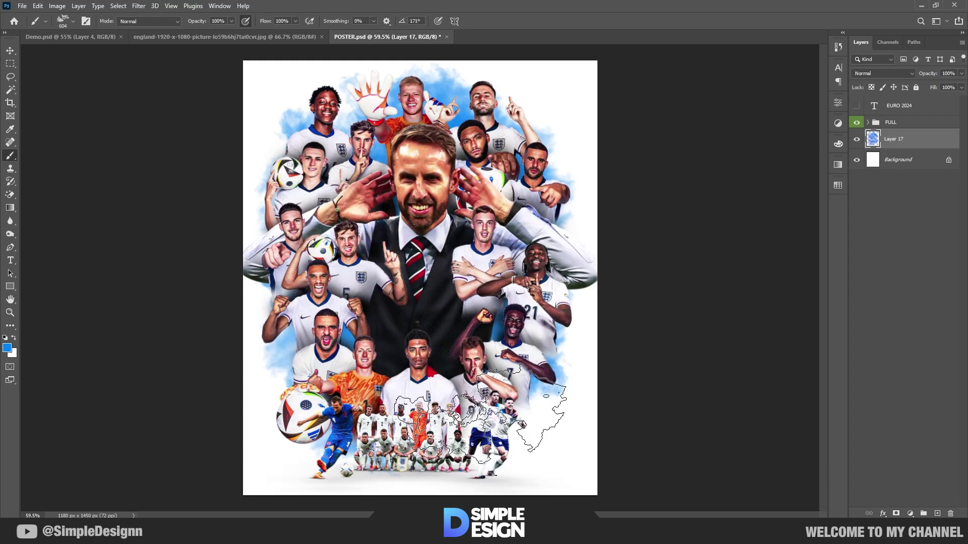
key("bracketleft")
key("bracketleft")
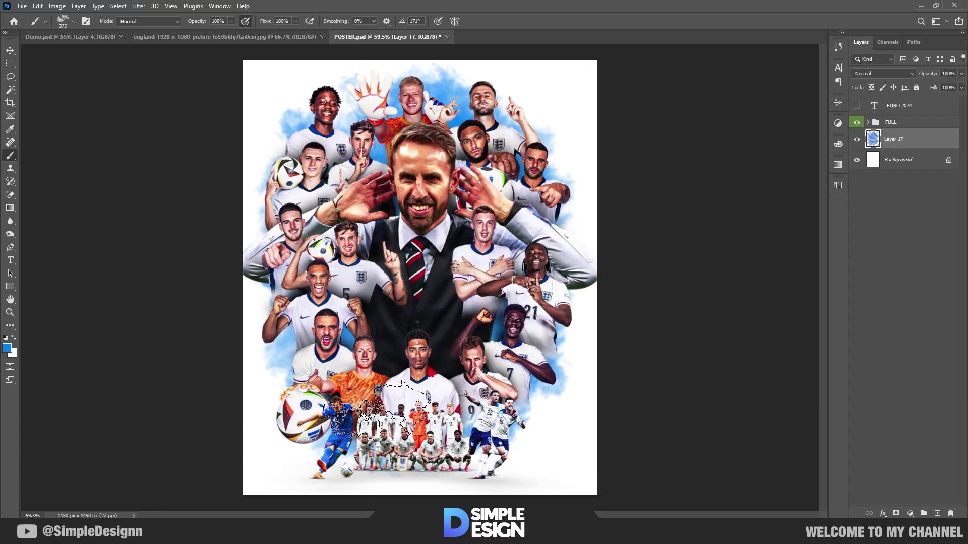
Sample red from the poster and paint red cloud tints behind the upper players
key("i")
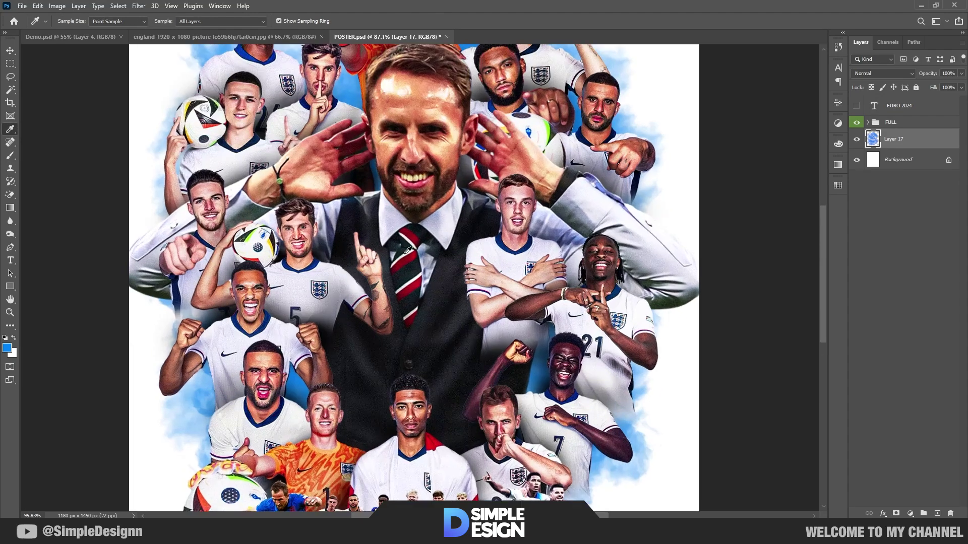
scroll(353, 267, "up", 5)
scroll(394, 436, "down", 5)
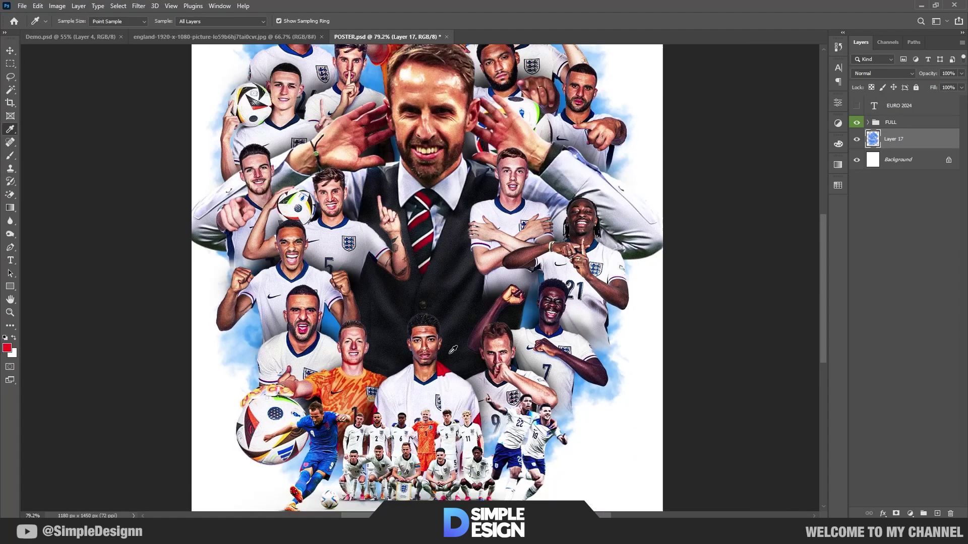
key("b")
left_click_drag(388, 161, 292, 141)
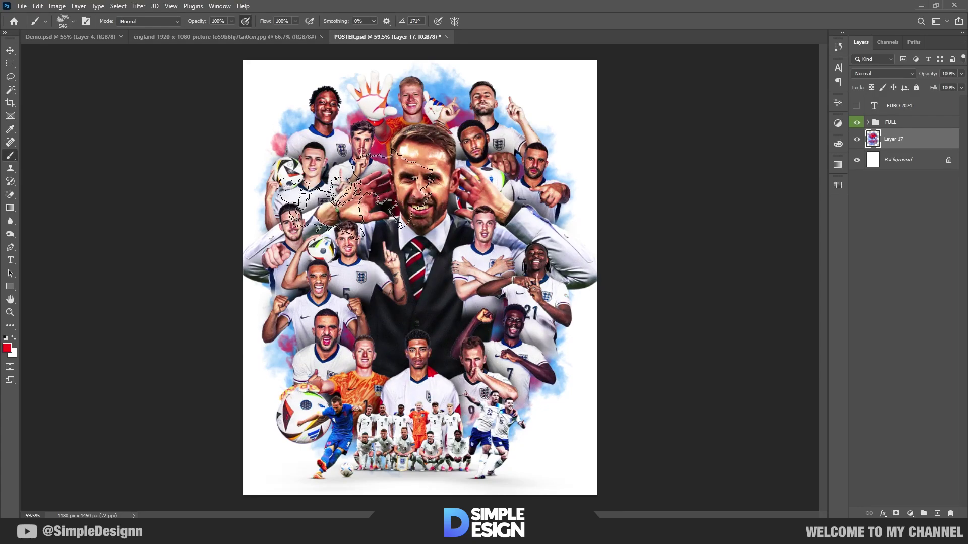
right_click(466, 391)
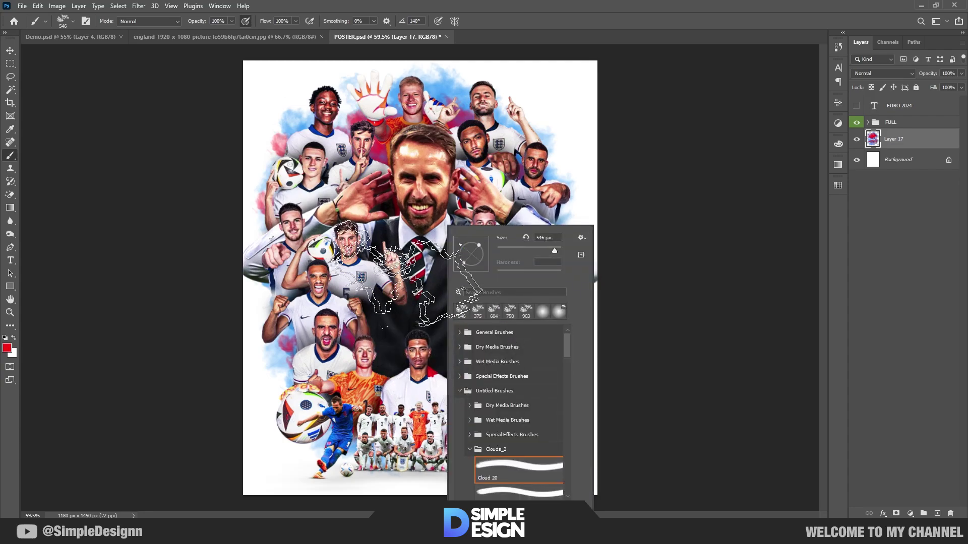
key("Return")
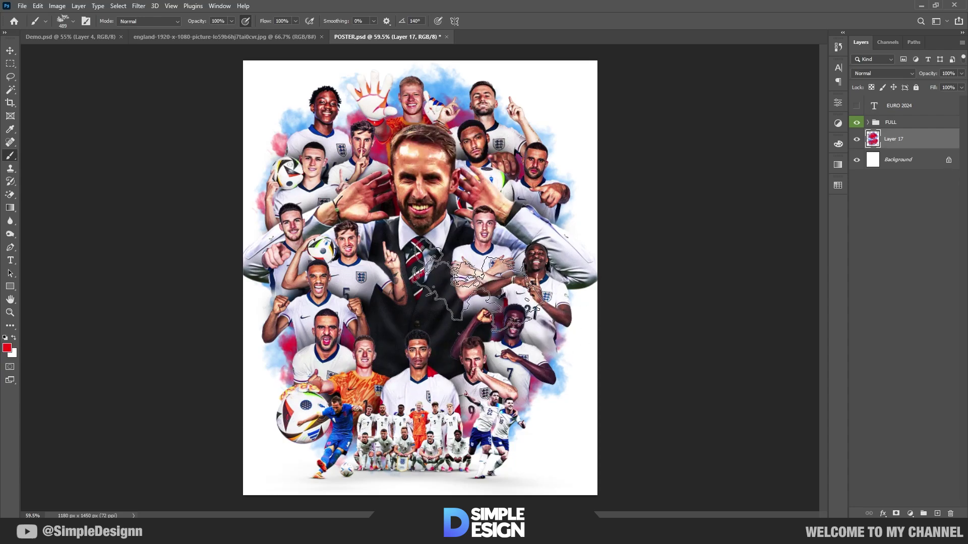
scroll(409, 227, "up", 1)
key("v")
scroll(389, 269, "down", 1)
Drag the London skyline photo into the poster, clip it to Layer 17 and enlarge it
key("ctrl+shift+Tab")
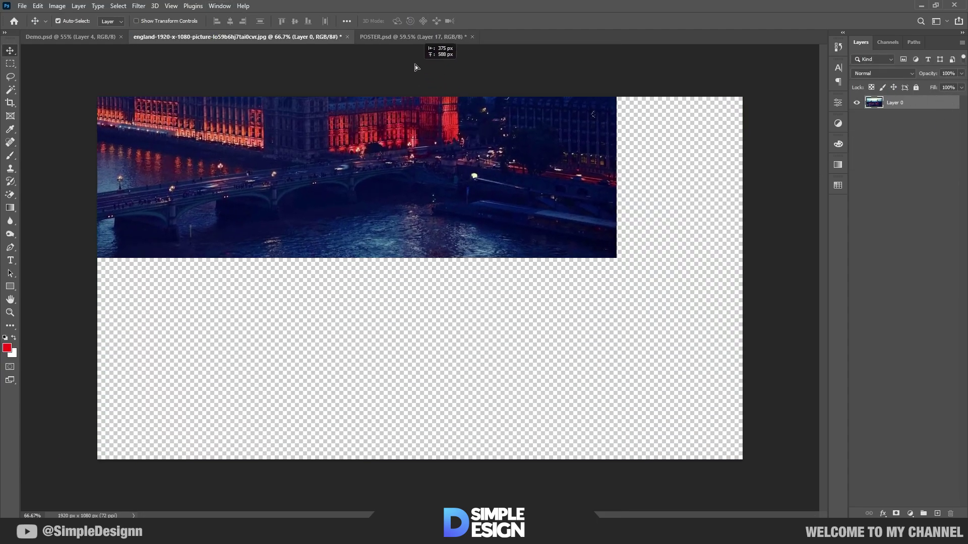
left_click_drag(818, 177, 493, 184)
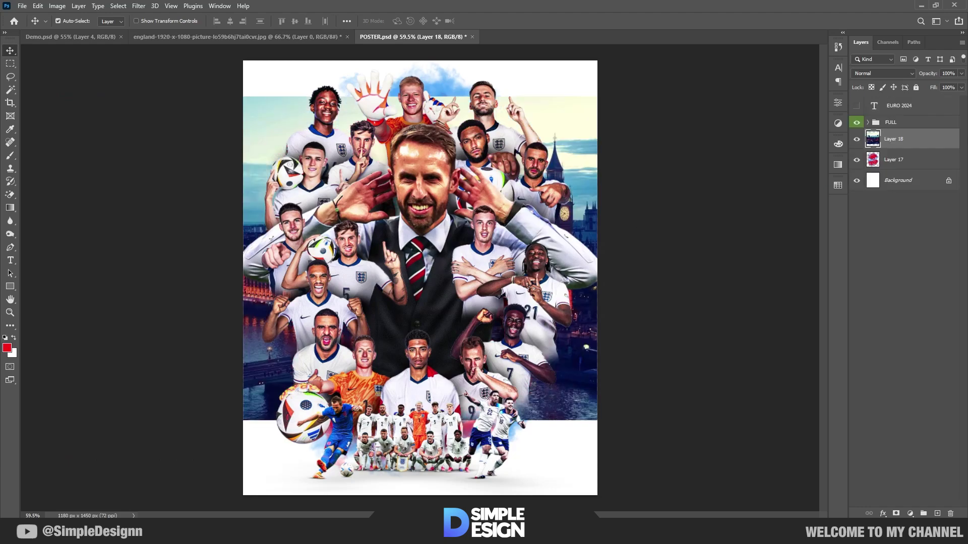
key("ctrl+alt+g")
key("ctrl+t")
mouse_move(423, 406)
left_mouse_down()
mouse_move(424, 337)
mouse_move(401, 452)
left_mouse_up()
scroll(423, 337, "down", 2)
mouse_move(459, 348)
left_mouse_down()
mouse_move(339, 258)
mouse_move(392, 341)
left_mouse_up()
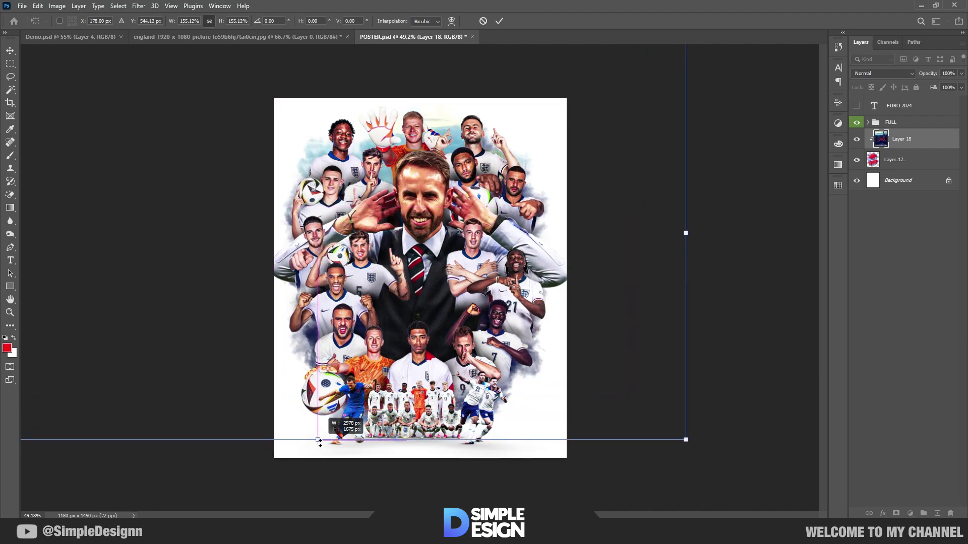
key("Return")
scroll(404, 134, "up", 2)
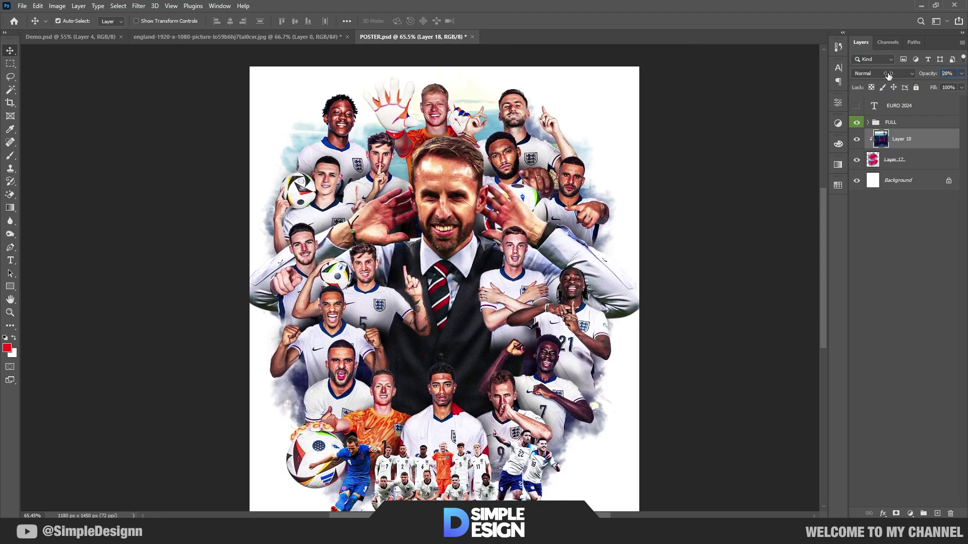
Blend the London photo as Overlay at 49% opacity
left_click_drag(888, 75, 851, 145)
left_click(882, 73)
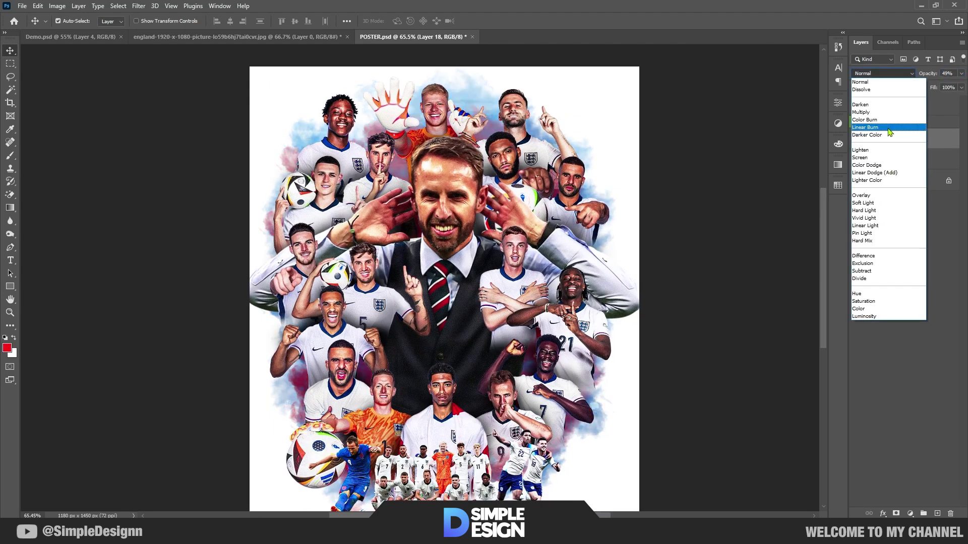
left_click(872, 199)
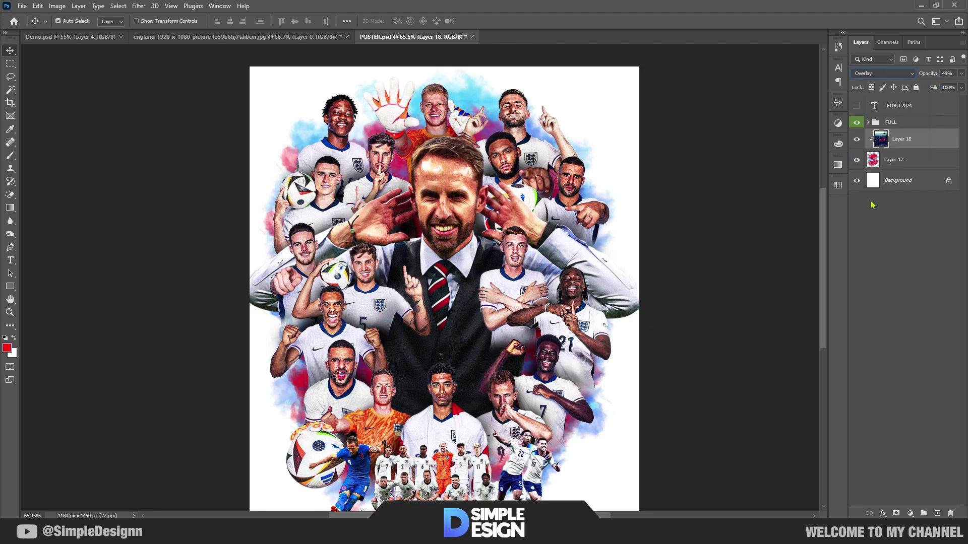
scroll(437, 381, "down", 2)
scroll(438, 382, "up", 1)
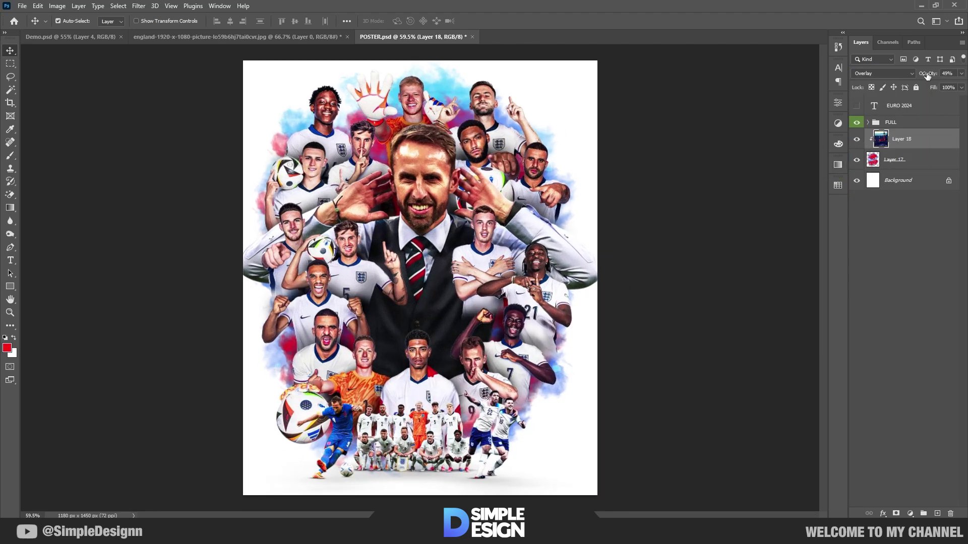
left_click_drag(927, 74, 946, 73)
left_click(887, 261)
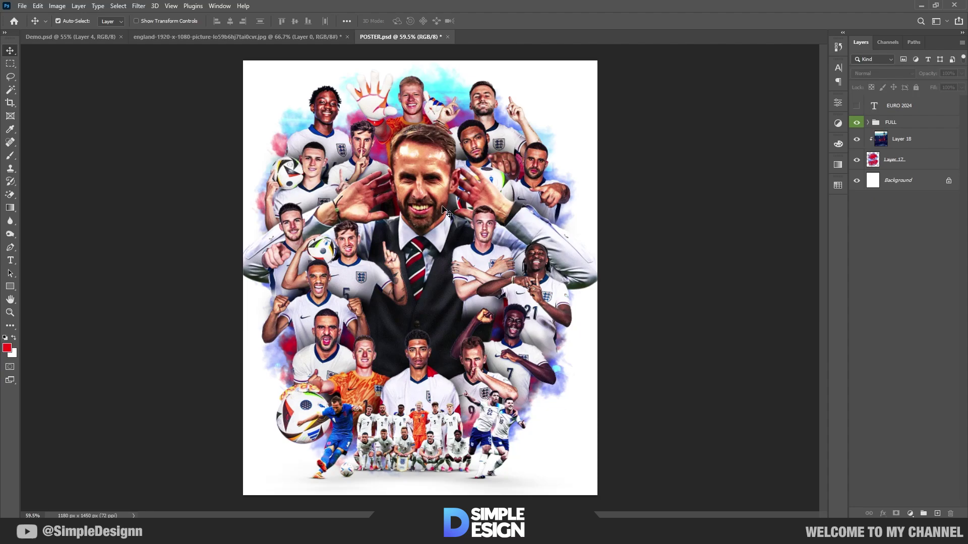
Add a layer mask to the cloud paint layer and set a black brush
scroll(411, 394, "up", 3)
scroll(411, 394, "up", 3)
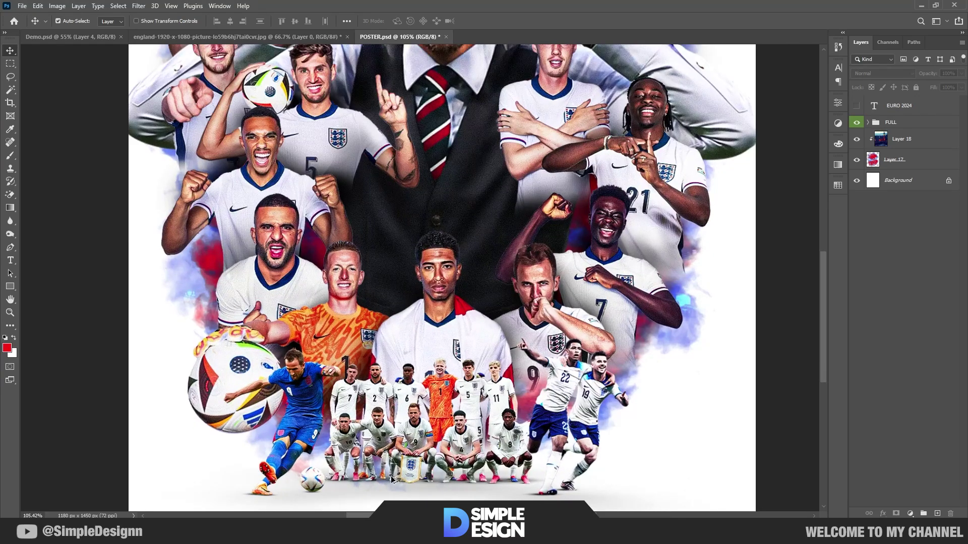
scroll(418, 476, "up", 4)
left_click(916, 160)
scroll(307, 465, "up", 4)
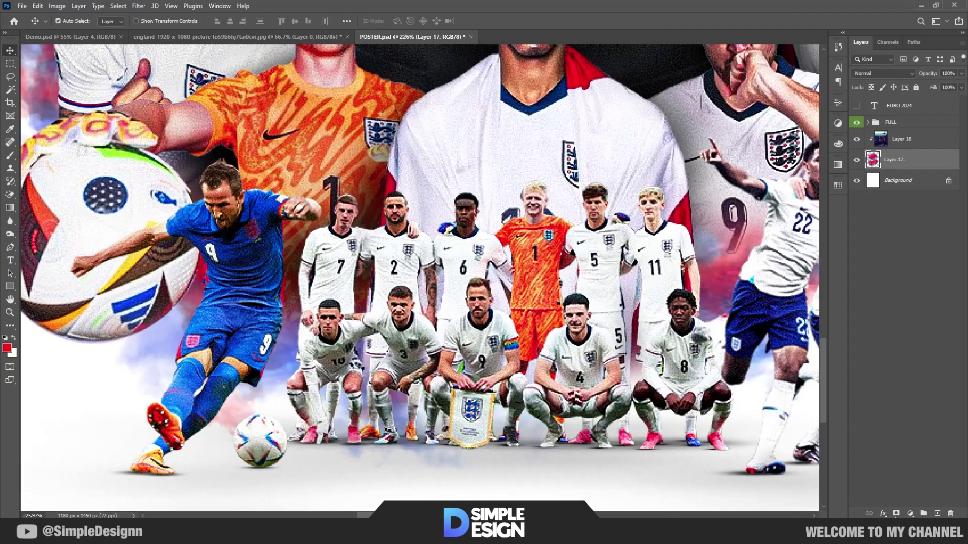
left_click(896, 514)
key("b")
key("d")
scroll(519, 398, "down", 2)
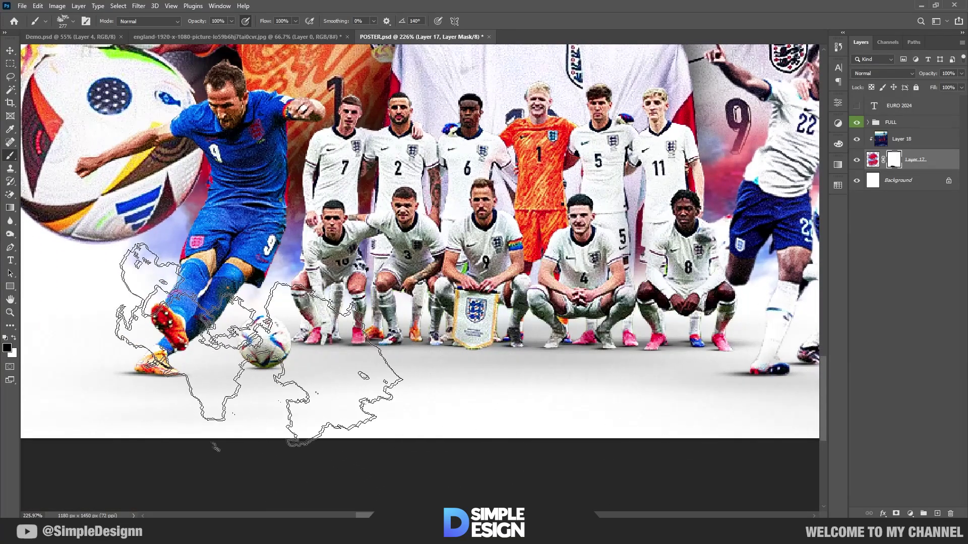
key("ctrl+0")
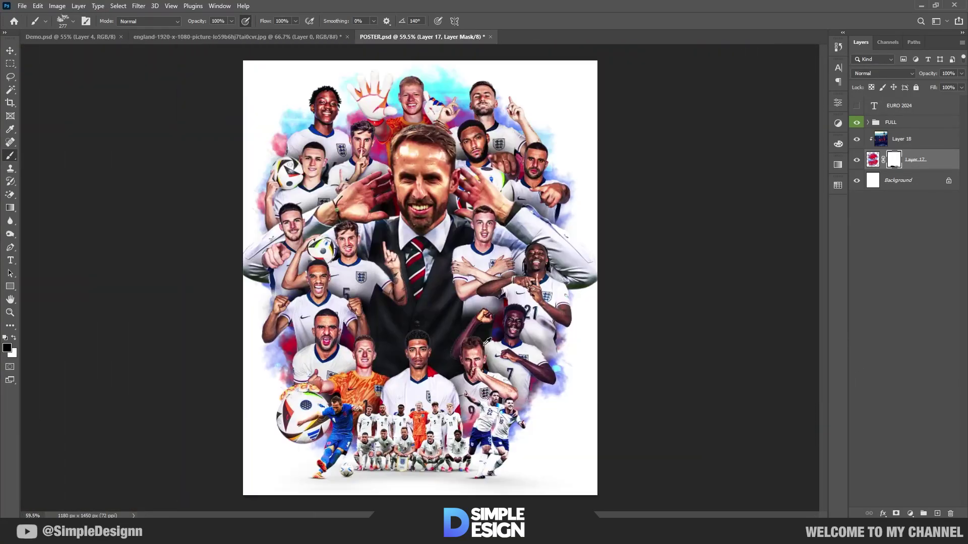
key("v")
Add an off-white f5f0ec Solid Color fill above the Background and show the EURO 2024 title
left_click(902, 180)
left_click(910, 514)
left_click(912, 336)
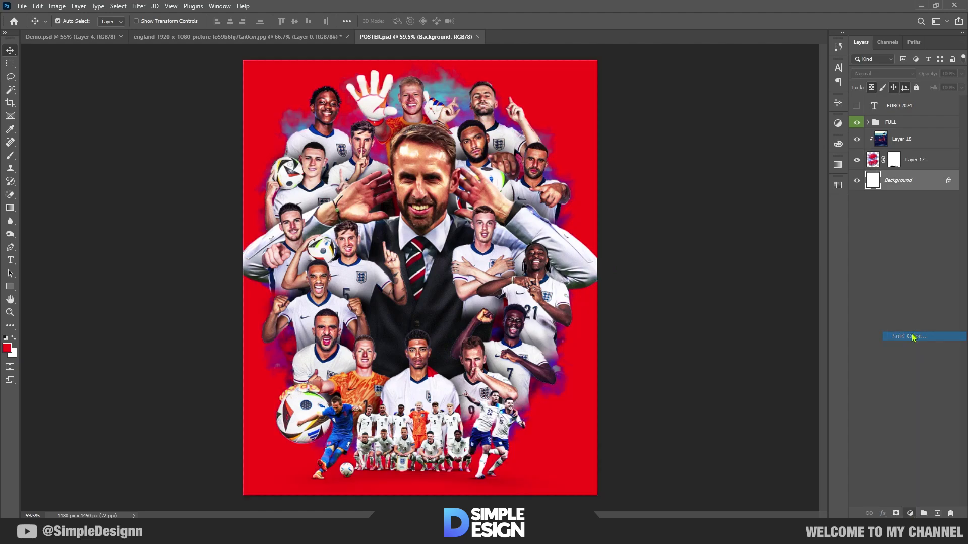
left_click(828, 464)
left_click(697, 350)
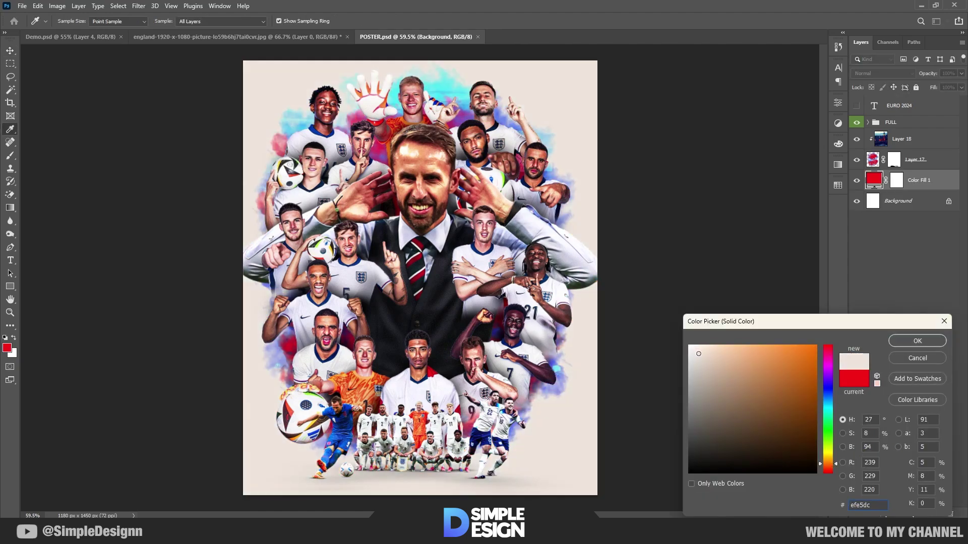
left_click_drag(700, 352, 693, 350)
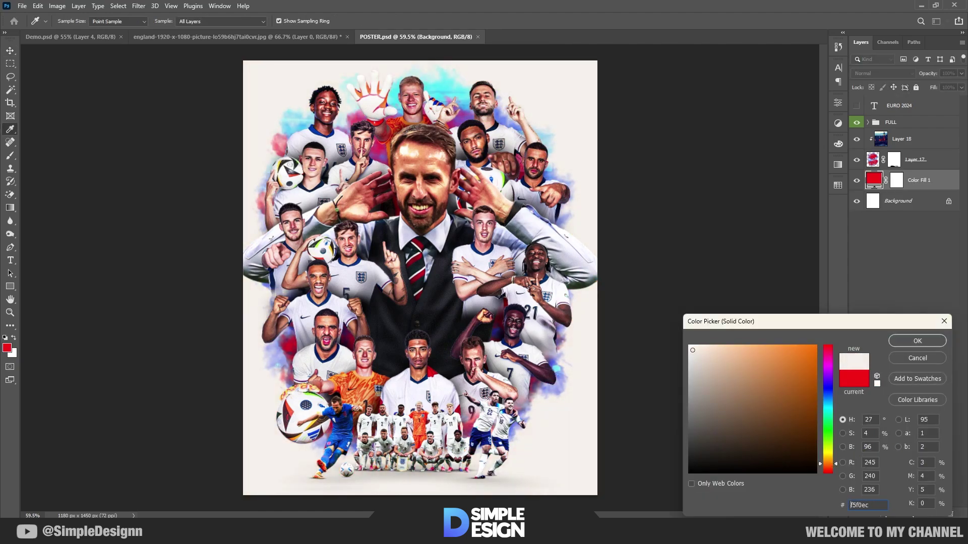
left_click(912, 345)
key("ctrl+plus")
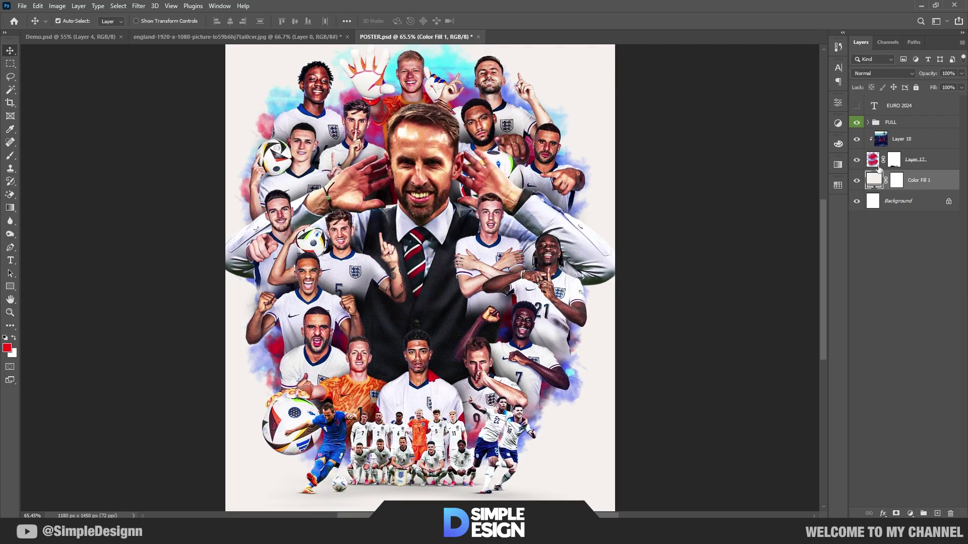
left_click(856, 106)
scroll(411, 303, "up", 5)
Give the EURO 2024 title a Bevel & Emboss with the Soft Chisel technique
left_click(902, 105)
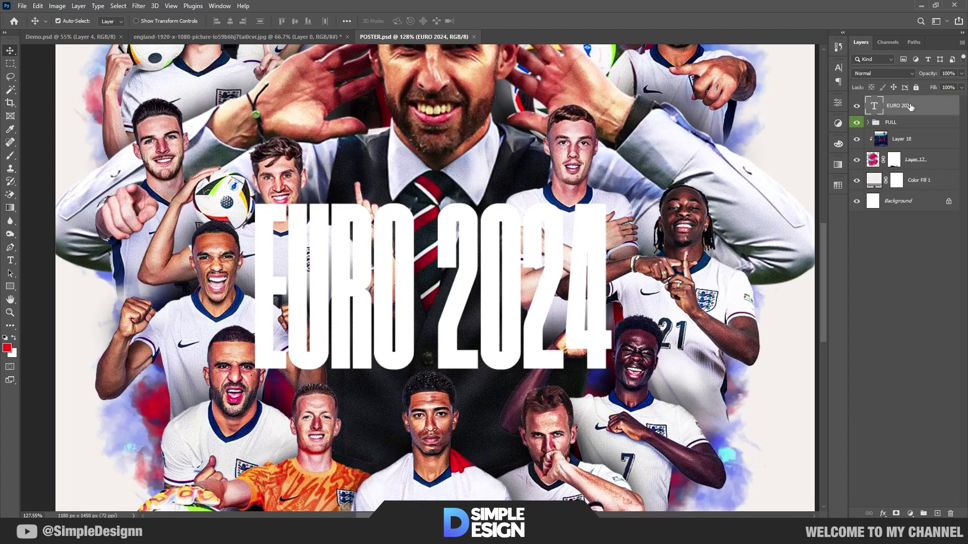
right_click(902, 106)
left_click(843, 76)
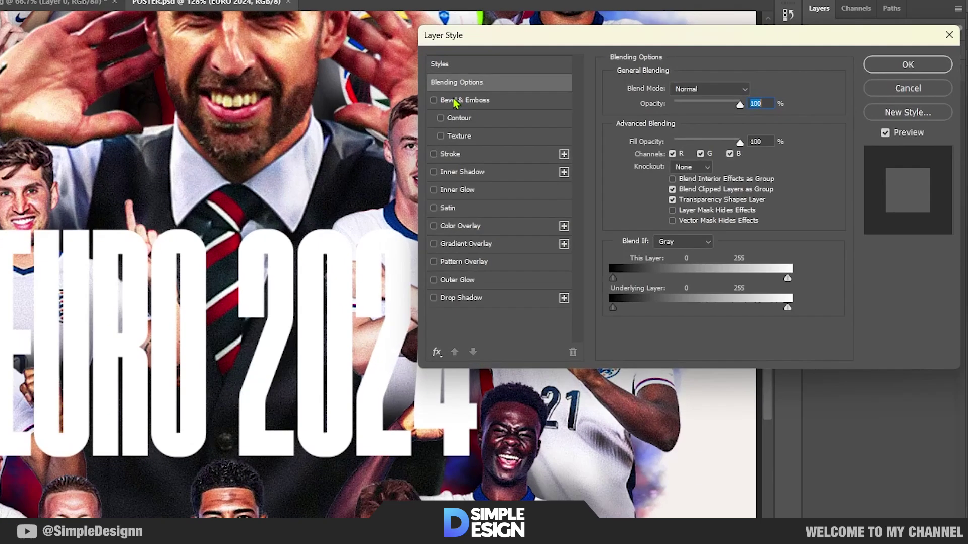
left_click(539, 114)
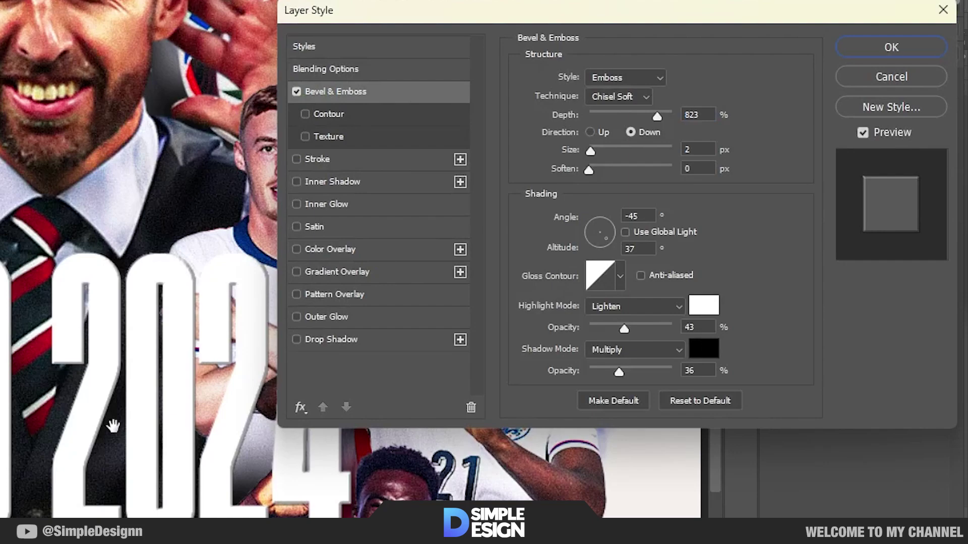
left_click(635, 97)
left_click(612, 136)
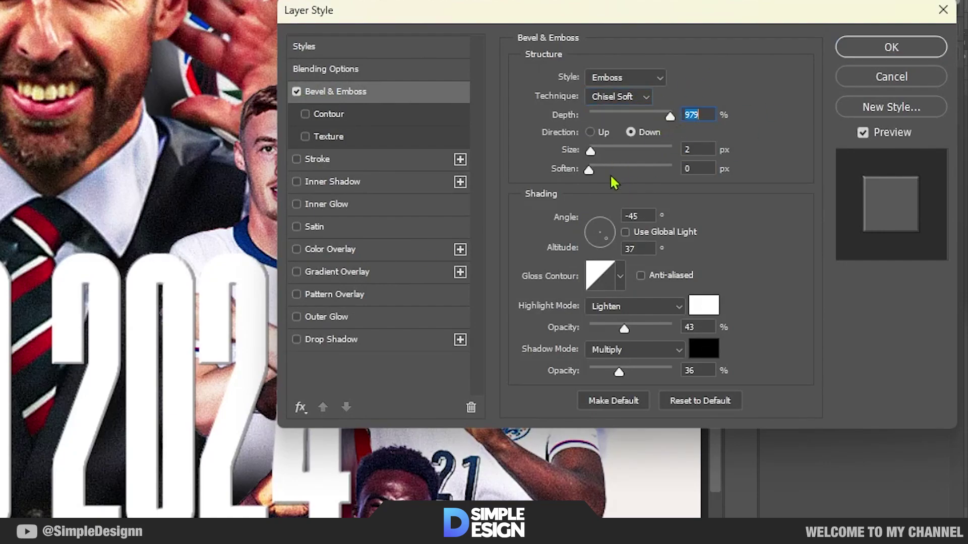
Add a 2 px yellow Stroke around the title letters
left_click(365, 161)
left_click(560, 202)
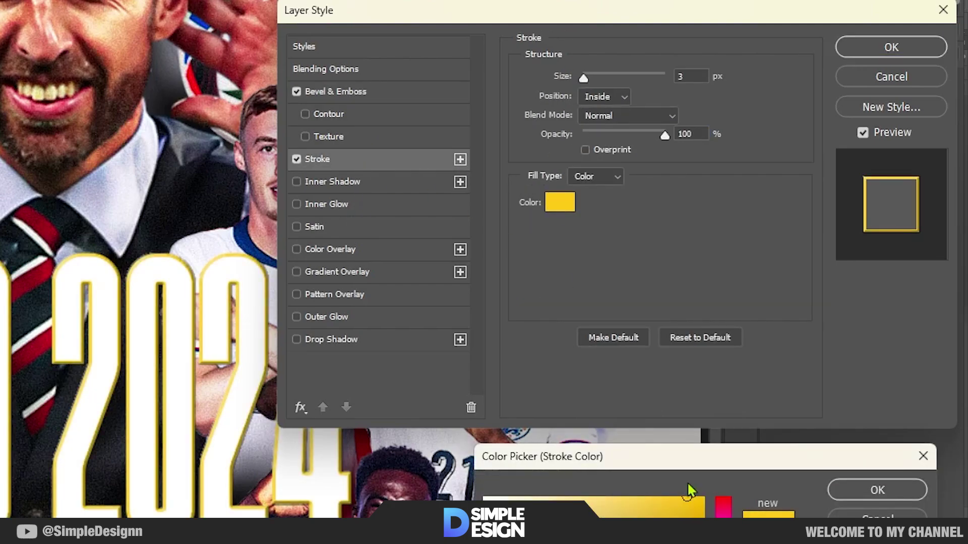
left_click(862, 489)
left_click(694, 77)
key("Down")
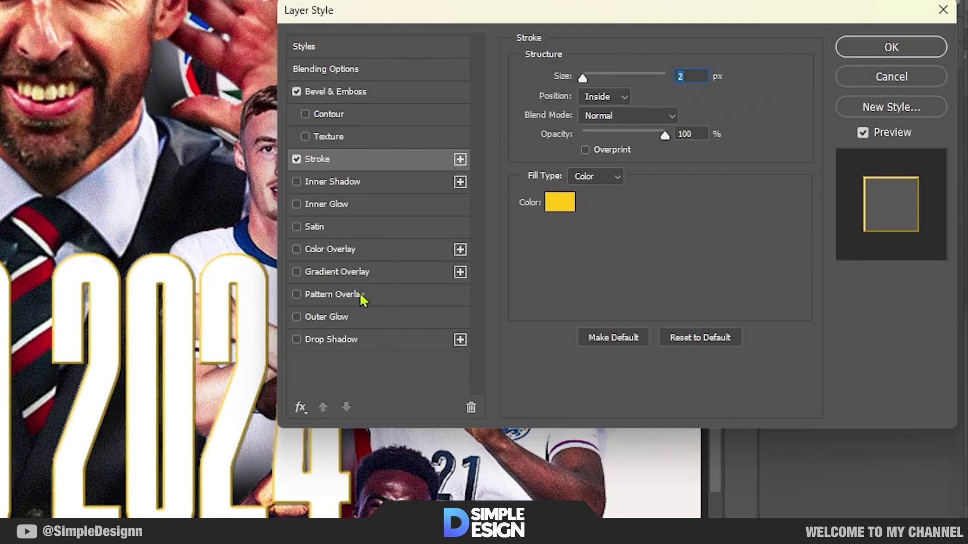
Add a small, softened bright-yellow Inner Shadow to the title
left_click(355, 183)
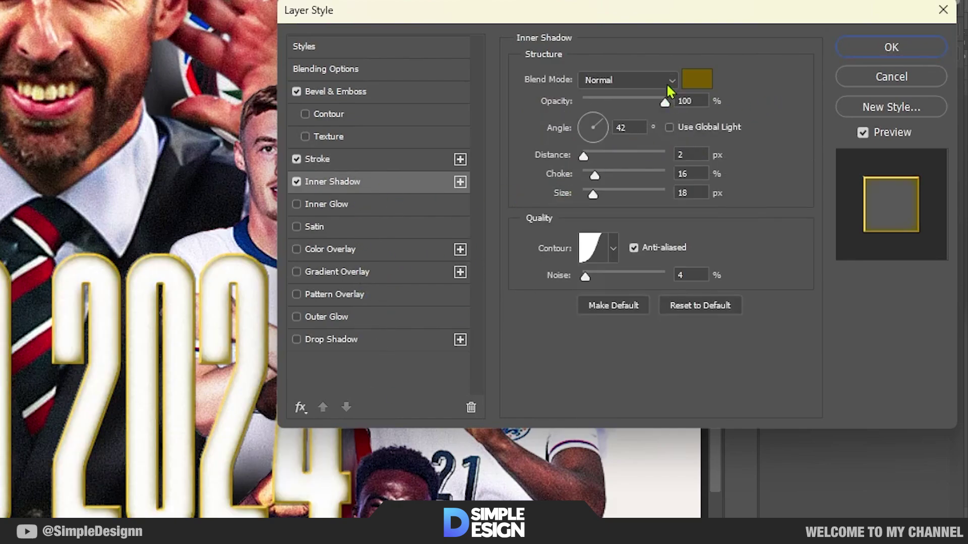
left_click(697, 79)
left_click(680, 511)
key("Return")
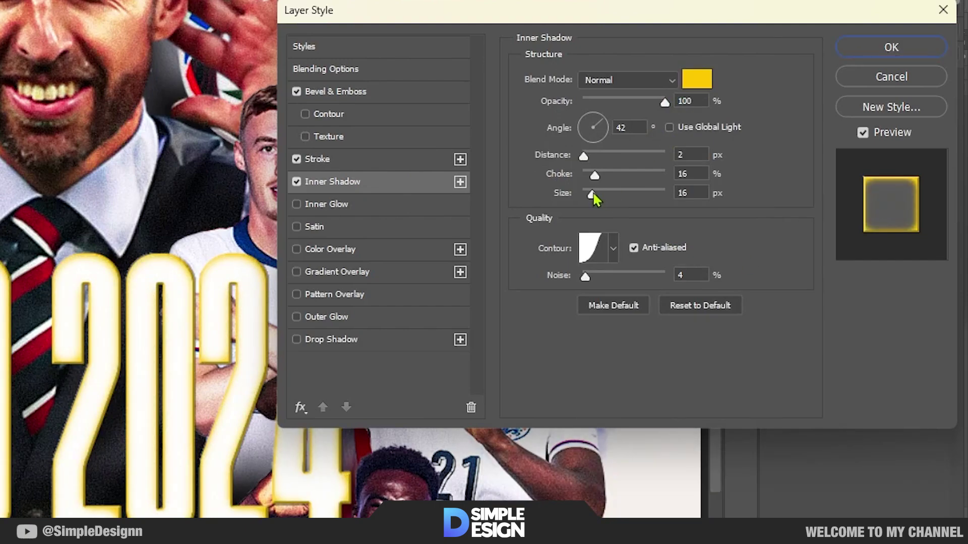
mouse_move(594, 195)
left_mouse_down()
mouse_move(619, 180)
mouse_move(595, 198)
left_mouse_up()
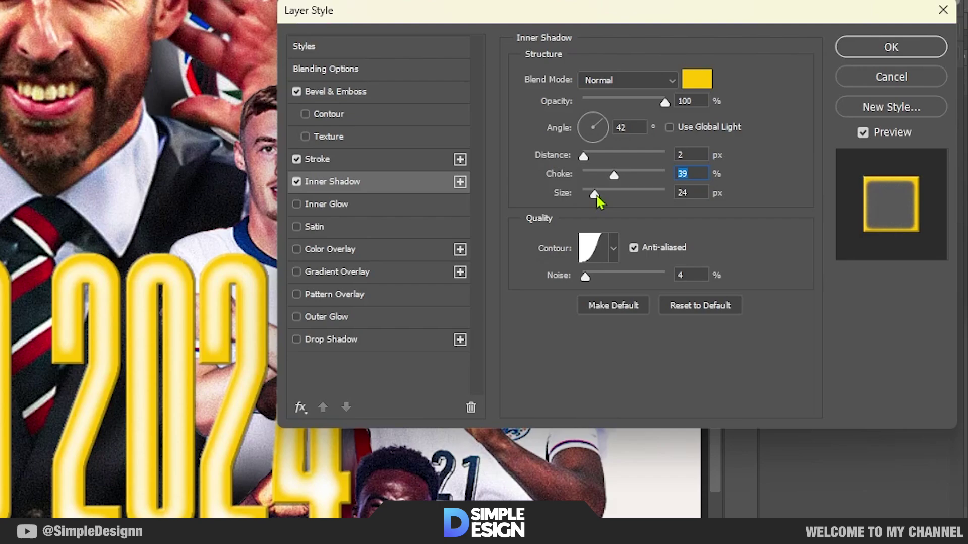
mouse_move(650, 104)
left_mouse_down()
mouse_move(625, 104)
mouse_move(643, 111)
left_mouse_up()
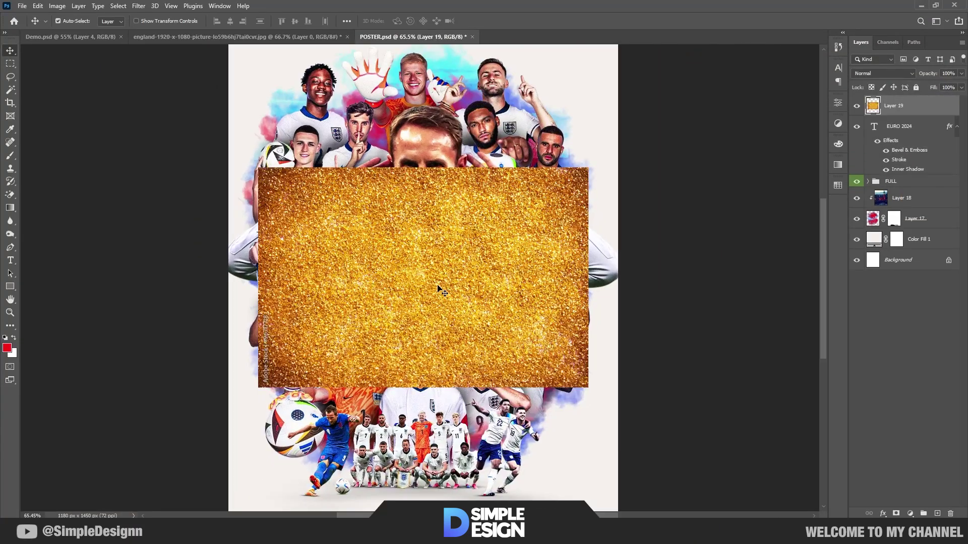
Scale the gold glitter layer down to fit the EURO 2024 title
left_click(914, 111, "alt")
key("ctrl+t")
left_click_drag(589, 277, 519, 277)
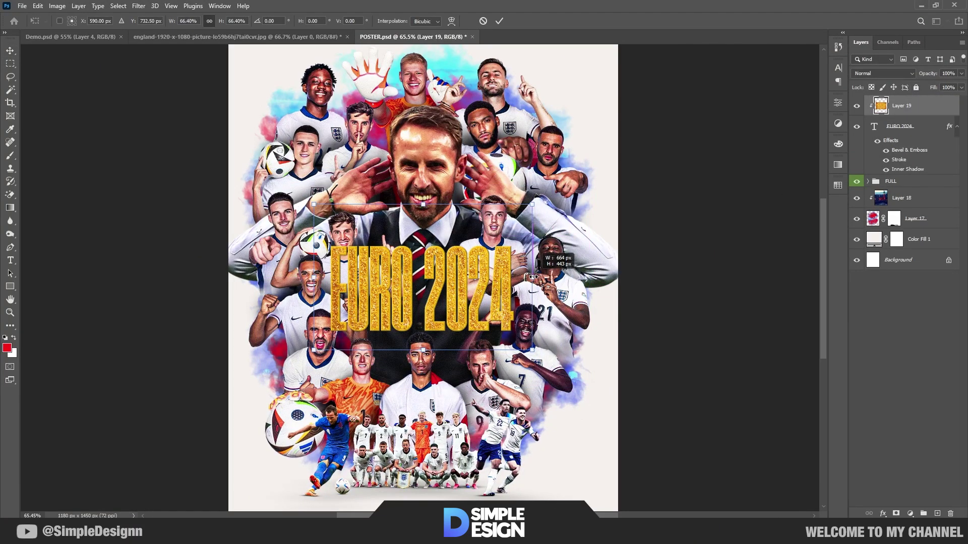
scroll(519, 276, "up", 5)
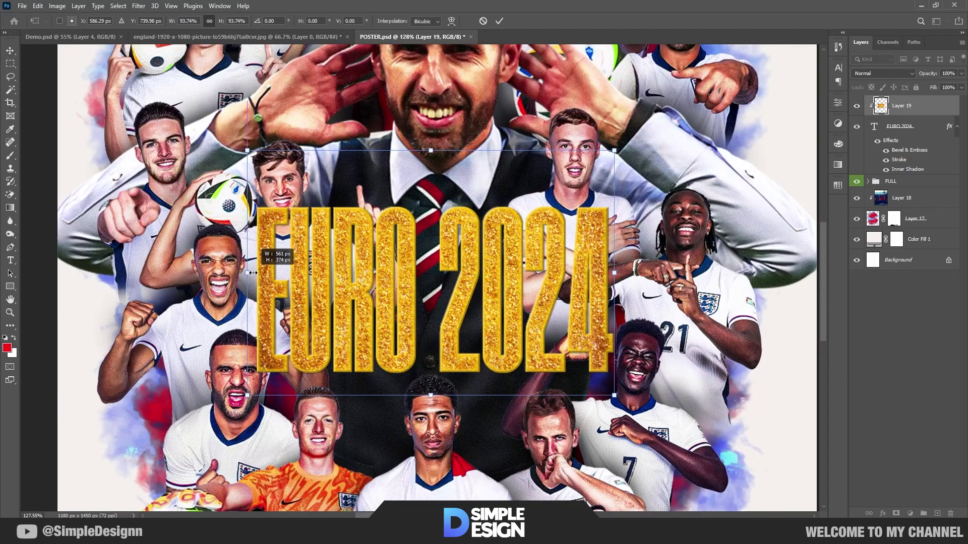
key("Return")
scroll(519, 347, "down", 3)
scroll(519, 348, "down", 1)
Paste a gold silk texture, clip it to EURO 2024 and transform it over the letters
key("ctrl+v")
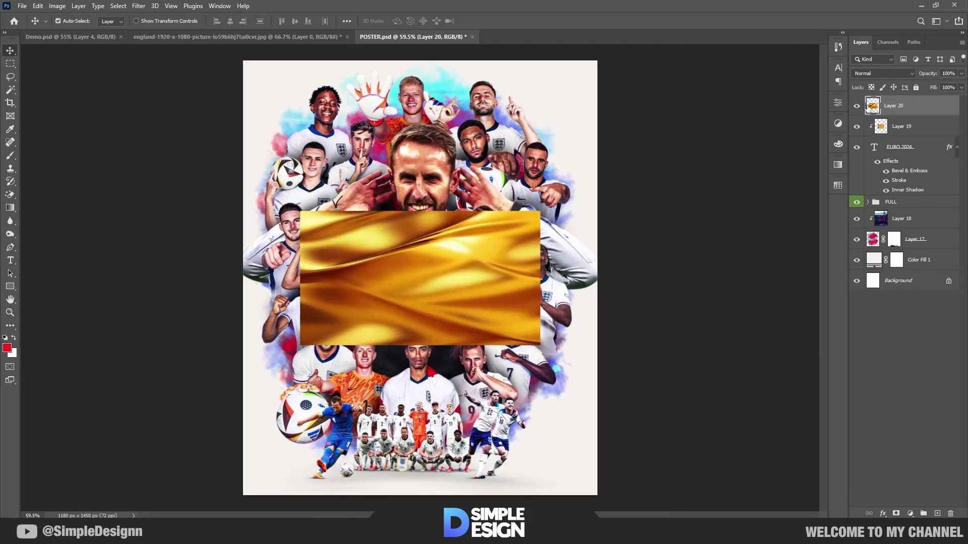
key("ctrl+alt+g")
key("ctrl+t")
left_click_drag(526, 274, 529, 277)
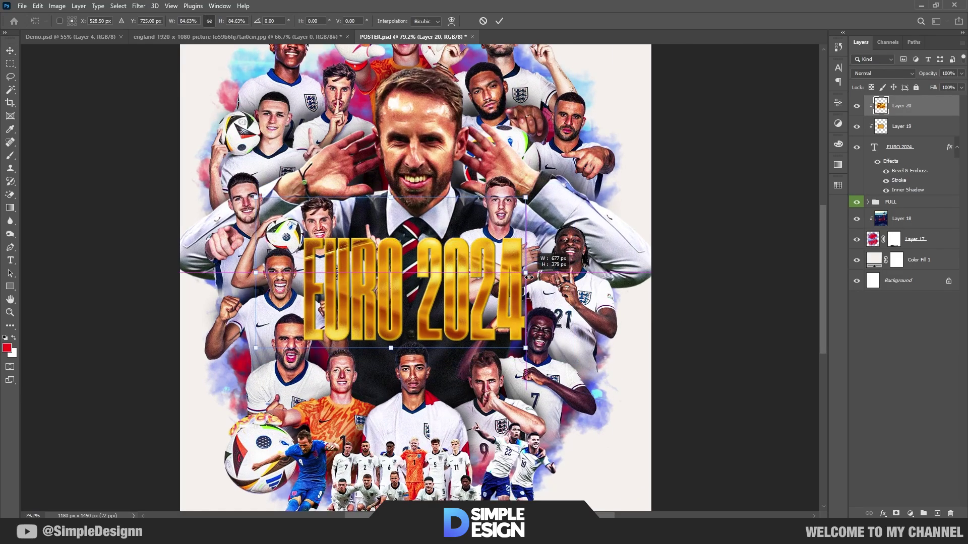
left_click_drag(254, 273, 301, 273)
scroll(412, 309, "up", 3)
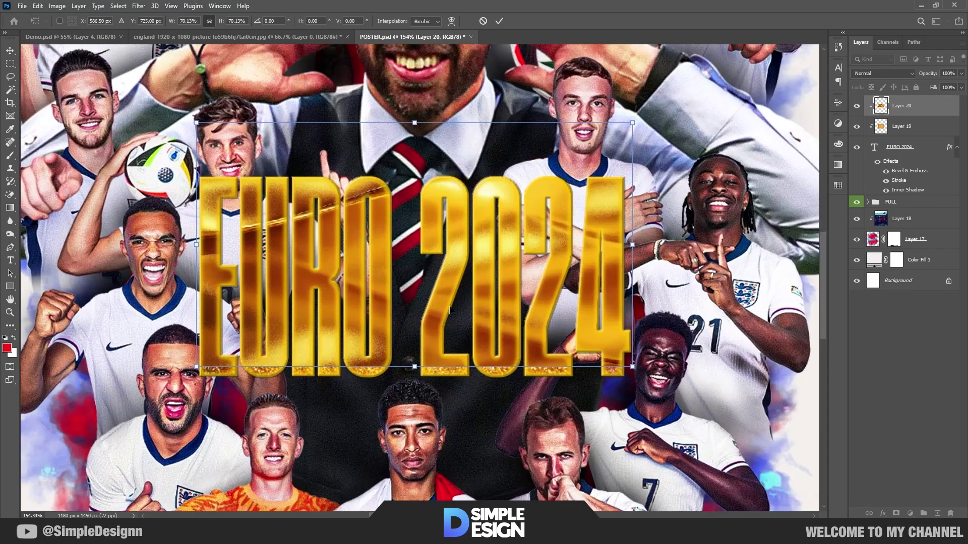
left_click_drag(449, 308, 449, 330)
left_click_drag(415, 147, 419, 168)
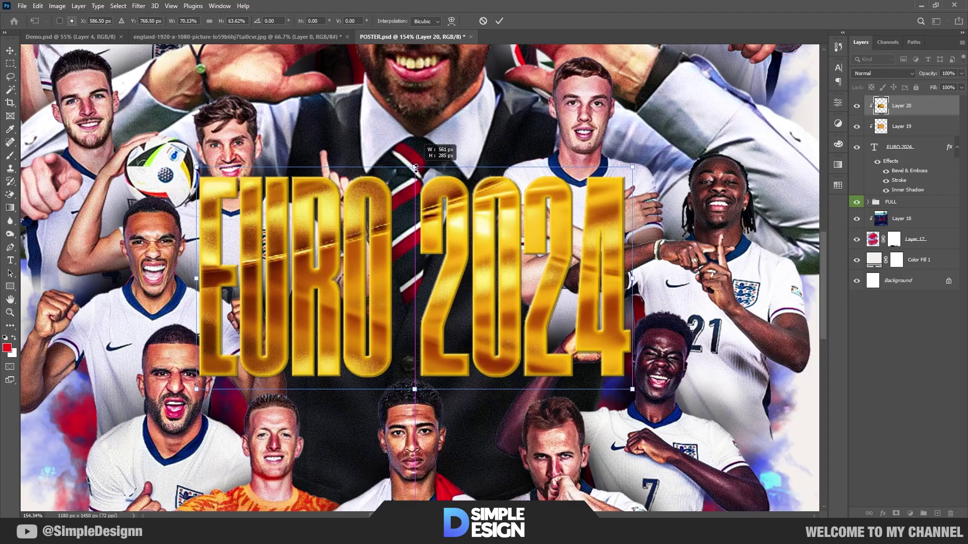
key("Return")
scroll(420, 176, "down", 2)
Add a Drop Shadow to EURO 2024 with size 46, opacity 100% and spread 14%
right_click(902, 146)
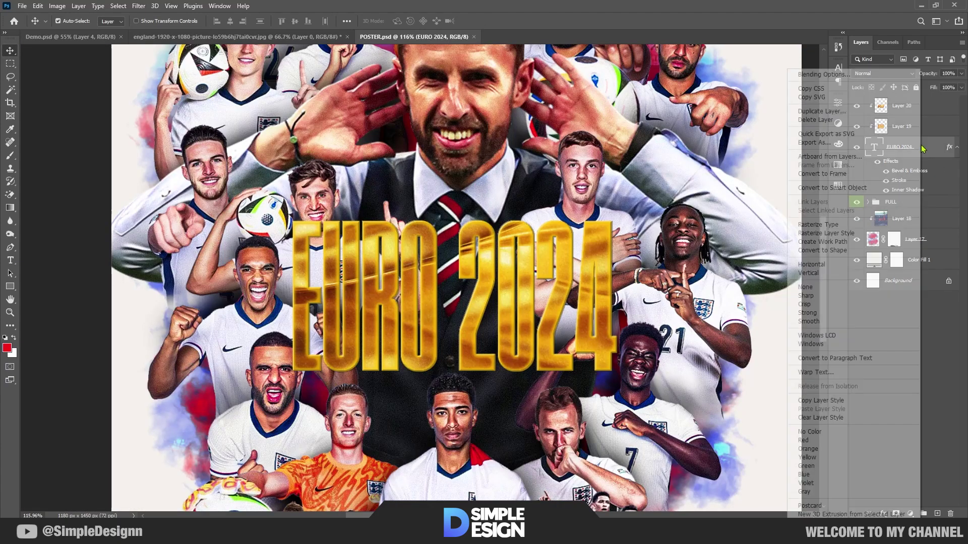
left_click(816, 73)
left_click(625, 255)
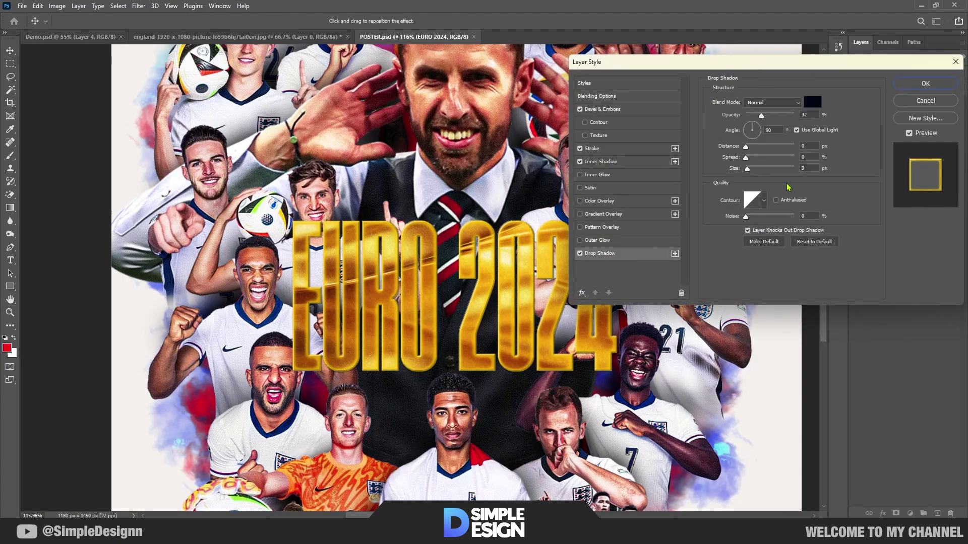
left_click_drag(746, 169, 756, 170)
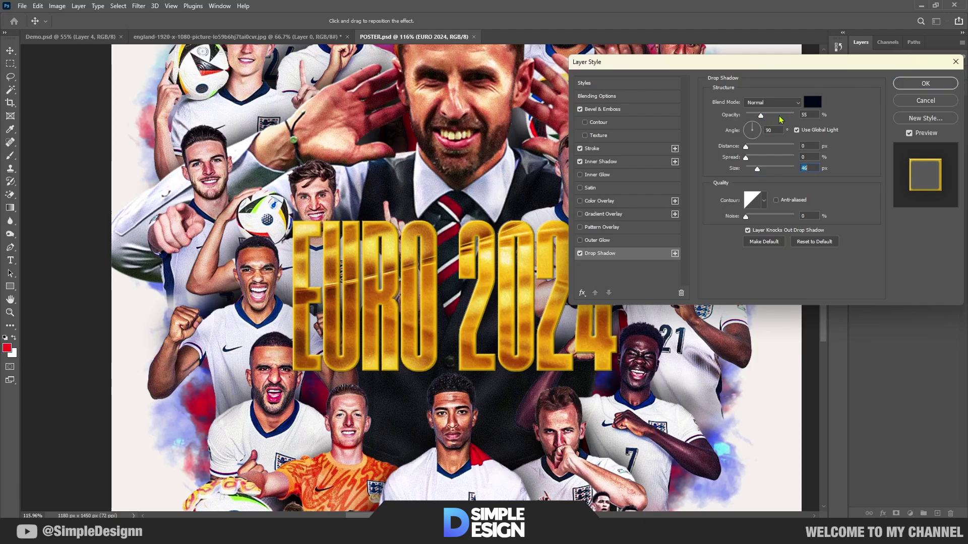
left_click_drag(779, 115, 794, 115)
left_click_drag(746, 158, 752, 159)
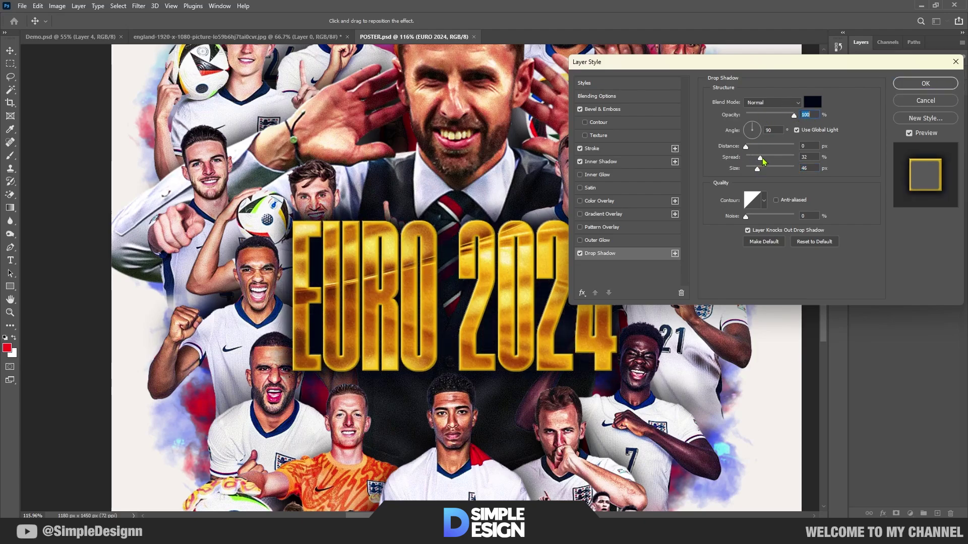
Colour the drop shadow dark red 57000d and add a red Outer Glow
left_click(812, 103)
left_click(210, 402)
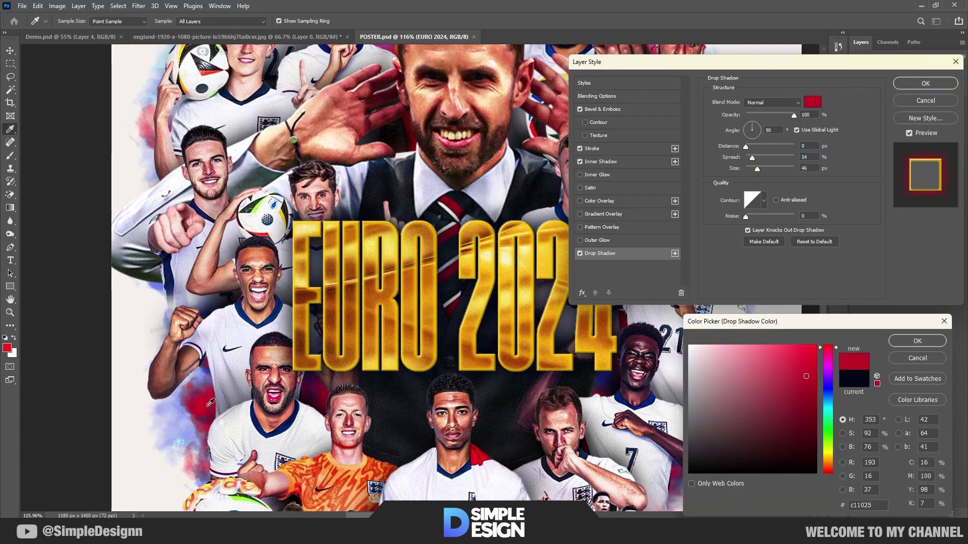
left_click(210, 369)
left_click(213, 386)
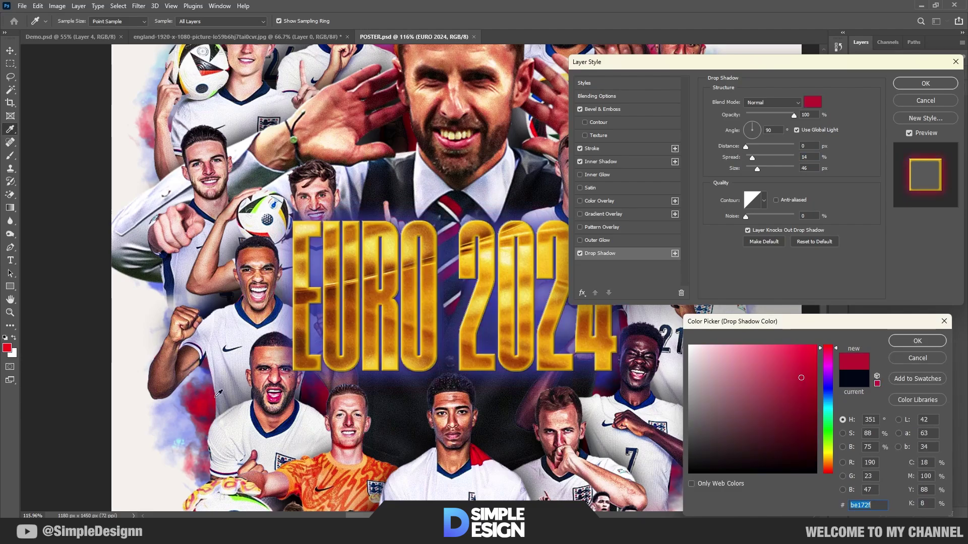
left_click(807, 403)
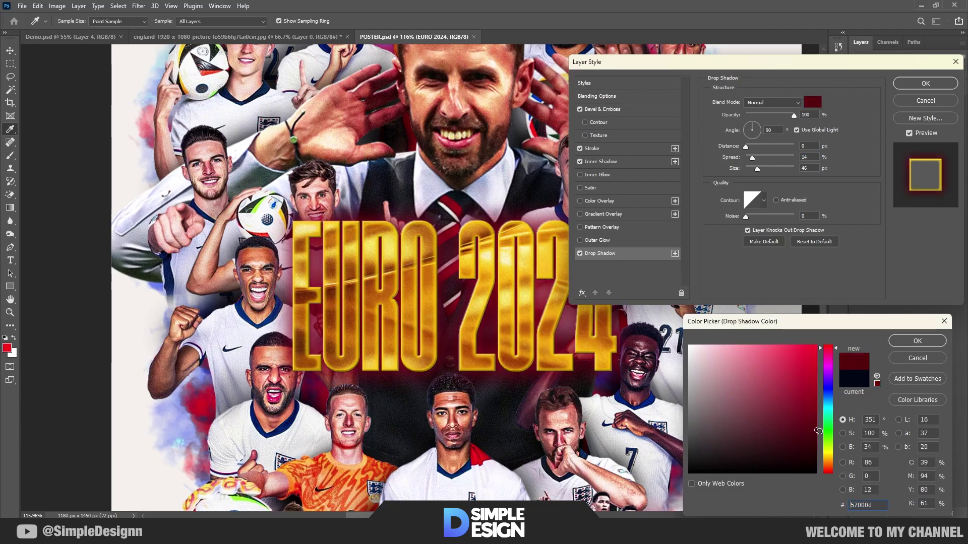
left_click(917, 341)
left_click(608, 240)
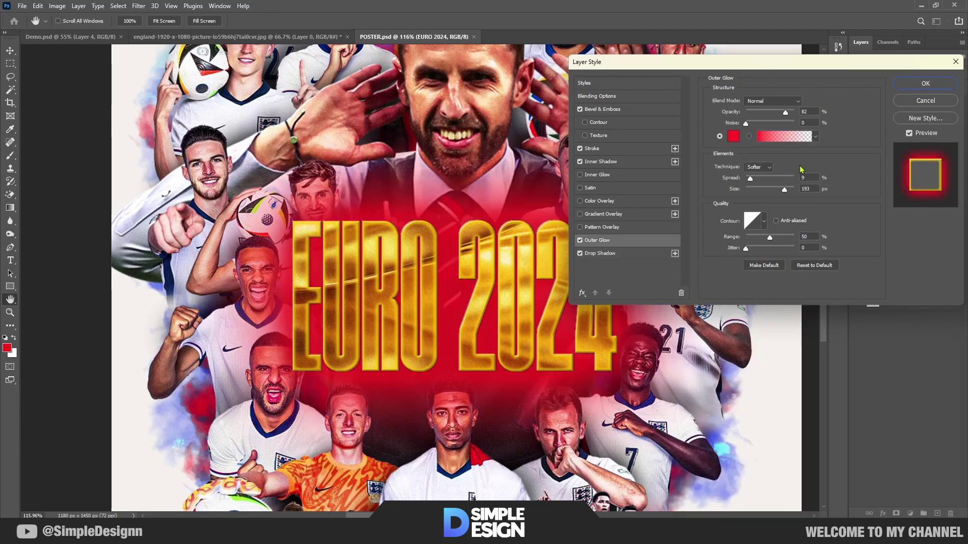
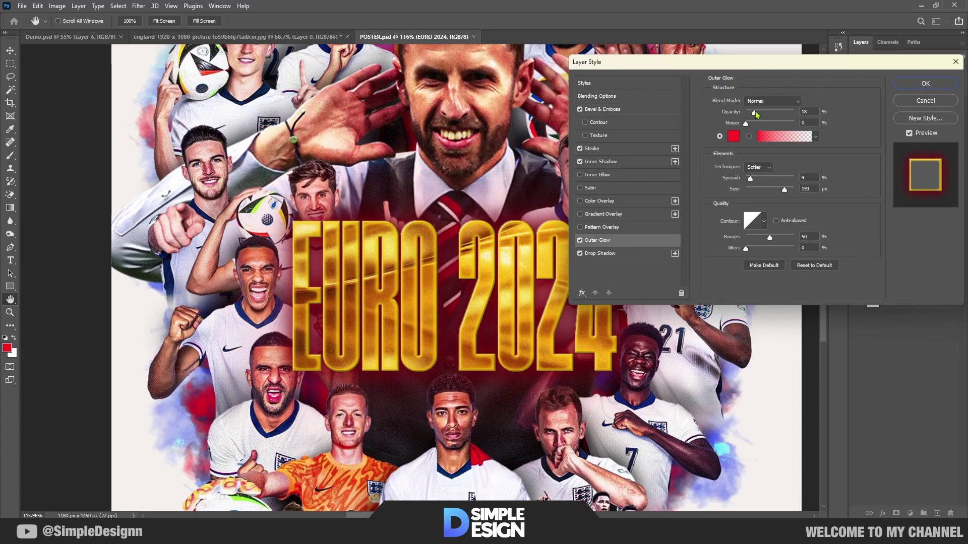
Tighten the EURO 2024 outer glow to about 24 px and colour it dark red sampled from the smoke
left_click(764, 191)
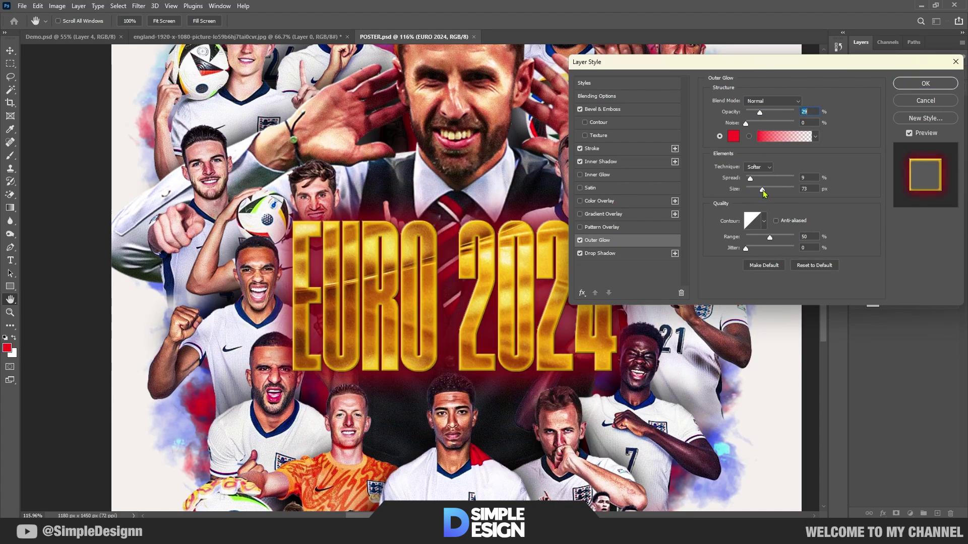
left_click_drag(756, 194, 753, 191)
left_click(733, 136)
left_click(206, 370)
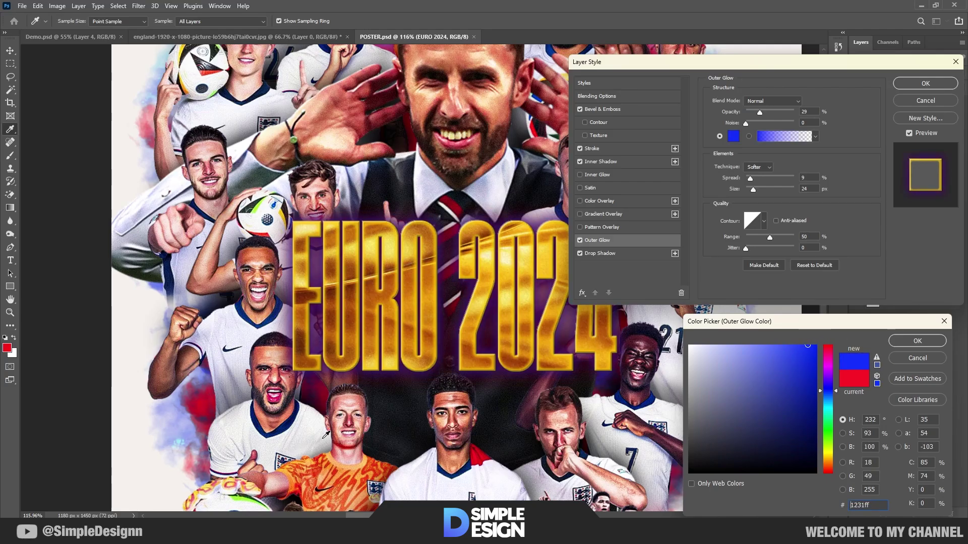
left_click(201, 409)
left_click(917, 341)
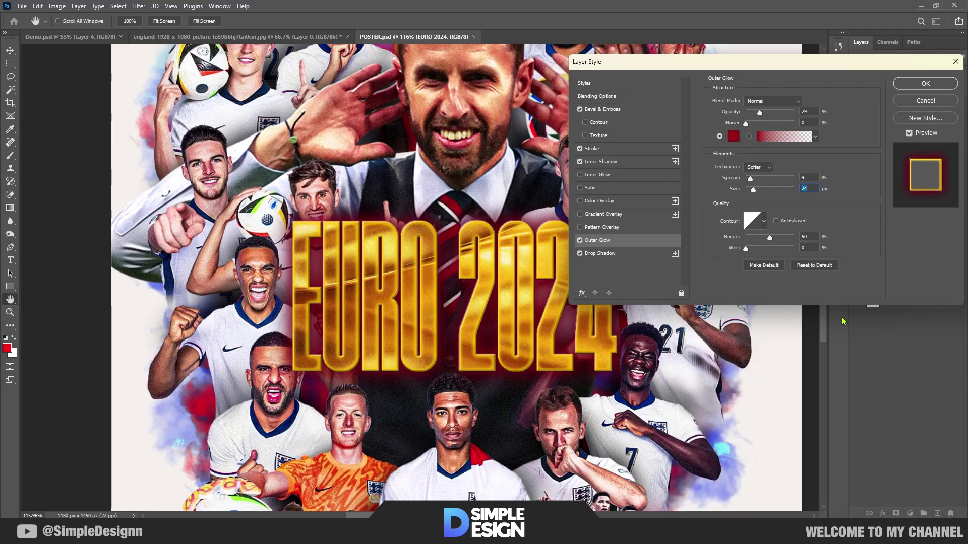
left_click(903, 87)
Add a Vibrance adjustment layer above Layer 20 with Saturation +19
key("v")
scroll(604, 341, "down", 3, "alt")
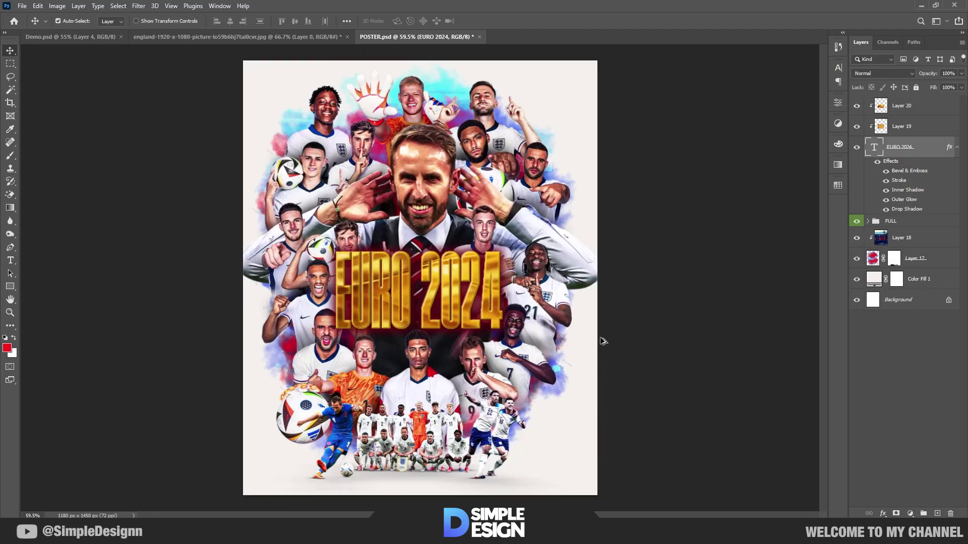
scroll(372, 322, "up", 1, "alt")
scroll(389, 330, "down", 1)
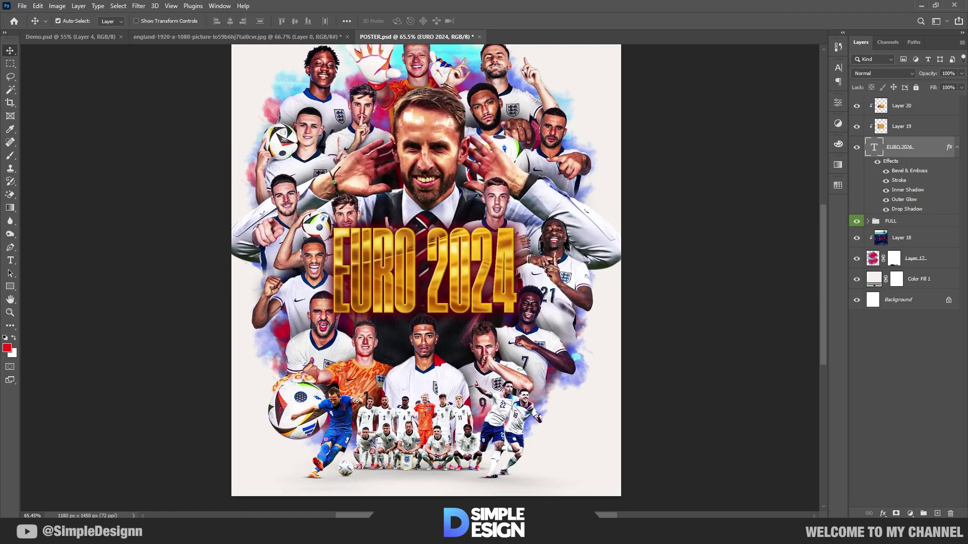
left_click(907, 106)
left_click(909, 514)
left_click(917, 407)
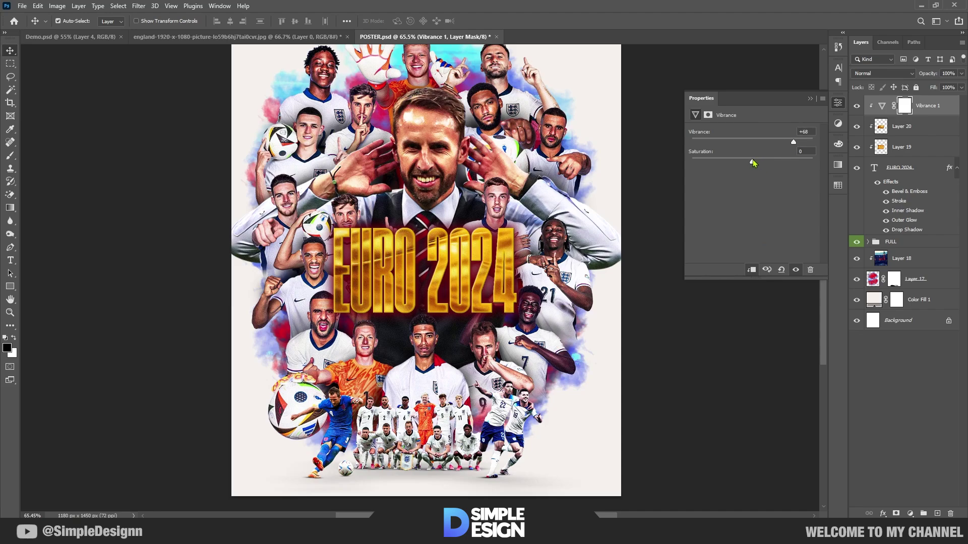
left_click_drag(753, 161, 764, 161)
left_click(810, 99)
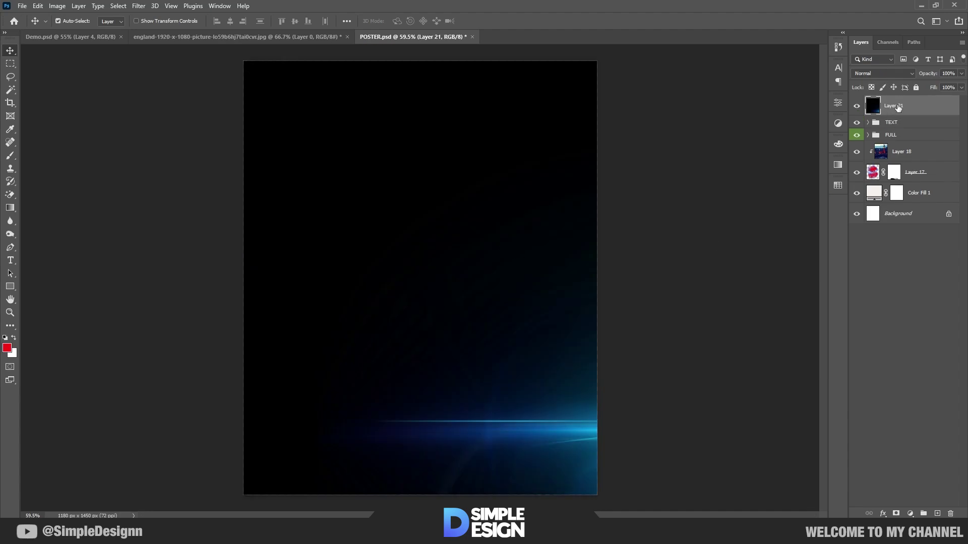
Convert the flare layer to a smart object, scale it down, and move it over the title
right_click(898, 108)
left_click(807, 233)
key("ctrl+t")
mouse_move(244, 433)
left_mouse_down()
mouse_move(364, 292)
mouse_move(244, 241)
left_mouse_up()
left_click_drag(544, 143, 433, 186)
left_click_drag(338, 262, 395, 253)
key("Return")
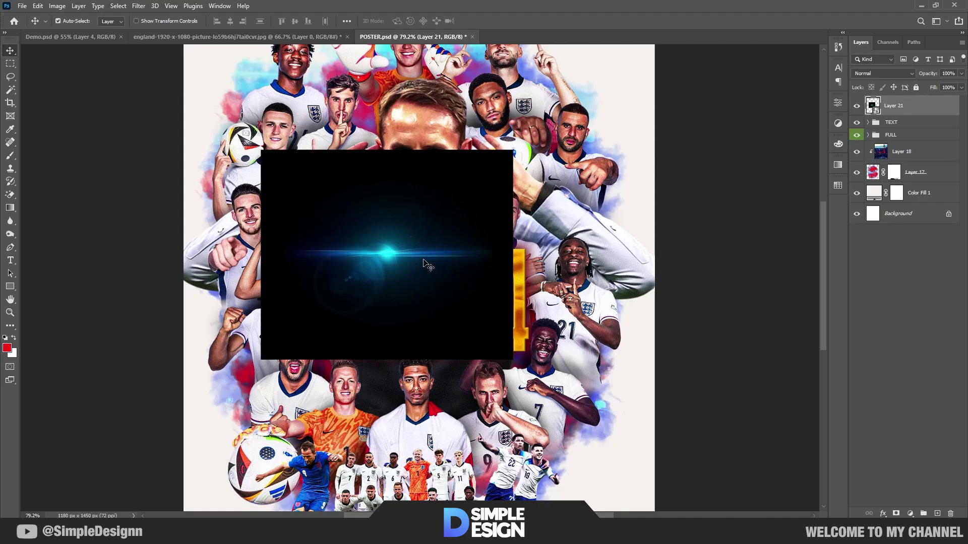
scroll(423, 262, "up", 2)
Blend the flare in Screen mode and nudge its glow onto the E of EURO
left_click(882, 74)
left_click(873, 158)
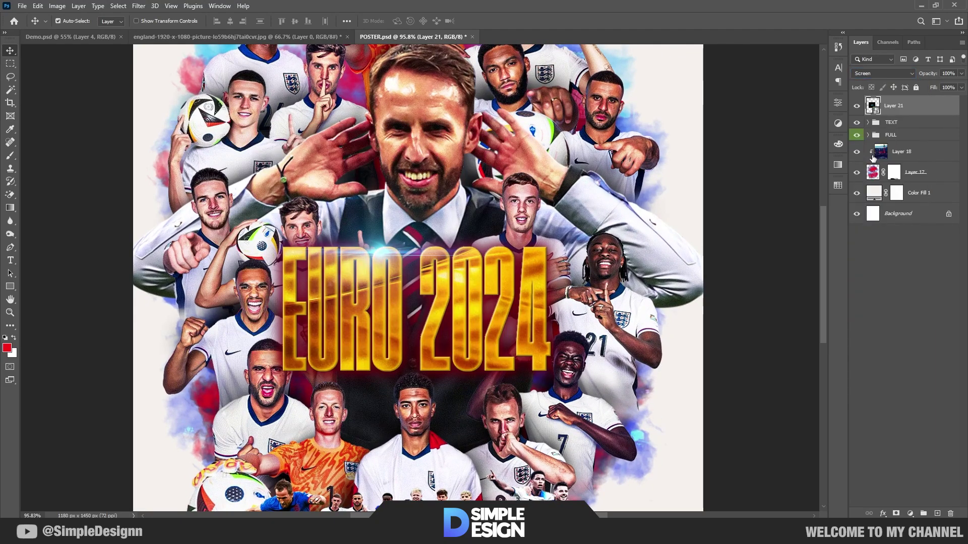
mouse_move(388, 263)
left_mouse_down()
mouse_move(313, 253)
mouse_move(392, 259)
left_mouse_up()
key("ctrl+t")
key("Return")
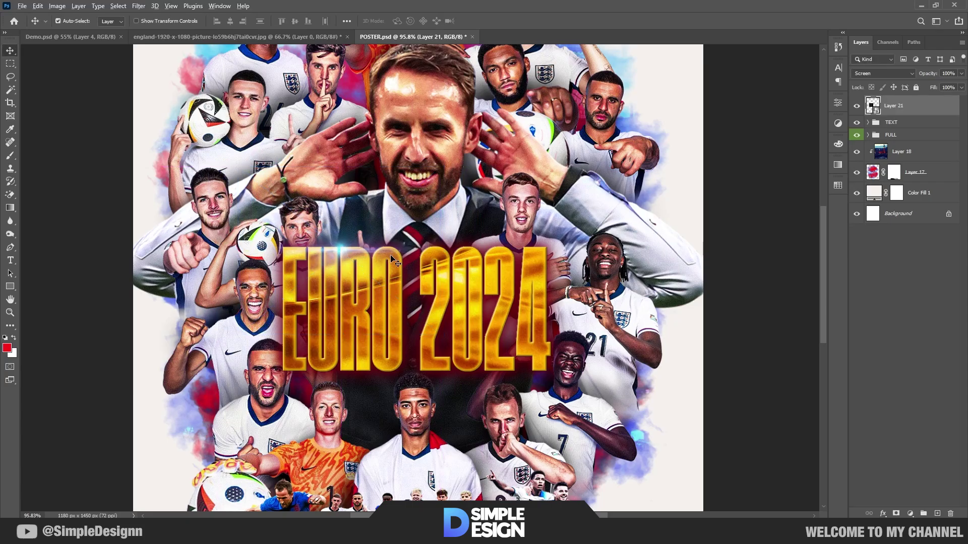
scroll(287, 262, "up", 3)
Colorize the flare gold with Hue/Saturation: Hue 50, Saturation 76
key("ctrl+u")
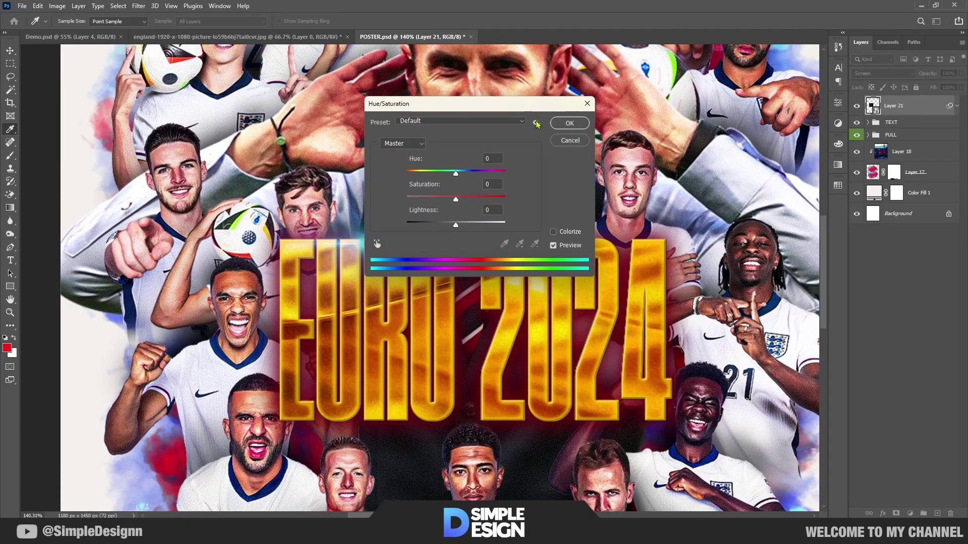
left_click_drag(453, 104, 665, 113)
left_click(764, 241)
left_click_drag(653, 208, 694, 209)
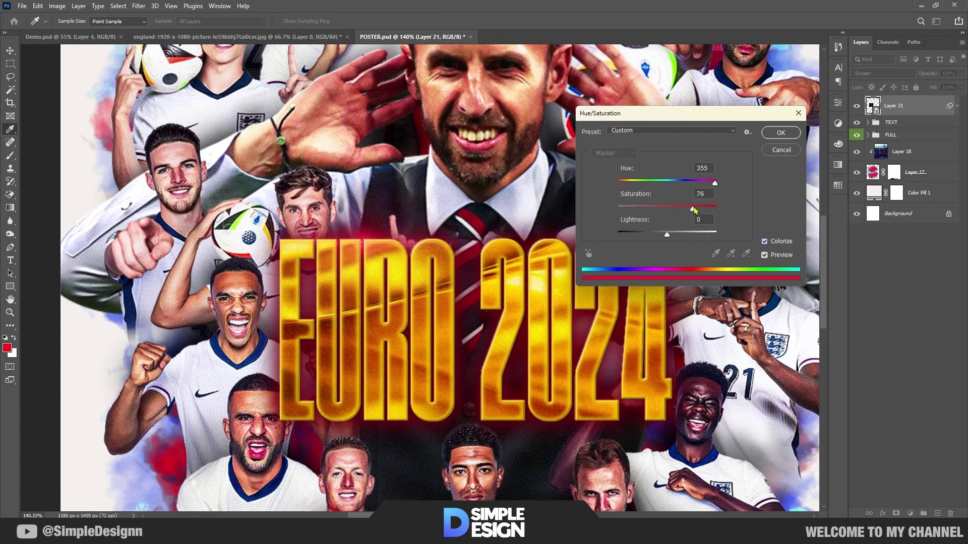
left_click(632, 183)
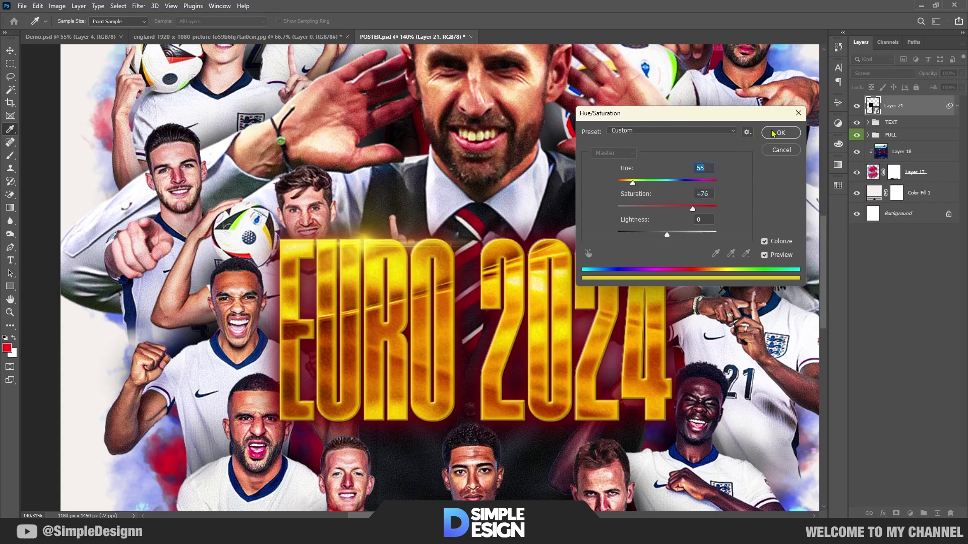
left_click(780, 133)
scroll(356, 262, "down", 3)
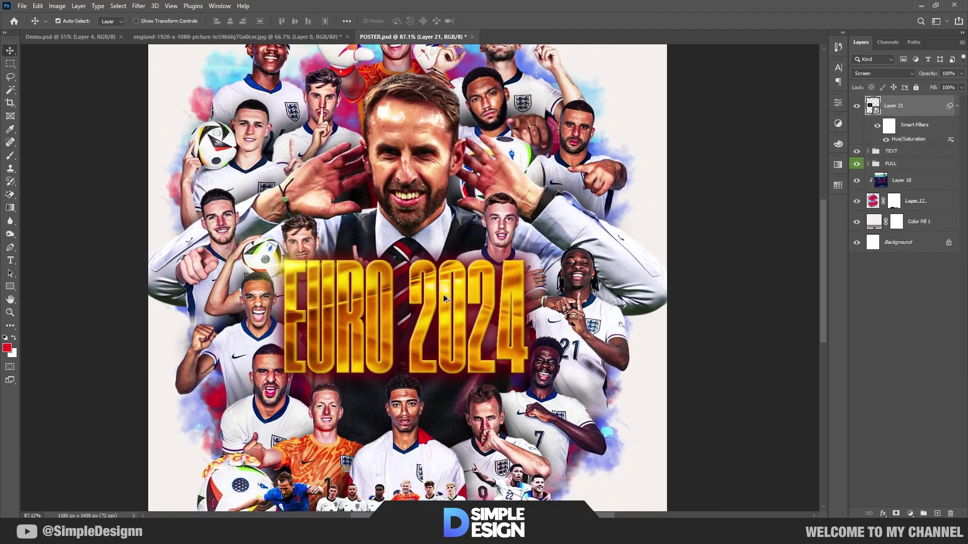
scroll(443, 294, "up", 1)
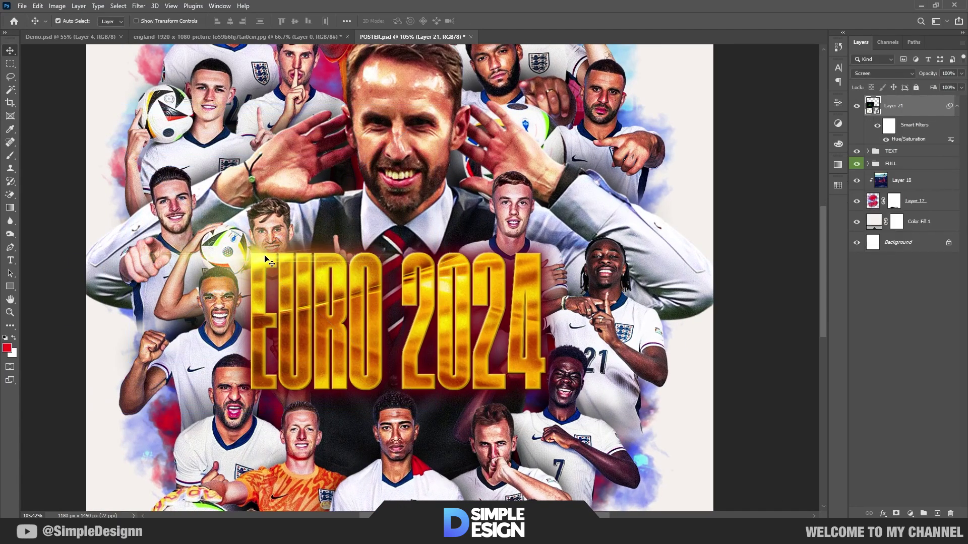
Duplicate the gold flare and place the copy at the top of 2024
mouse_move(283, 274)
left_mouse_down()
mouse_move(523, 374)
mouse_move(543, 329)
left_mouse_up()
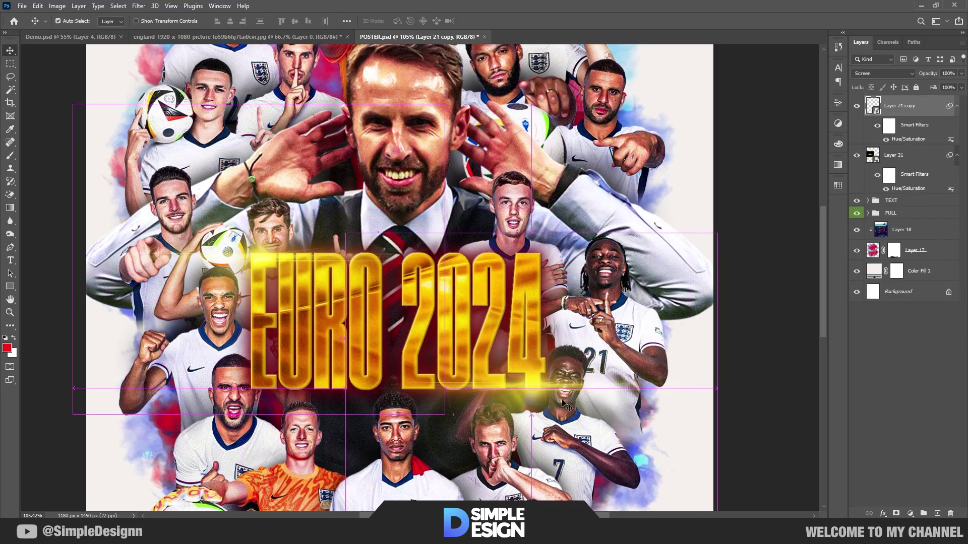
scroll(524, 352, "down", 2)
scroll(543, 333, "up", 1)
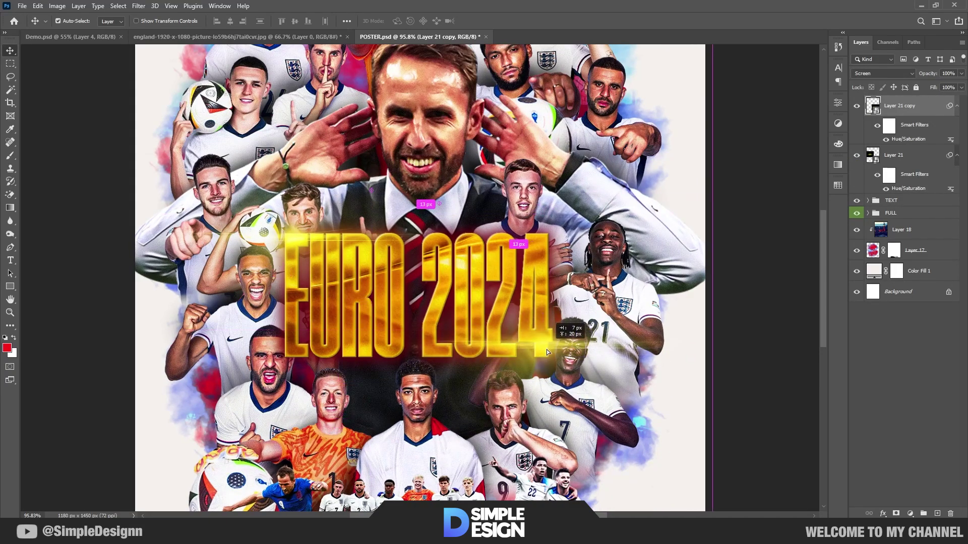
left_click_drag(543, 329, 548, 241)
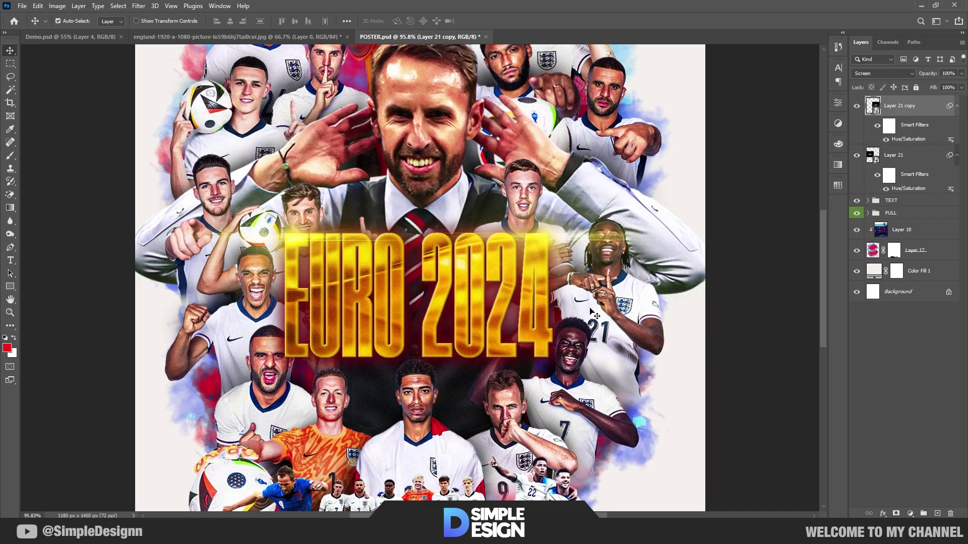
key("ctrl+t")
key("Return")
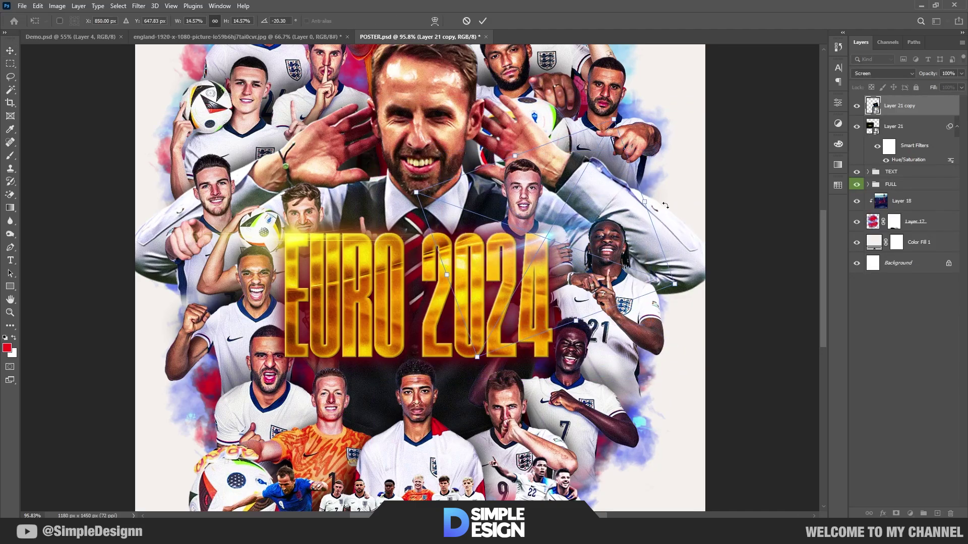
scroll(301, 244, "down", 3)
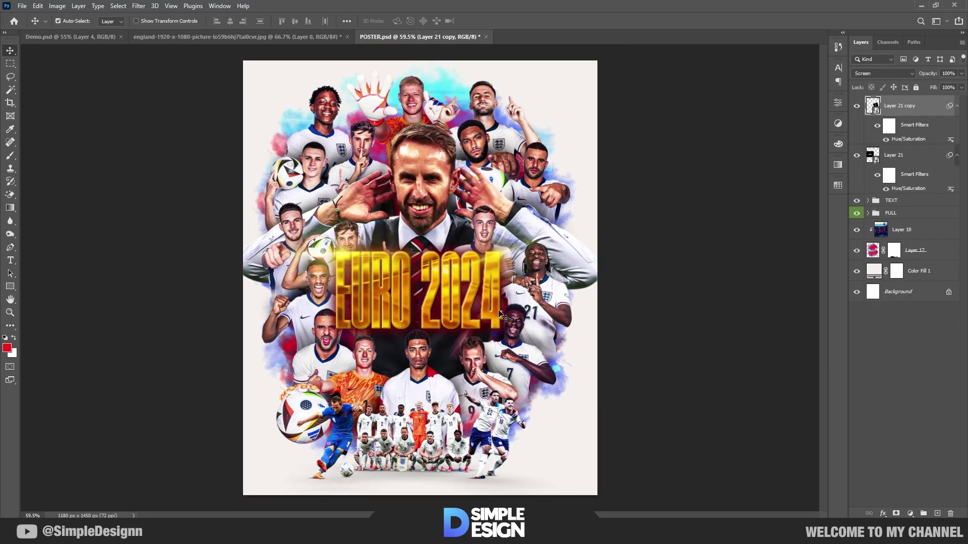
scroll(342, 253, "up", 1)
Commit a new size for Layer 21 and expand the TEXT group's layer list
left_click(339, 245)
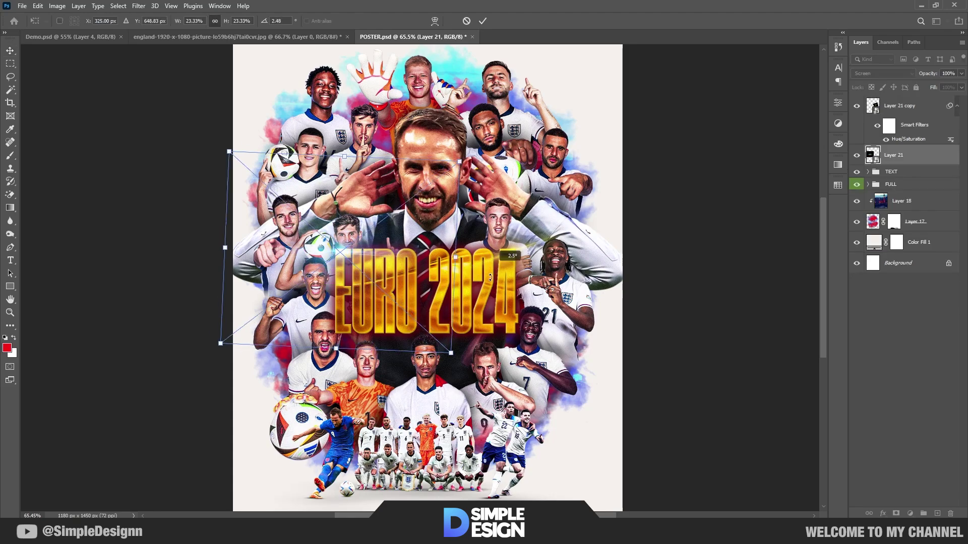
scroll(421, 278, "up", 1)
scroll(421, 278, "up", 1)
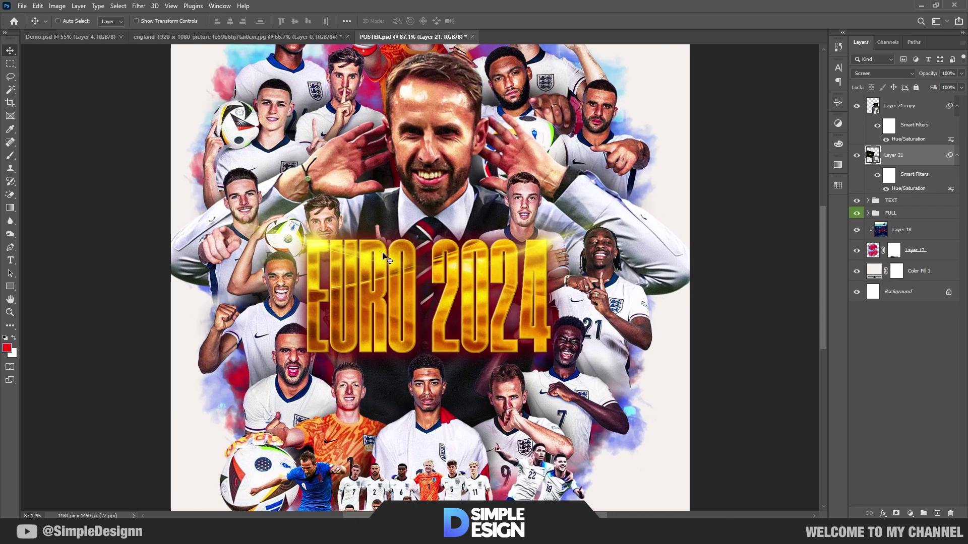
key("ctrl+t")
key("Return")
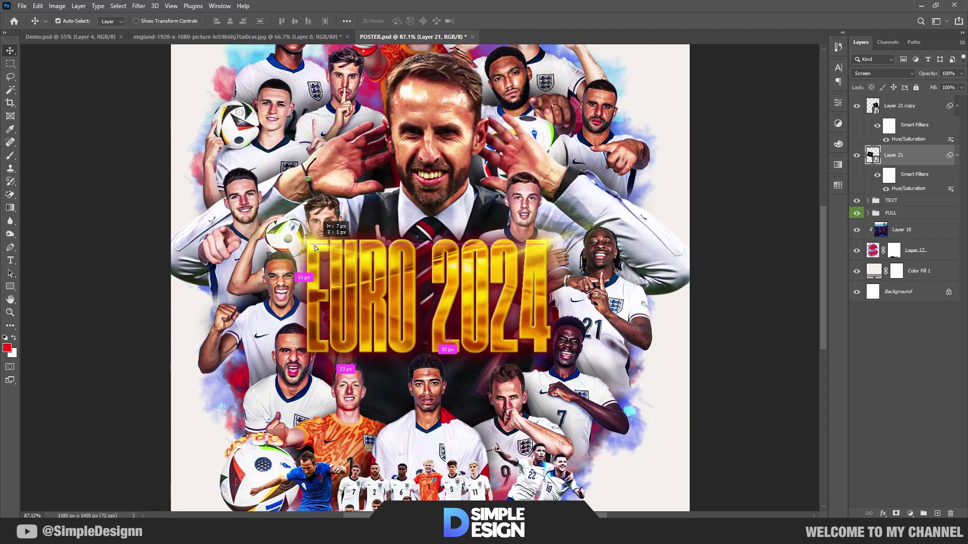
scroll(459, 293, "down", 2)
left_click(458, 293)
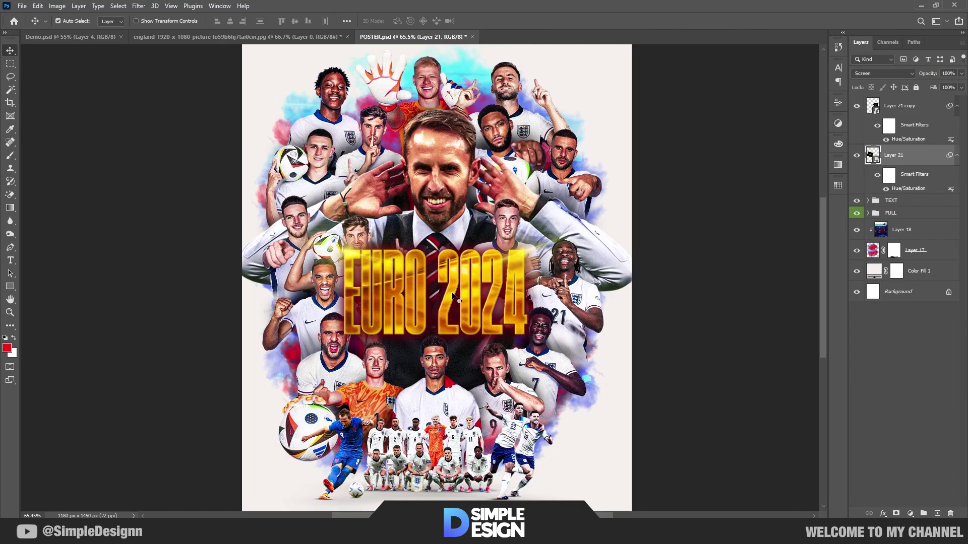
scroll(456, 302, "down", 1)
scroll(454, 336, "up", 5)
Hide the EURO 2024 title group to compare, then restore it
left_click(866, 202)
left_click(857, 201)
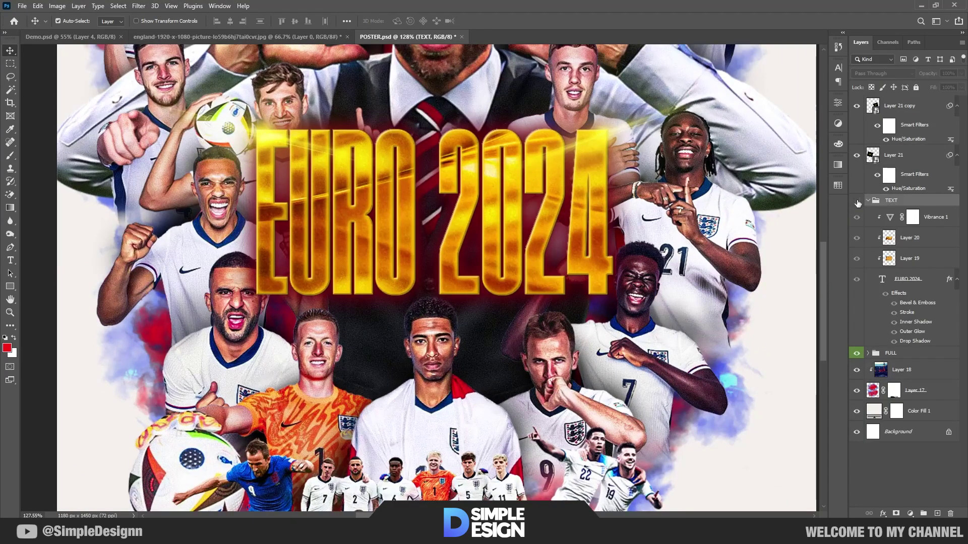
key("ctrl+z")
Add a new Layer 22 above the shadow layer and load a large cloud brush
left_click(751, 270)
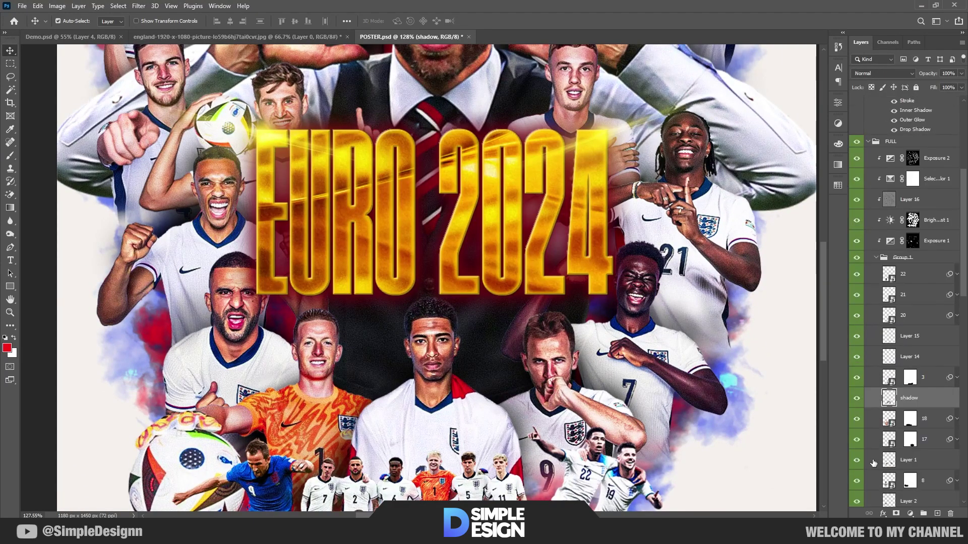
left_click(937, 514)
key("b")
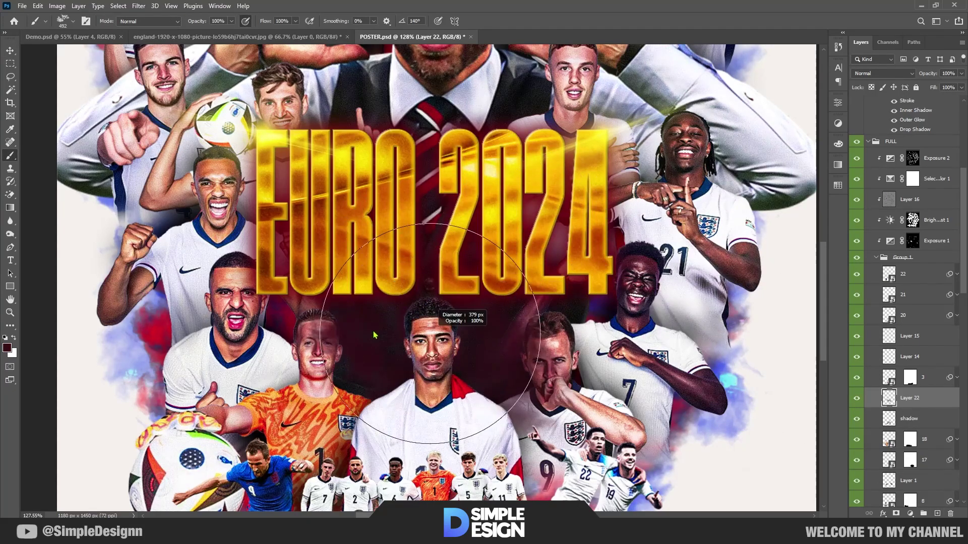
right_click(401, 229)
left_click(365, 333)
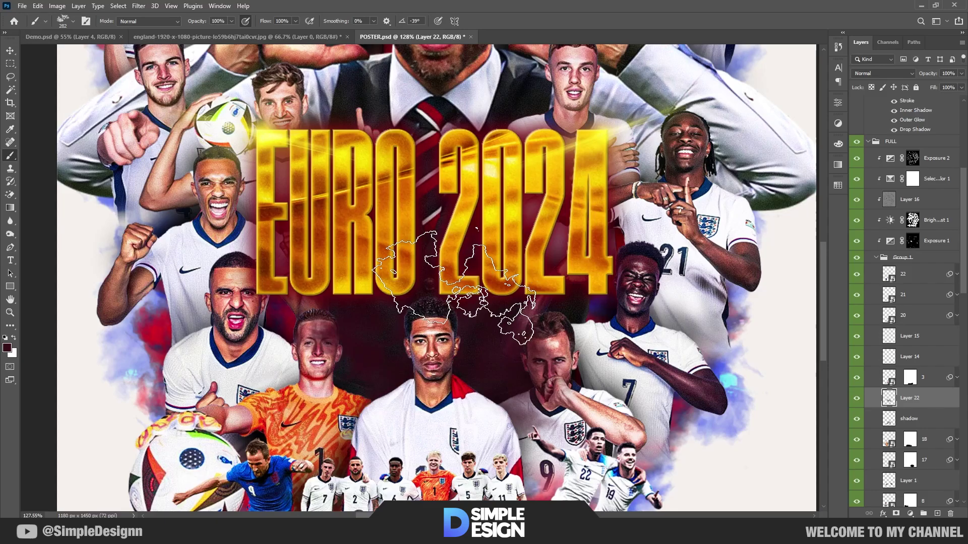
scroll(932, 271, "down", 3)
Move Layer 22 below Layer 1 within Group 1
left_click_drag(910, 250, 910, 322)
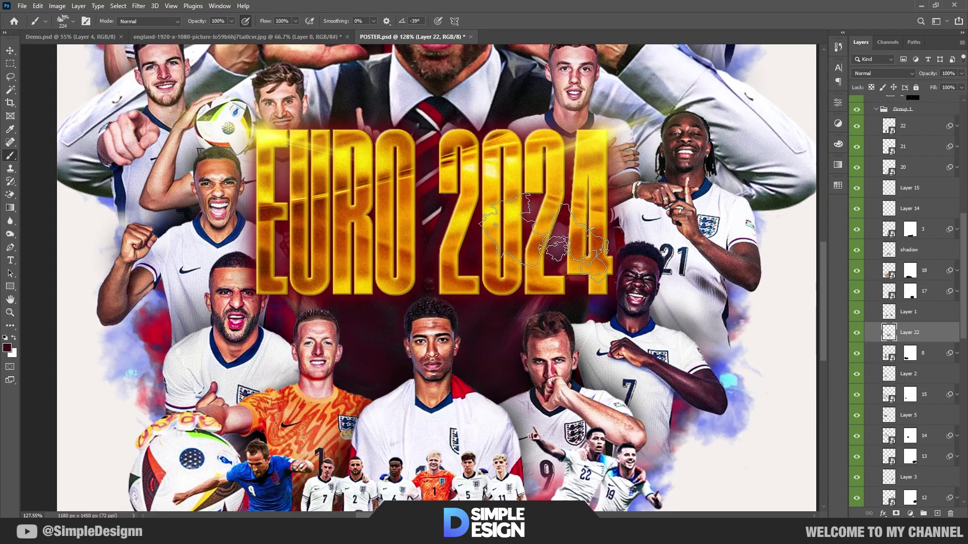
scroll(408, 355, "down", 5)
key("v")
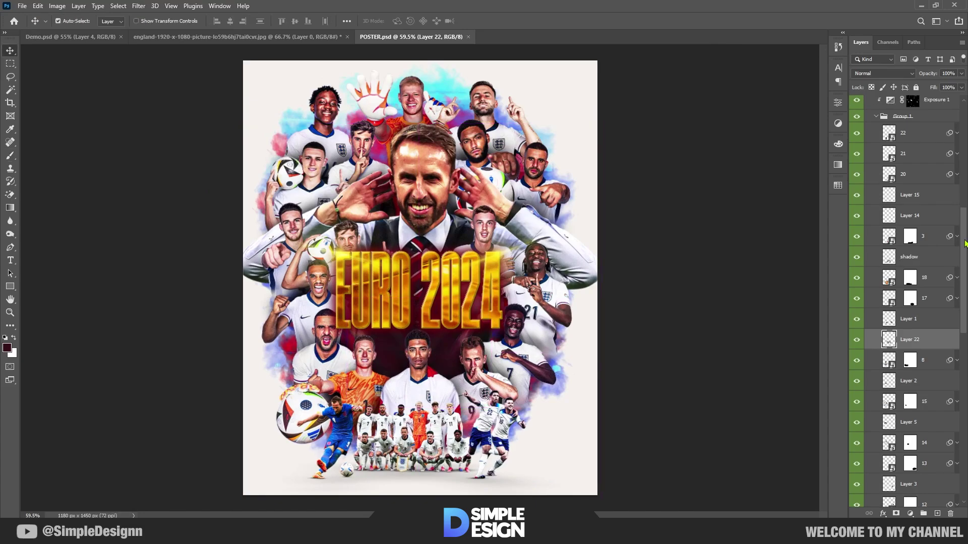
scroll(907, 252, "up", 3)
scroll(907, 252, "up", 2)
scroll(315, 272, "up", 1)
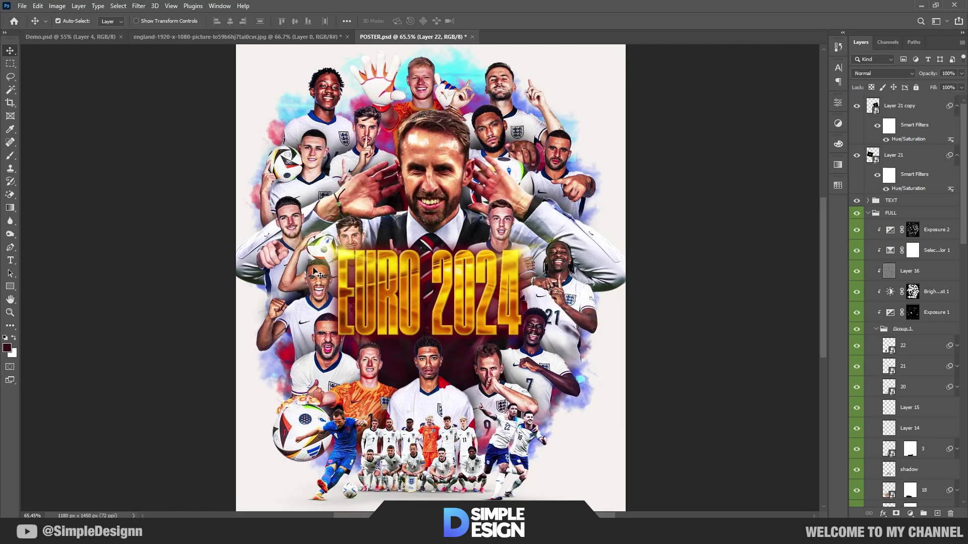
Add a new Layer 23 and move it below layer 20
scroll(423, 383, "up", 2)
scroll(434, 373, "up", 2)
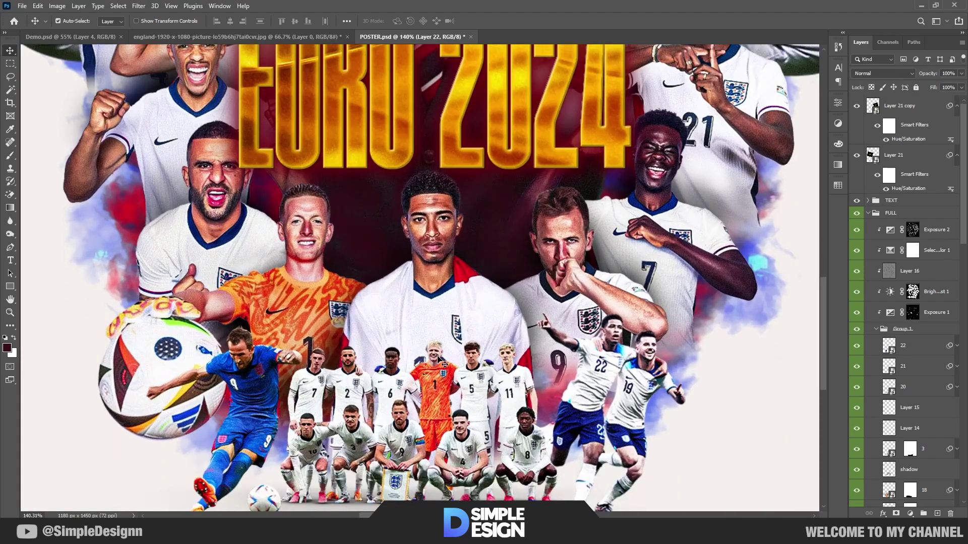
left_click(443, 362)
key("ctrl+v")
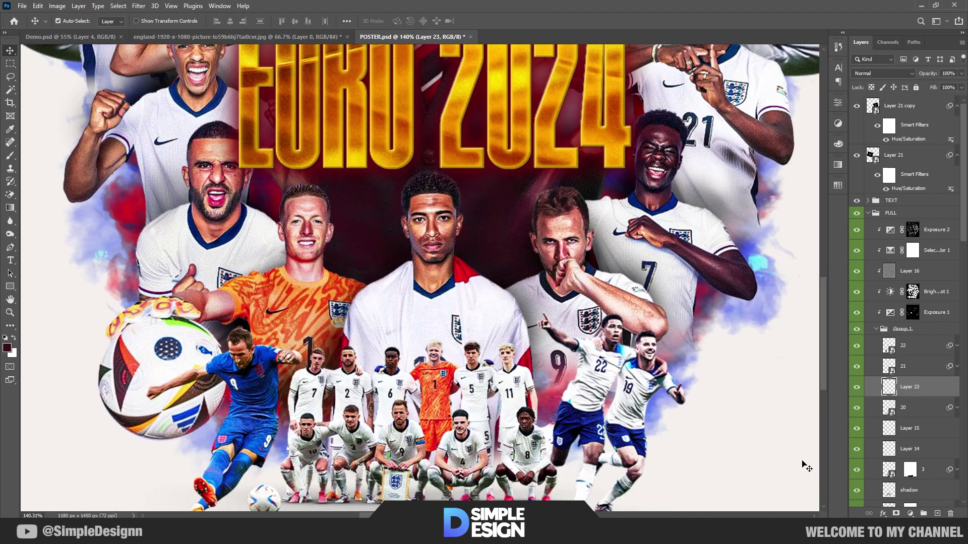
key("b")
key("ctrl+bracketleft")
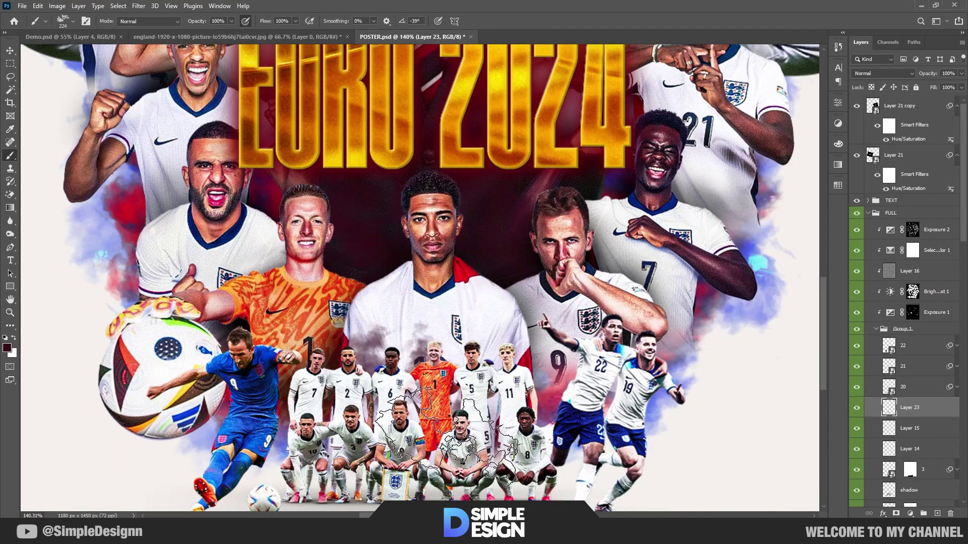
Set the brush to black with 25% flow and a 269 px size
right_click(436, 230)
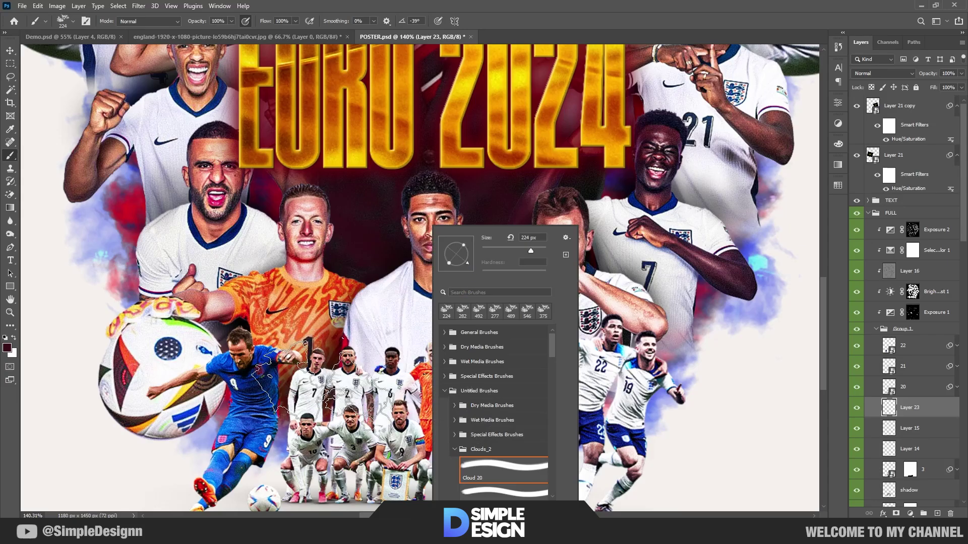
left_click(7, 347)
left_click_drag(783, 451, 814, 472)
left_click(917, 341)
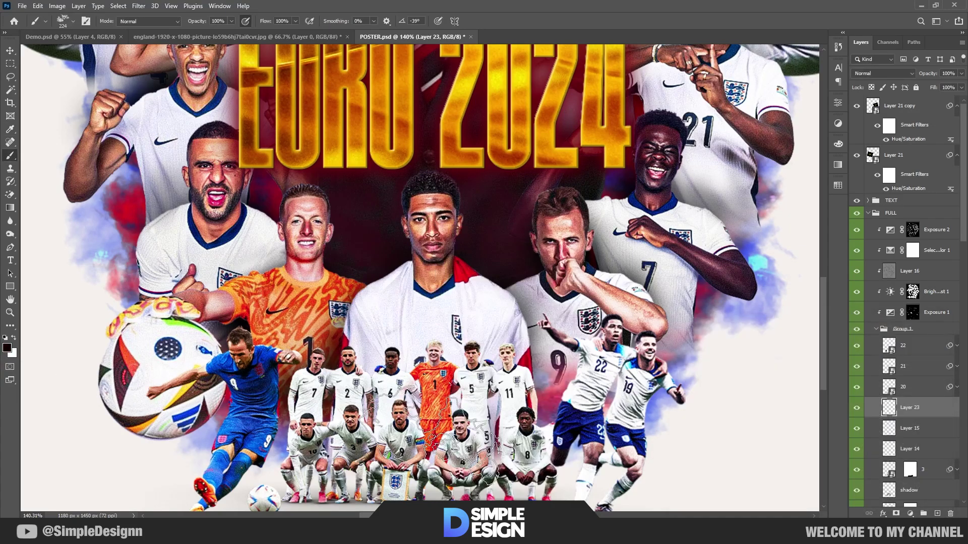
key("shift+2")
key("shift+5")
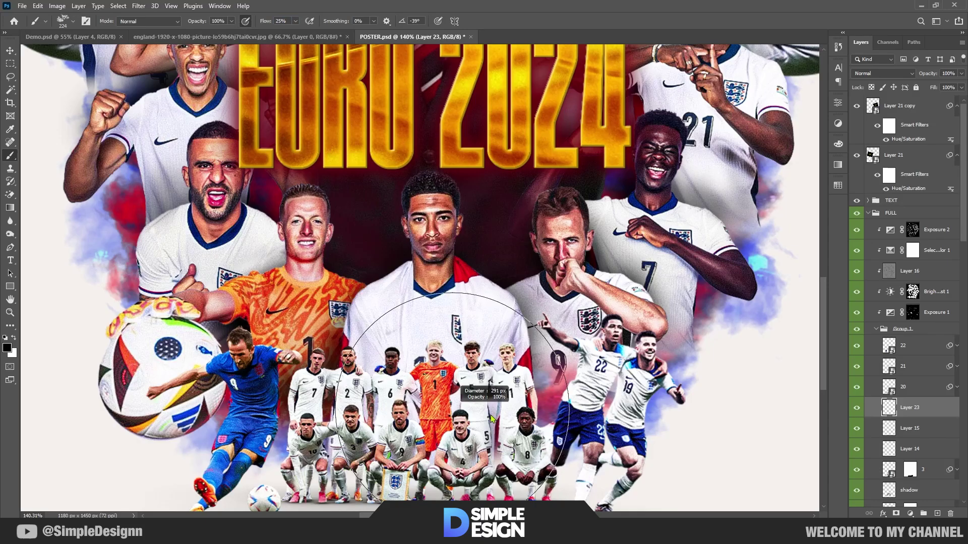
key("bracketright")
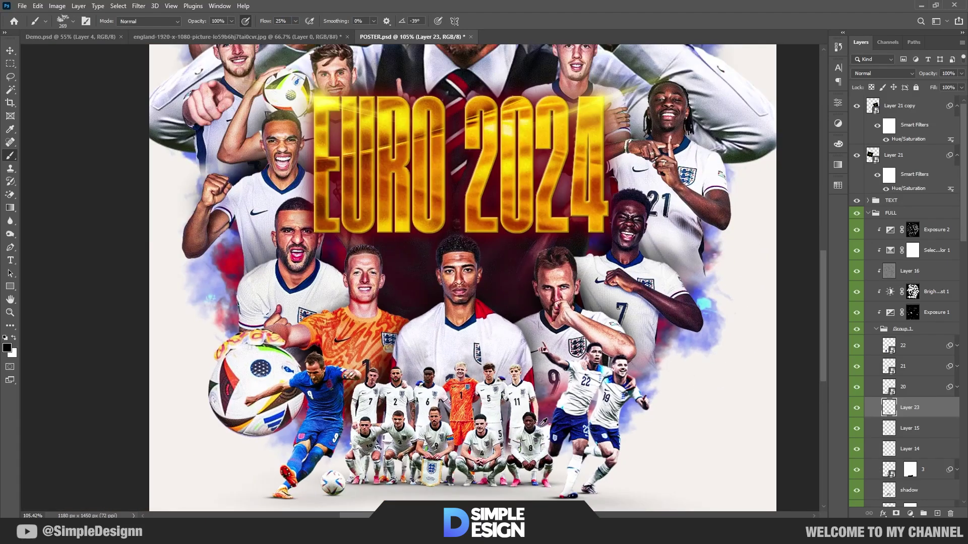
scroll(555, 394, "down", 2)
scroll(573, 388, "down", 2)
scroll(509, 423, "up", 2)
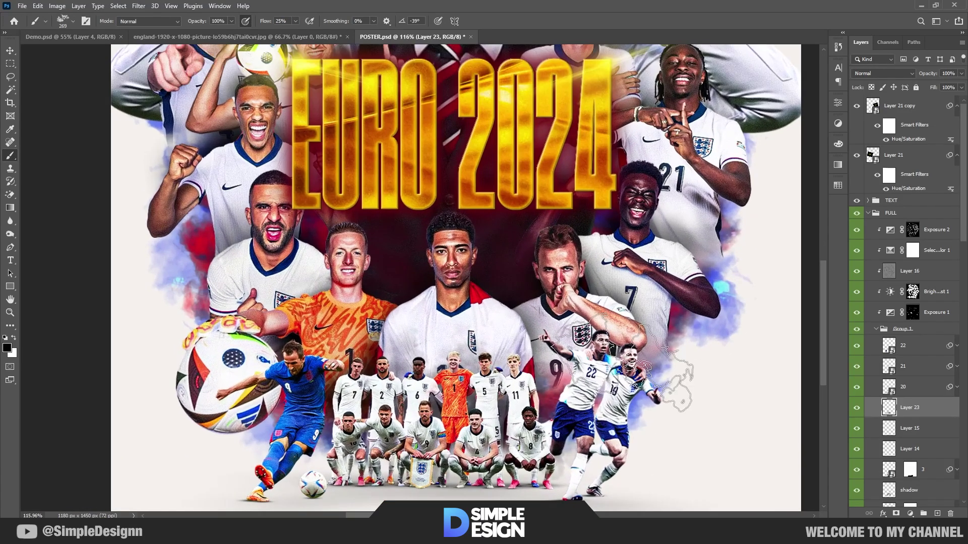
scroll(509, 423, "up", 1)
Sample the blue shirt, then a pink-red, as the brush colour
left_click(257, 361, "alt")
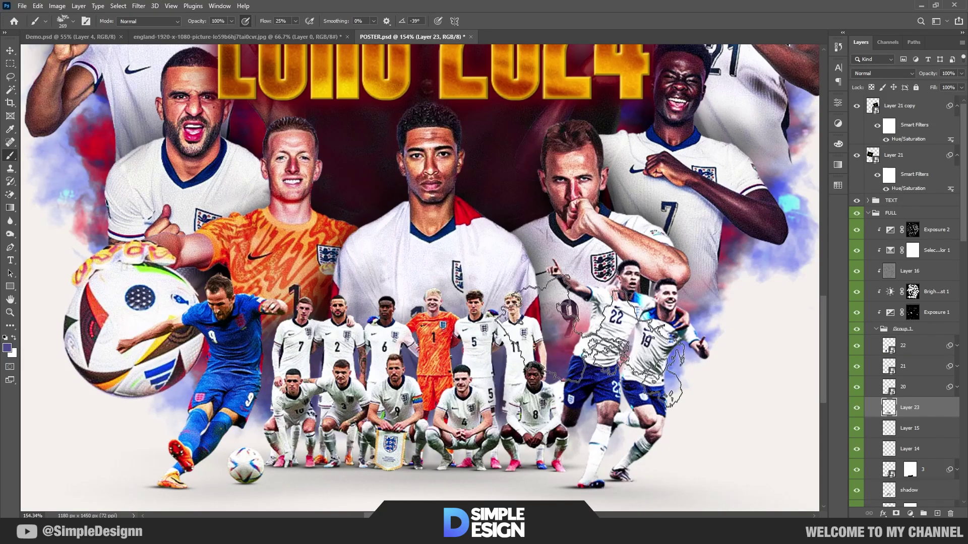
left_click(492, 385, "alt")
scroll(492, 386, "down", 2)
scroll(492, 385, "down", 1)
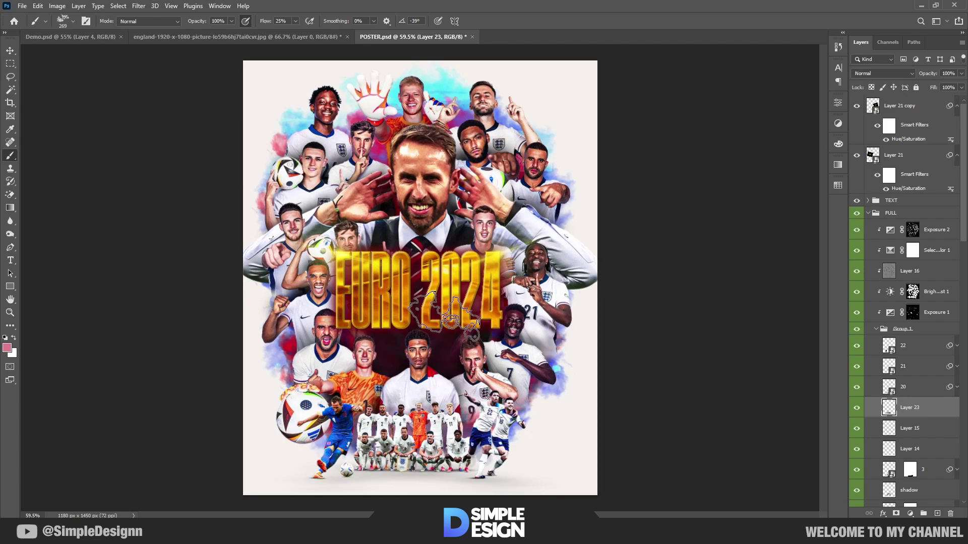
Group the two Layer 21 flare layers as LIGHT and tidy the layer groups
key("v")
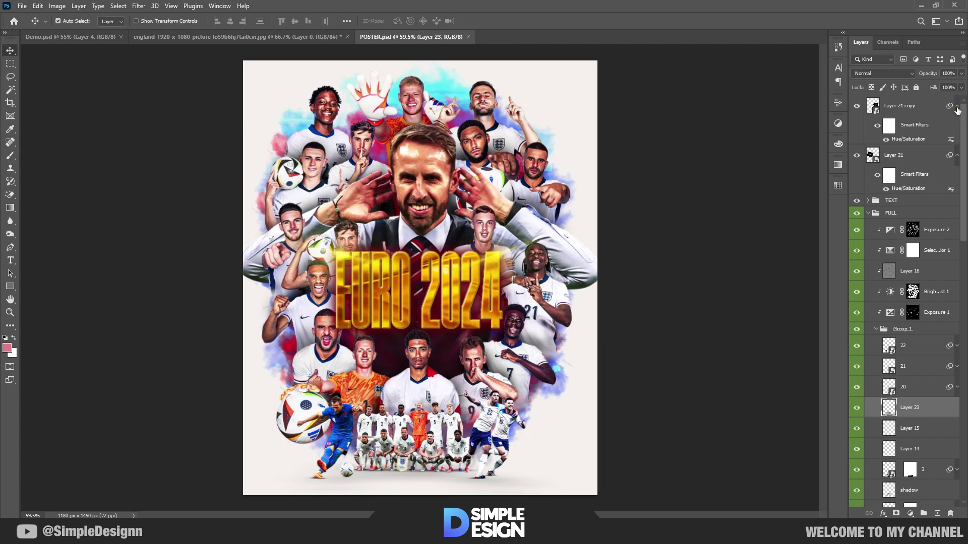
left_click(957, 106)
left_click(902, 106)
left_click(902, 126, "shift")
key("ctrl+g")
double_click(896, 101)
type("LIGHT")
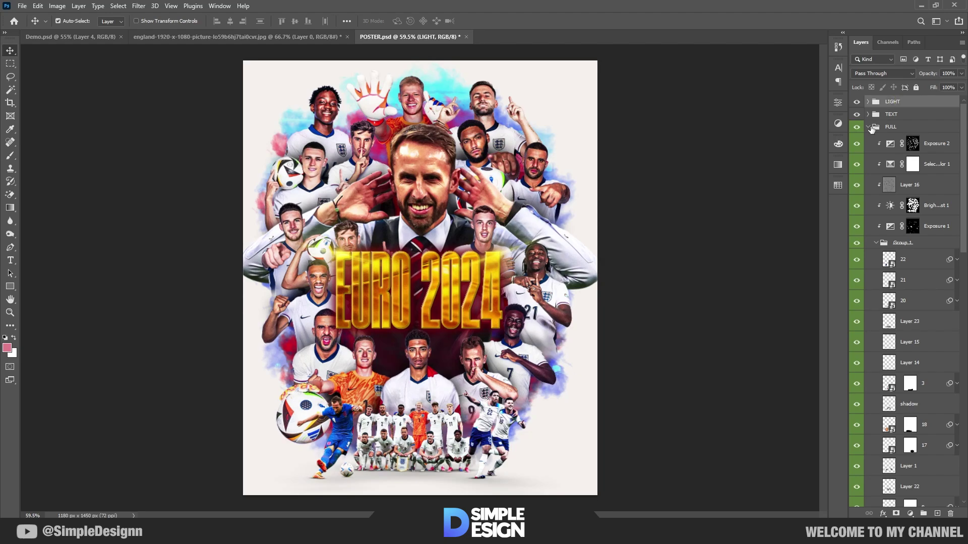
left_click(870, 128)
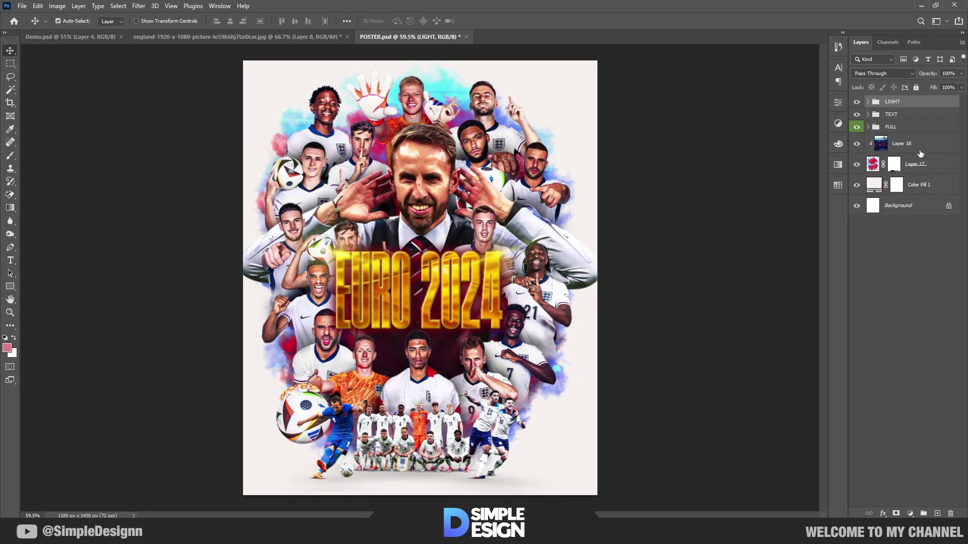
left_click(894, 140)
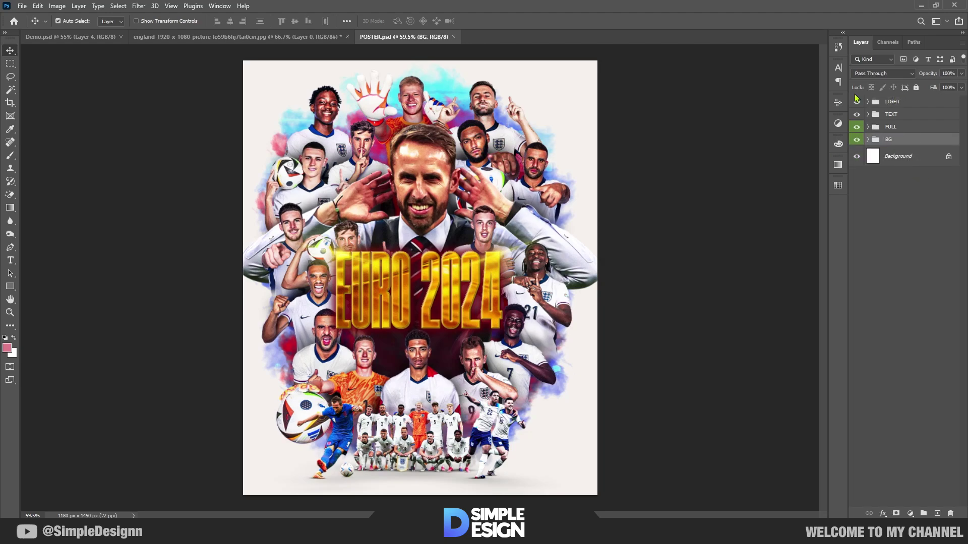
left_click(893, 101)
Stamp all visible layers into Layer 24 and convert it to a smart object
key("ctrl+shift+alt+e")
right_click(893, 105)
left_click(786, 235)
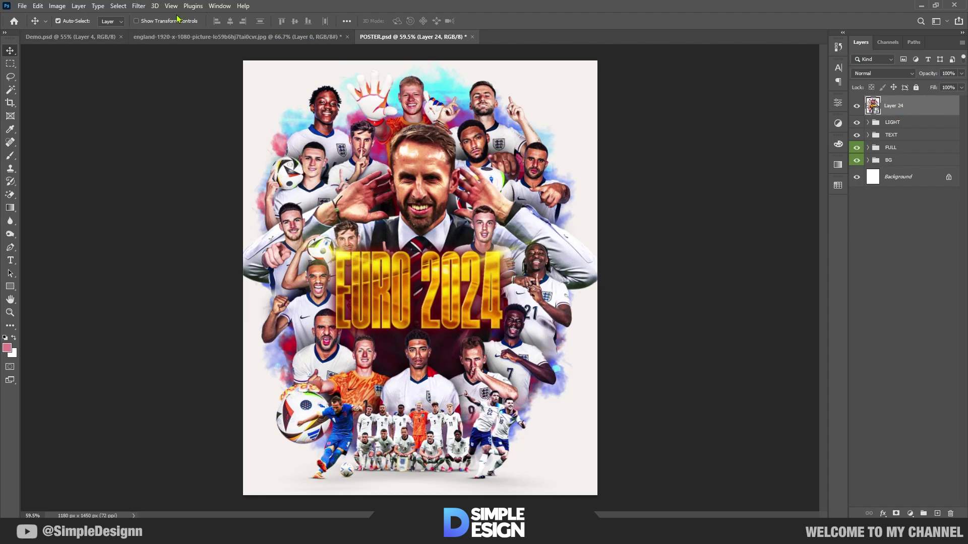
left_click(138, 6)
In Camera Raw, cool the temperature slightly, set contrast +8 and shadows -7, and compare before/after
left_click(166, 80)
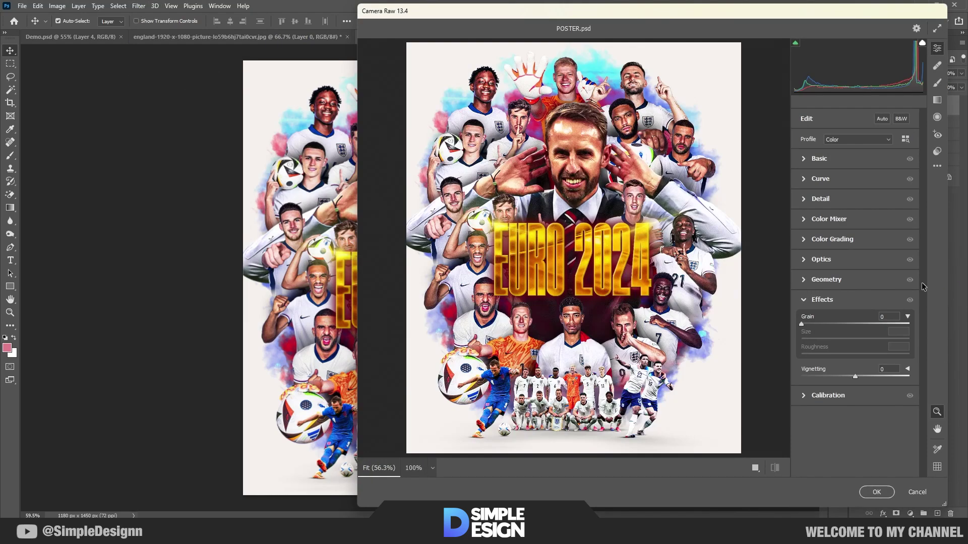
left_click(819, 159)
left_click_drag(855, 199, 848, 199)
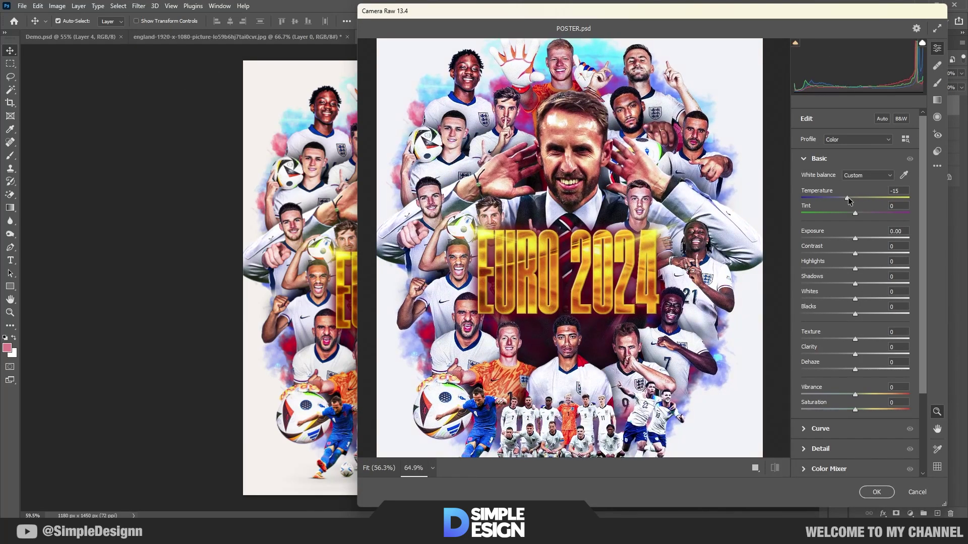
double_click(848, 199)
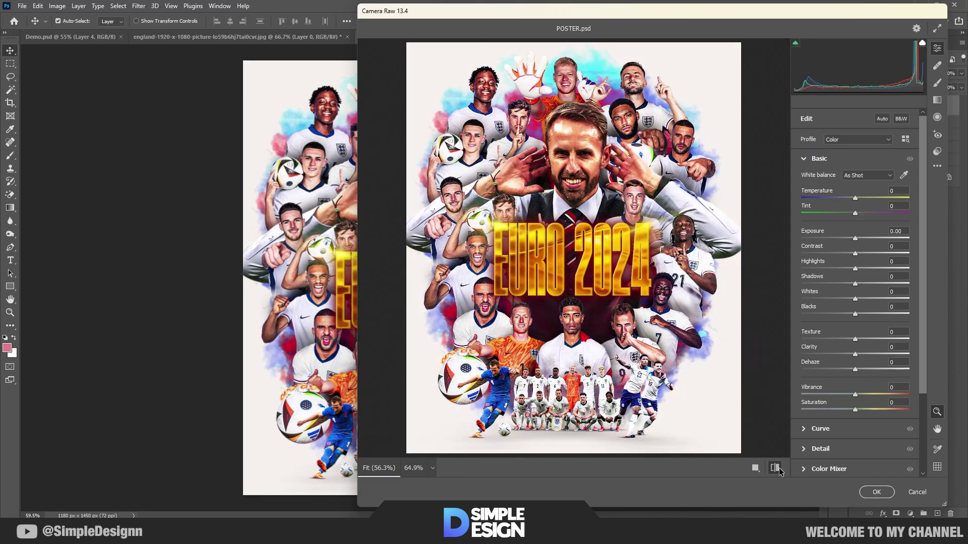
left_click_drag(855, 199, 849, 198)
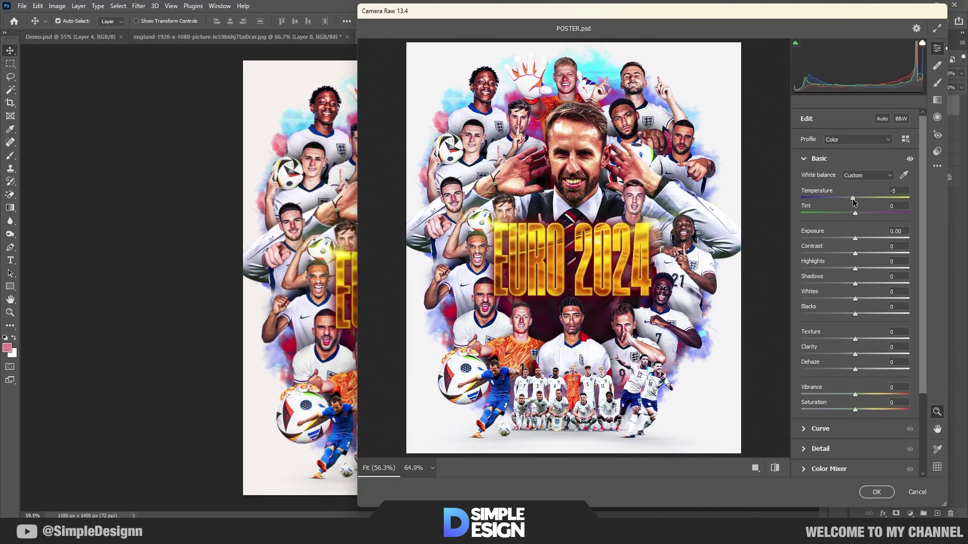
left_click(860, 253)
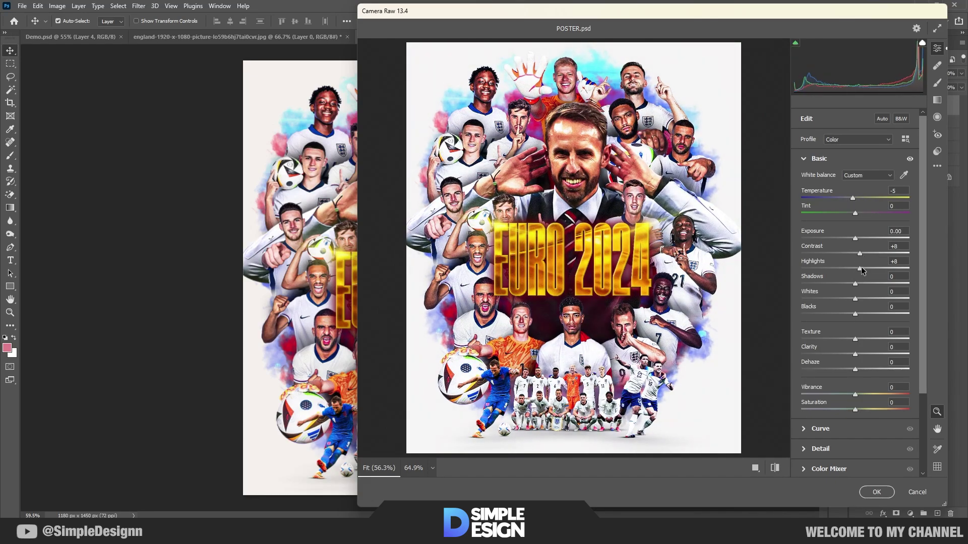
left_click_drag(858, 284, 855, 283)
key("backslash")
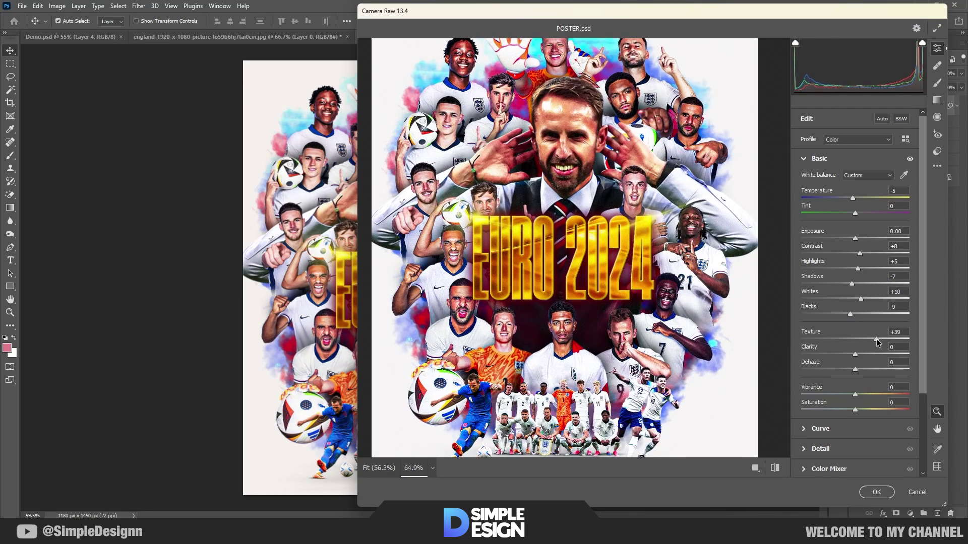
left_click(774, 468)
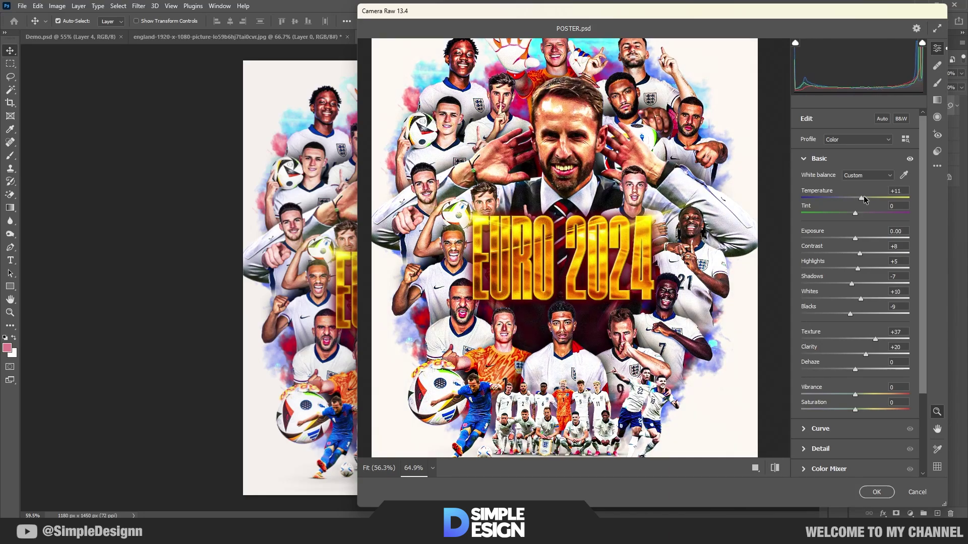
Warm the temperature and raise Texture +37, Clarity +20 and Vibrance +35
left_click_drag(856, 200, 862, 200)
scroll(857, 252, "down", 1)
mouse_move(855, 345)
left_mouse_down()
mouse_move(887, 347)
mouse_move(873, 345)
left_mouse_up()
scroll(846, 373, "down", 1)
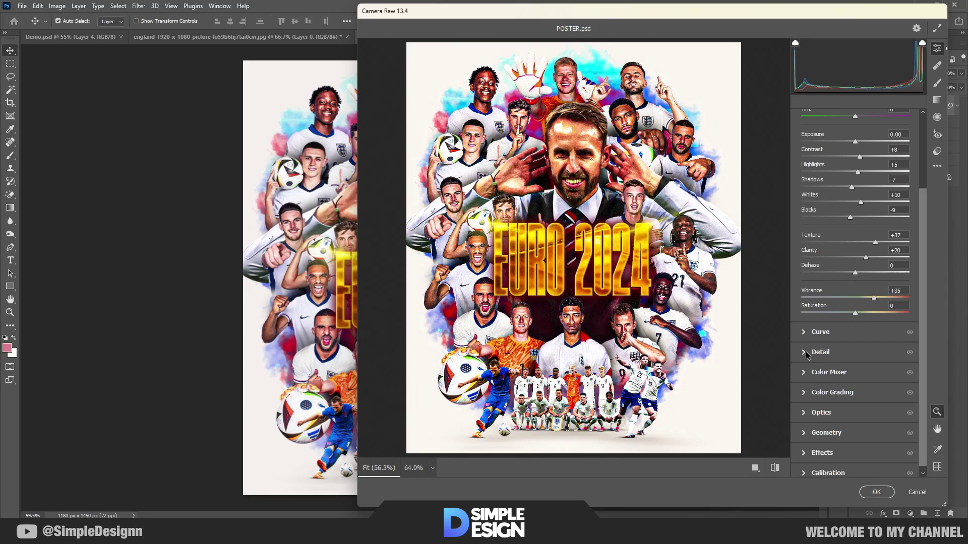
left_click(806, 353)
Set sharpening 17 and noise reduction 32, desaturate oranges, boost blues +11, and shift aqua hue +37
left_click_drag(808, 223, 836, 243)
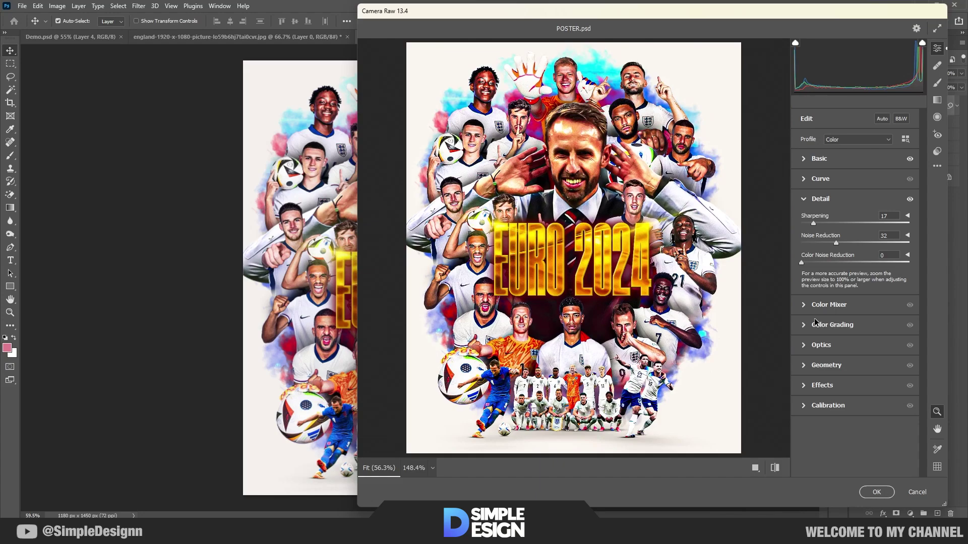
left_click(819, 304)
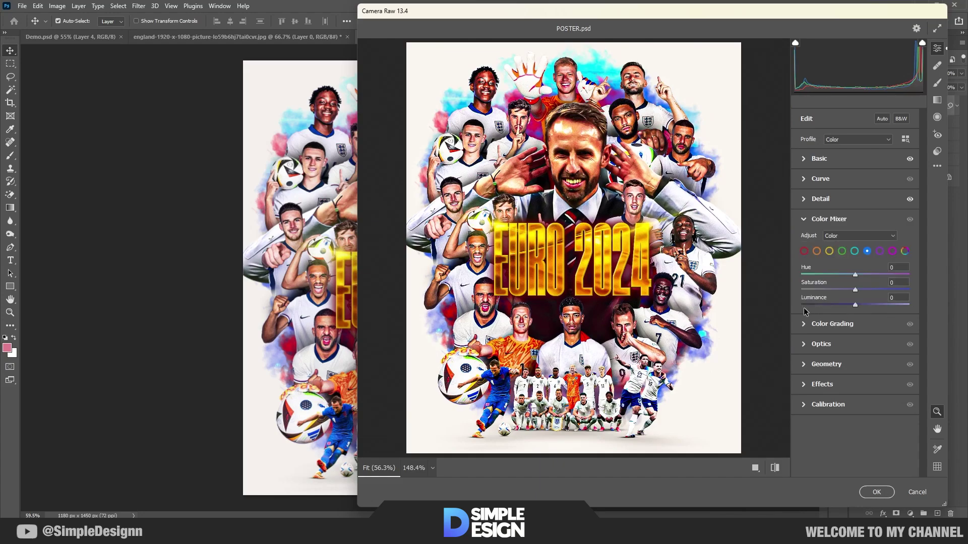
left_click_drag(855, 289, 835, 289)
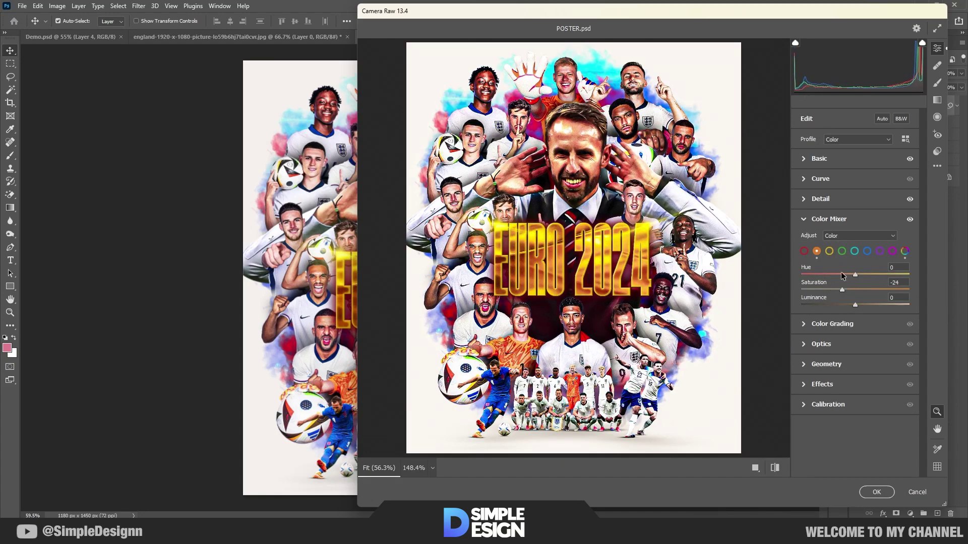
left_click(841, 251)
left_click(867, 251)
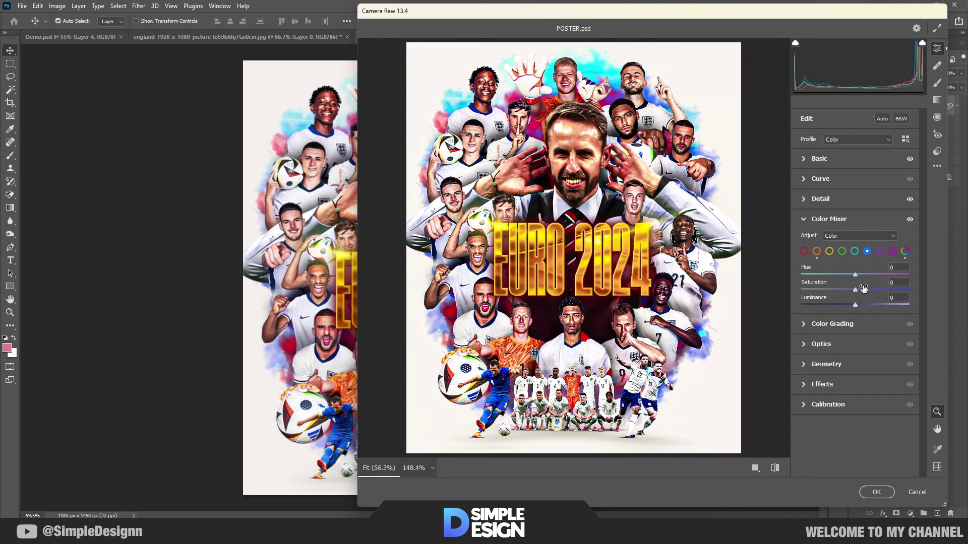
left_click_drag(857, 291, 860, 294)
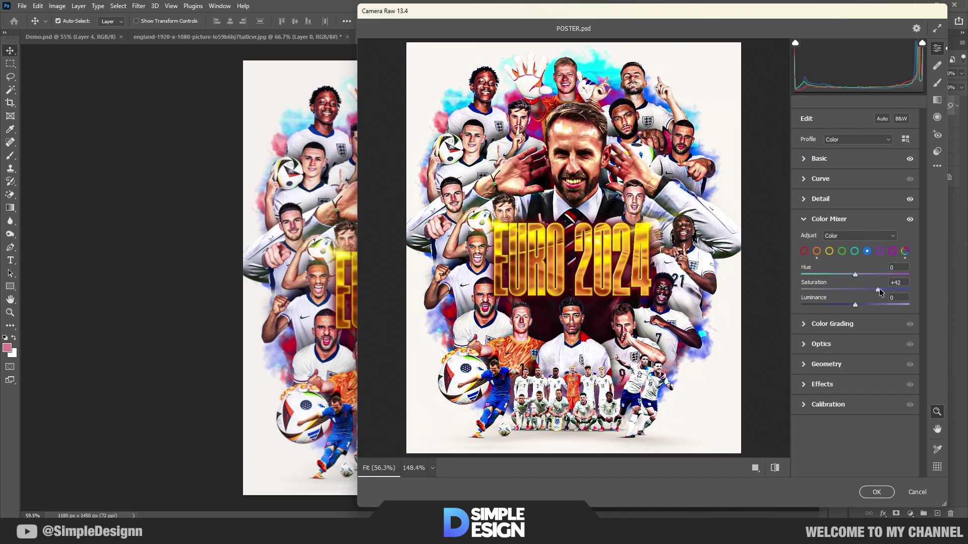
left_click(854, 251)
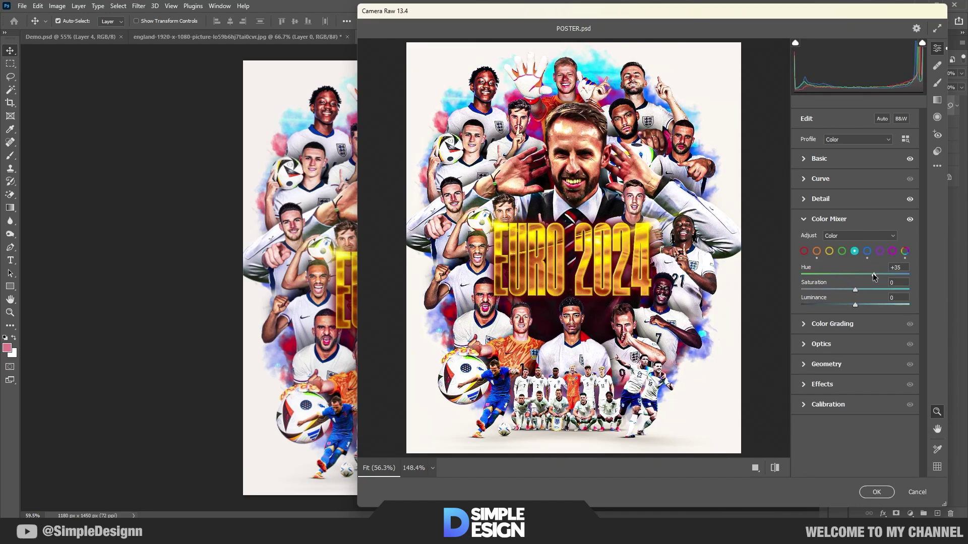
left_click_drag(874, 277, 876, 276)
Add grain 23 with size 20 and roughness 32, then apply the Camera Raw filter
left_click(804, 385)
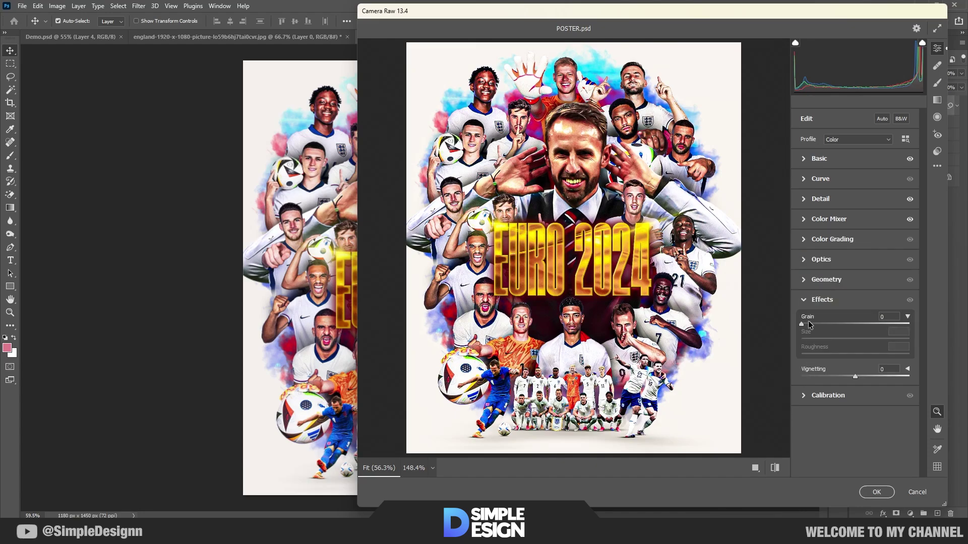
mouse_move(808, 324)
left_mouse_down()
mouse_move(848, 326)
mouse_move(836, 355)
mouse_move(855, 377)
left_mouse_up()
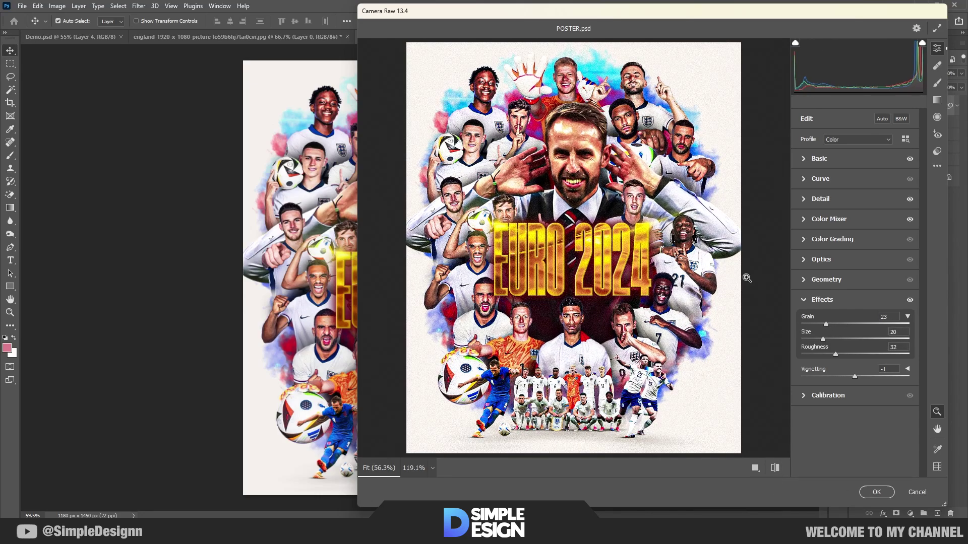
left_click(877, 492)
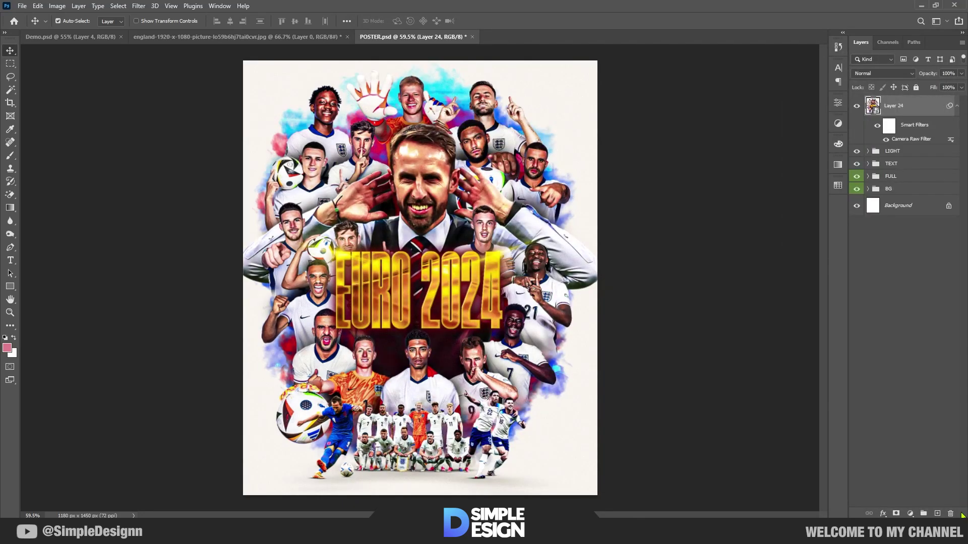
Add a Color Lookup layer using Soft_Warming.look and lower its opacity to 71%
left_click(909, 514)
left_click(908, 483)
left_click(771, 133)
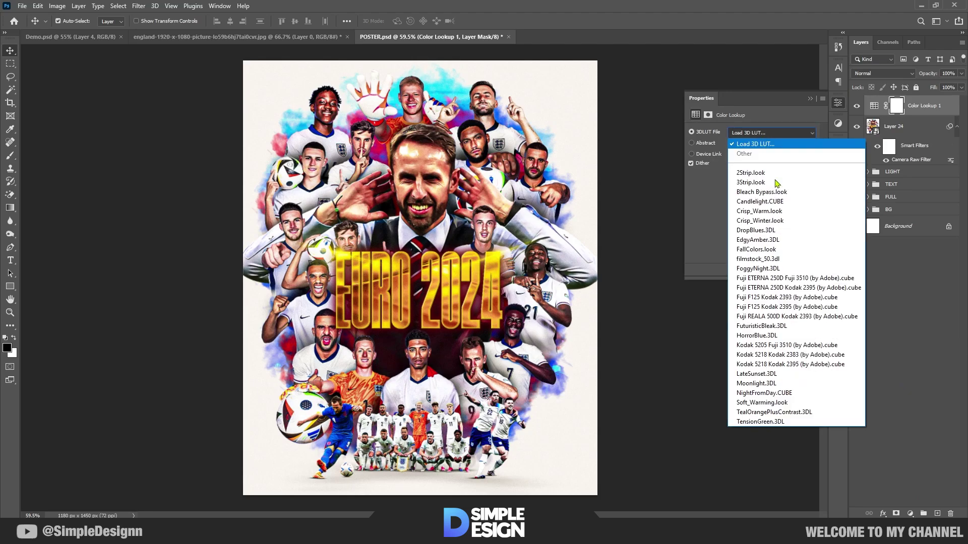
left_click(766, 403)
left_click(810, 99)
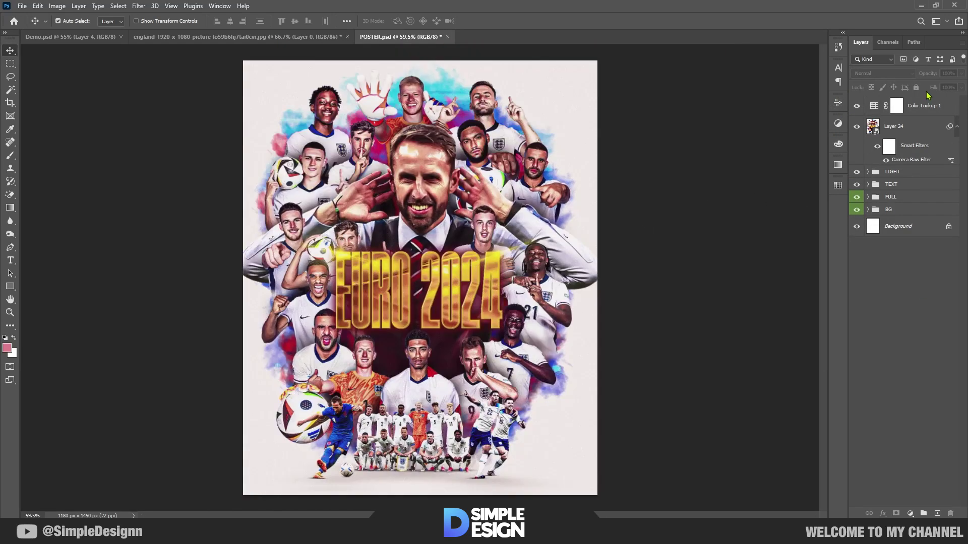
left_click(927, 103)
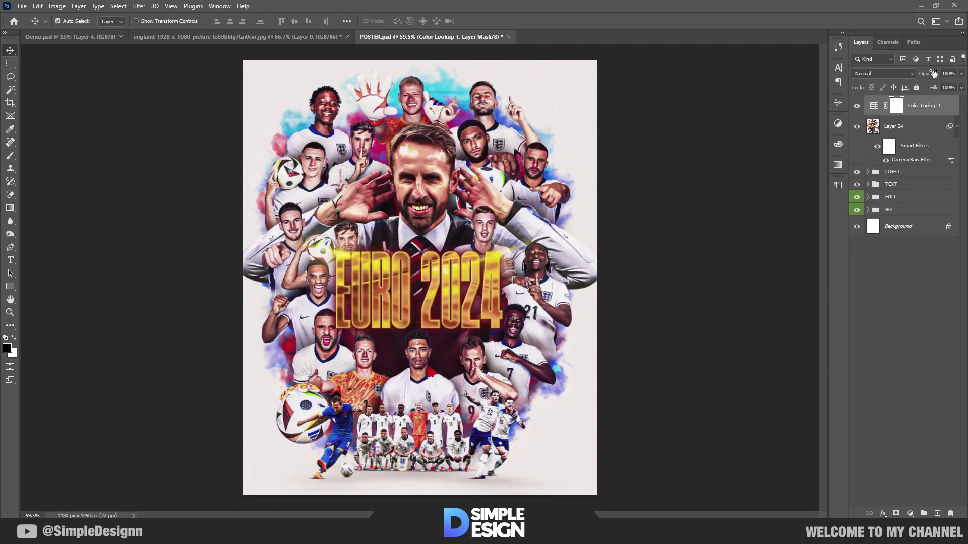
left_click(856, 107)
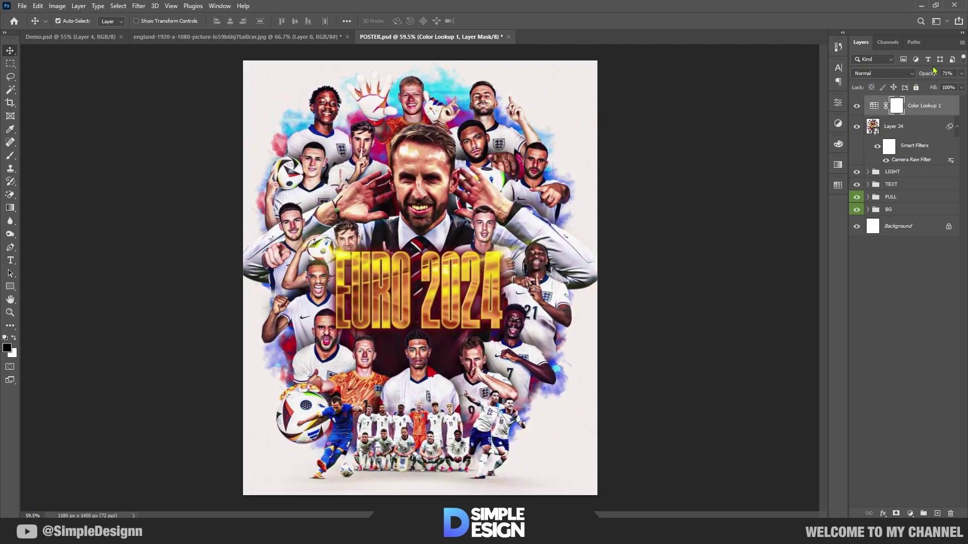